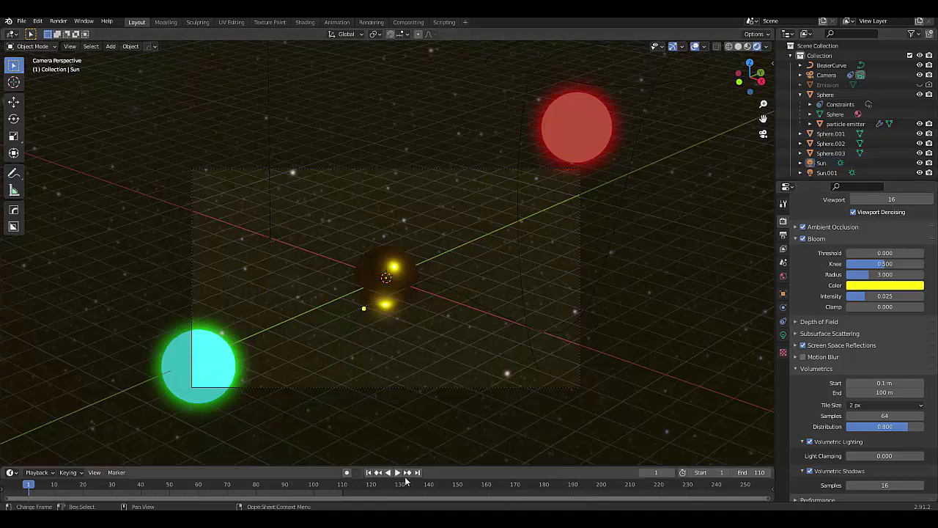
Step: Preview the finished animation, then box-select the new scene's cube, camera and light
{"action": "left_click", "coordinate": [397, 472]}
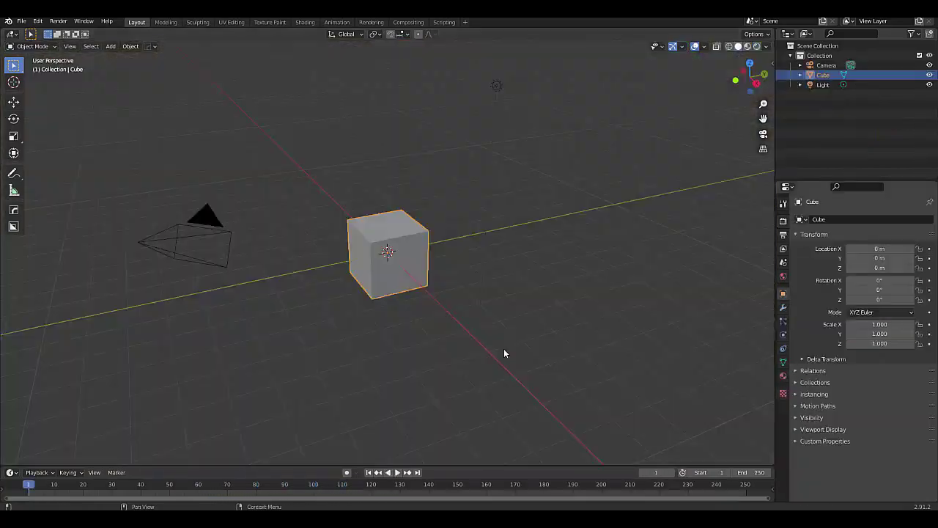
{"action": "left_click", "coordinate": [423, 352]}
{"action": "scroll", "coordinate": [424, 350], "scroll_direction": "down", "scroll_amount": 5}
{"action": "left_click_drag", "start_coordinate": [307, 186], "coordinate": [699, 431]}
Step: Delete the cube, camera and light, and add a UV sphere at the origin
{"action": "key", "text": "x"}
{"action": "left_click", "coordinate": [542, 307]}
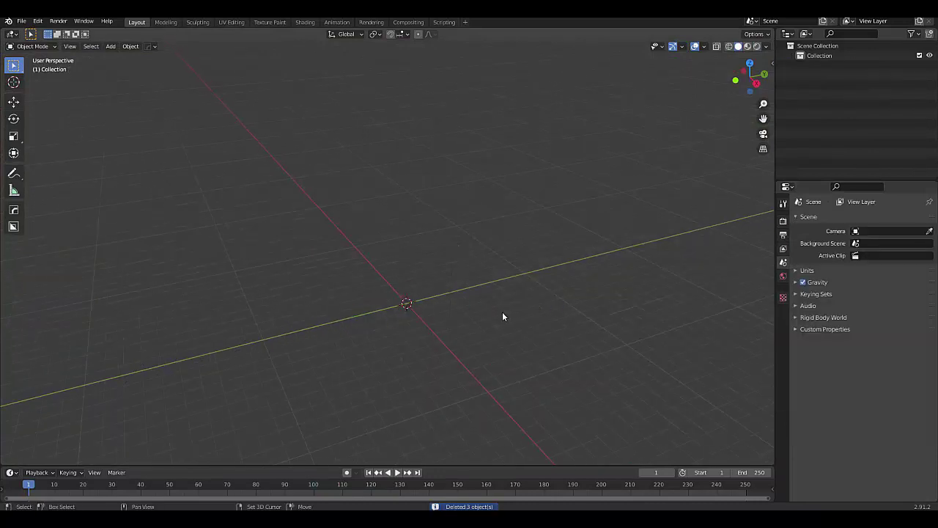
{"action": "key", "text": "shift+a"}
{"action": "mouse_move", "coordinate": [479, 303]}
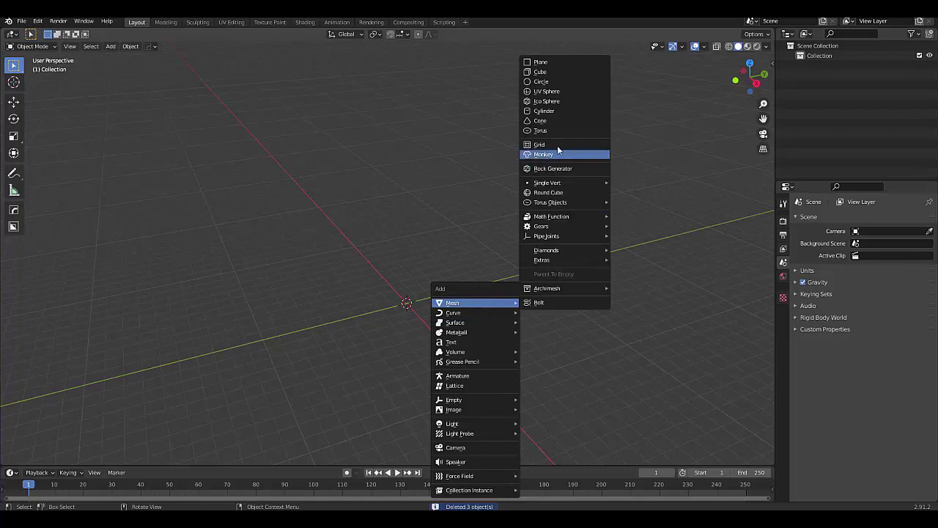
{"action": "left_click", "coordinate": [555, 90]}
{"action": "scroll", "coordinate": [403, 319], "scroll_direction": "up", "scroll_amount": 8}
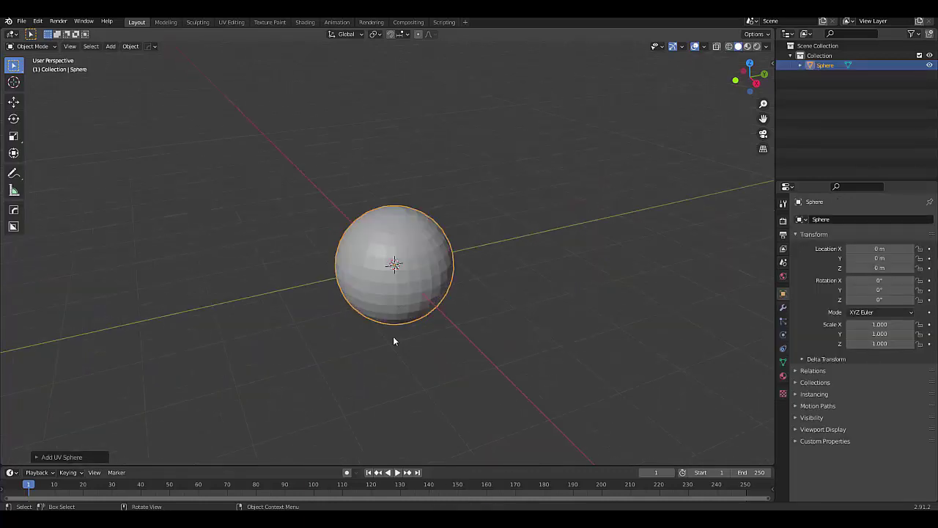
Step: Apply Shade Smooth to the UV sphere
{"action": "right_click", "coordinate": [393, 295]}
{"action": "left_click", "coordinate": [393, 295]}
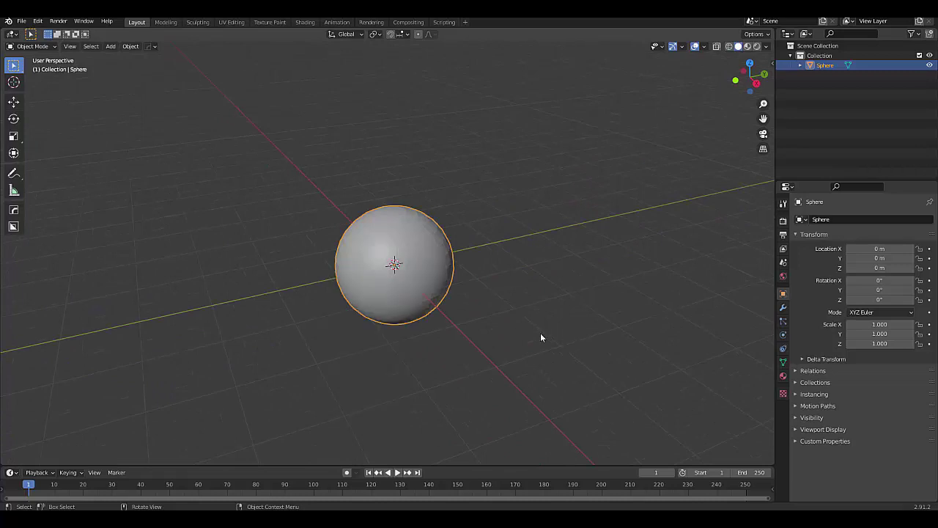
{"action": "scroll", "coordinate": [515, 326], "scroll_direction": "down", "scroll_amount": 2}
{"action": "scroll", "coordinate": [439, 300], "scroll_direction": "up", "scroll_amount": 4}
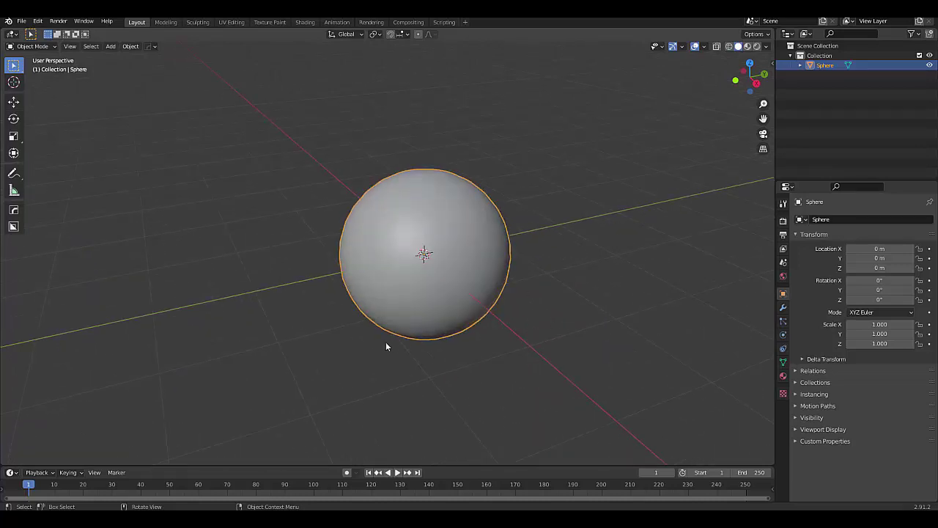
Step: Duplicate the sphere in place and merge all the copy's vertices at its centre
{"action": "key", "text": "shift+d"}
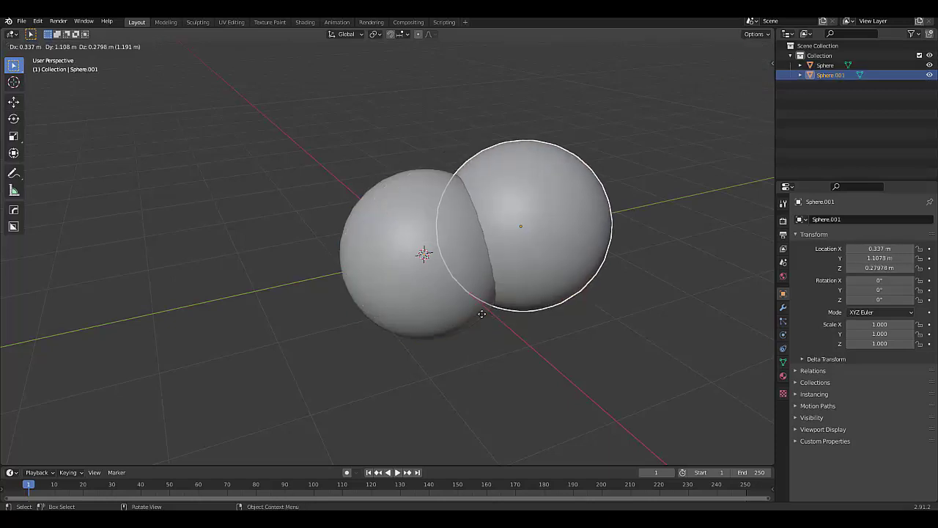
{"action": "key", "text": "Escape"}
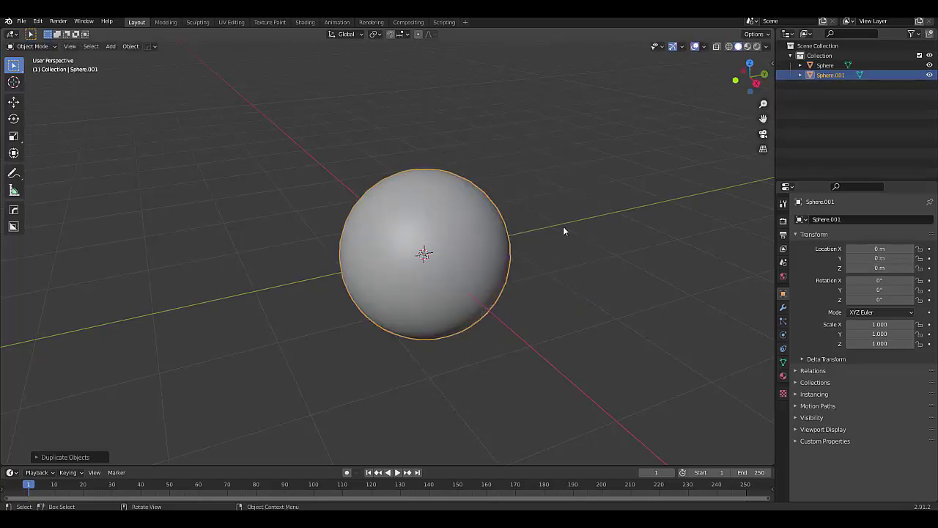
{"action": "key", "text": "ctrl+Tab"}
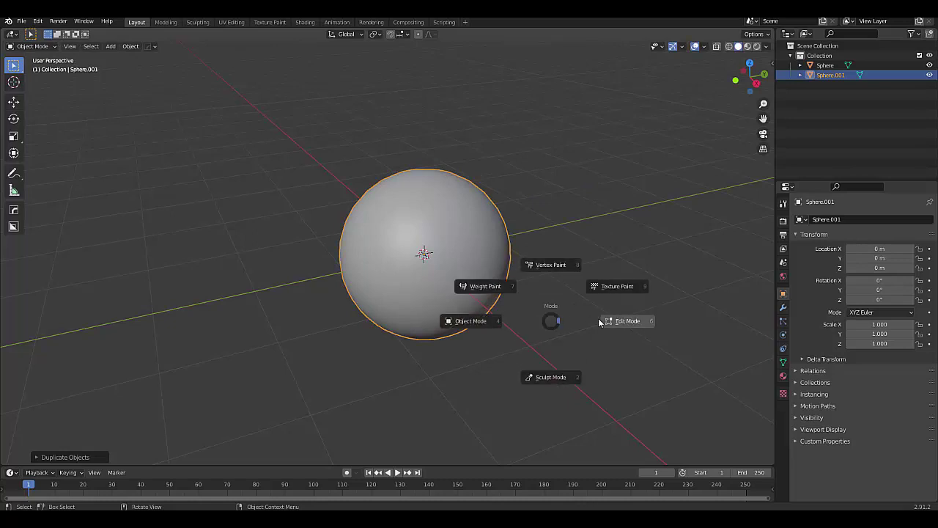
{"action": "left_click", "coordinate": [619, 316]}
{"action": "right_click", "coordinate": [617, 317]}
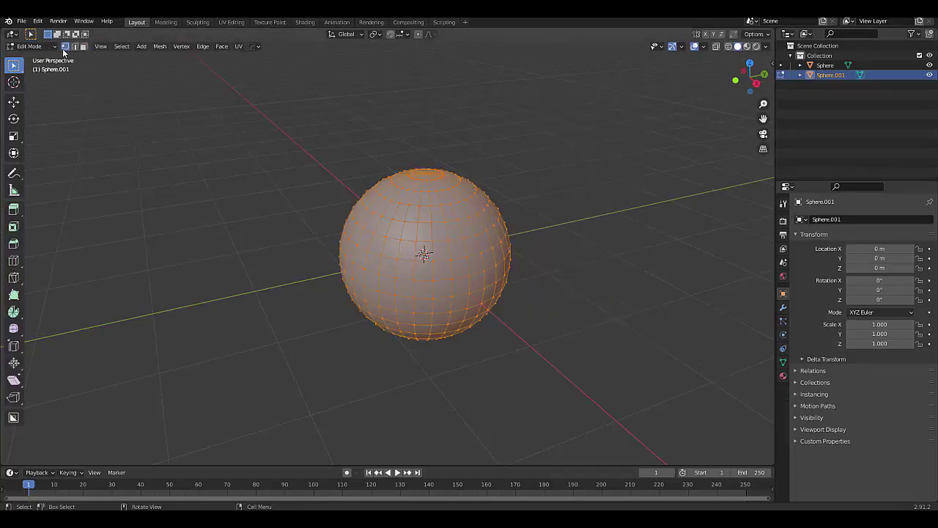
{"action": "right_click", "coordinate": [222, 228]}
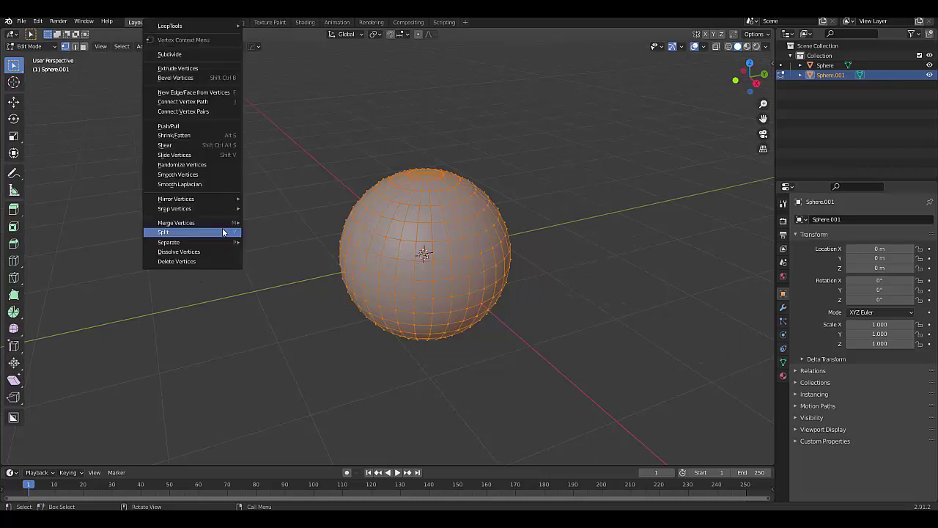
{"action": "mouse_move", "coordinate": [217, 223]}
{"action": "left_click", "coordinate": [258, 224]}
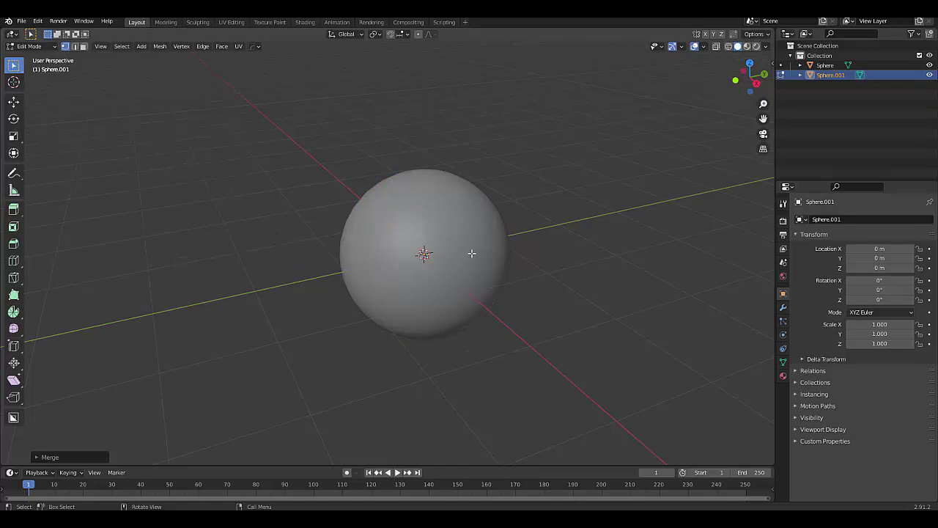
Step: Back in Object Mode, parent the collapsed copy to the original Sphere
{"action": "key", "text": "shift"}
{"action": "key", "text": "ctrl+Tab"}
{"action": "left_click", "coordinate": [377, 189]}
{"action": "left_click", "coordinate": [445, 184]}
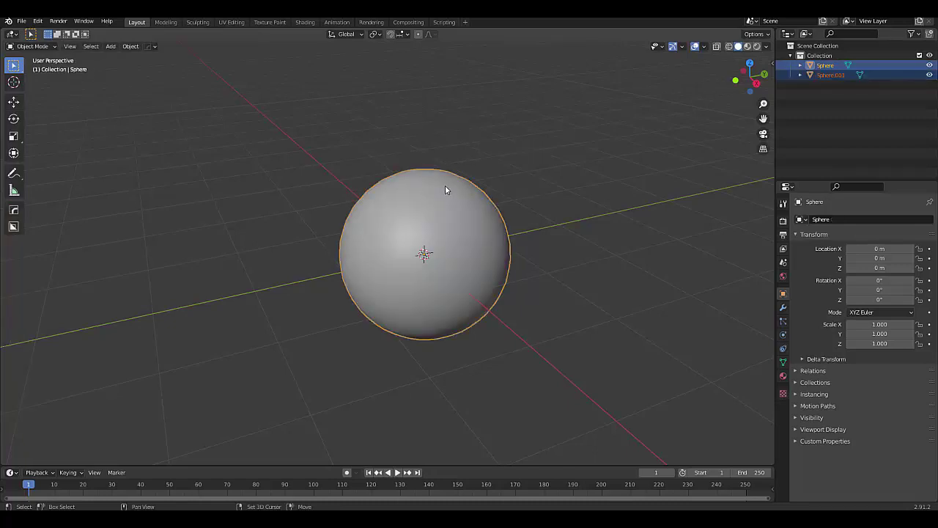
{"action": "key", "text": "ctrl+p"}
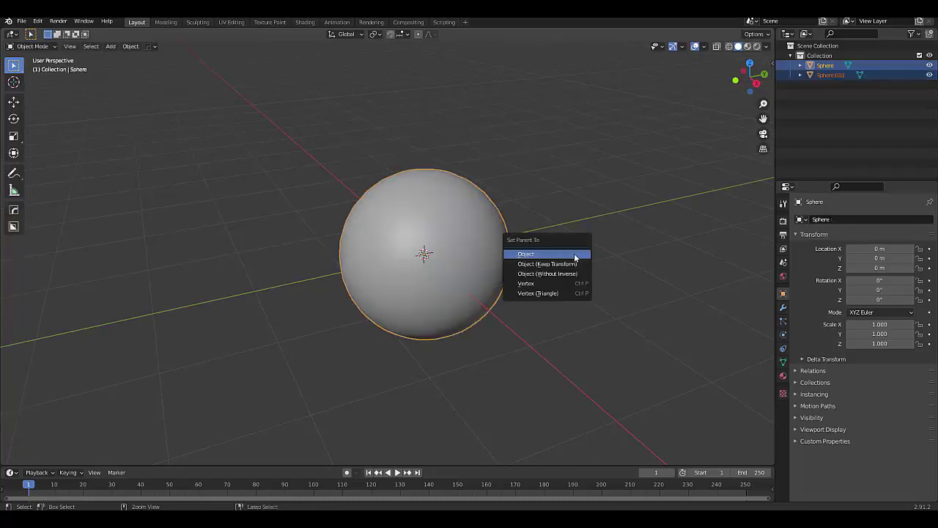
{"action": "left_click", "coordinate": [575, 254]}
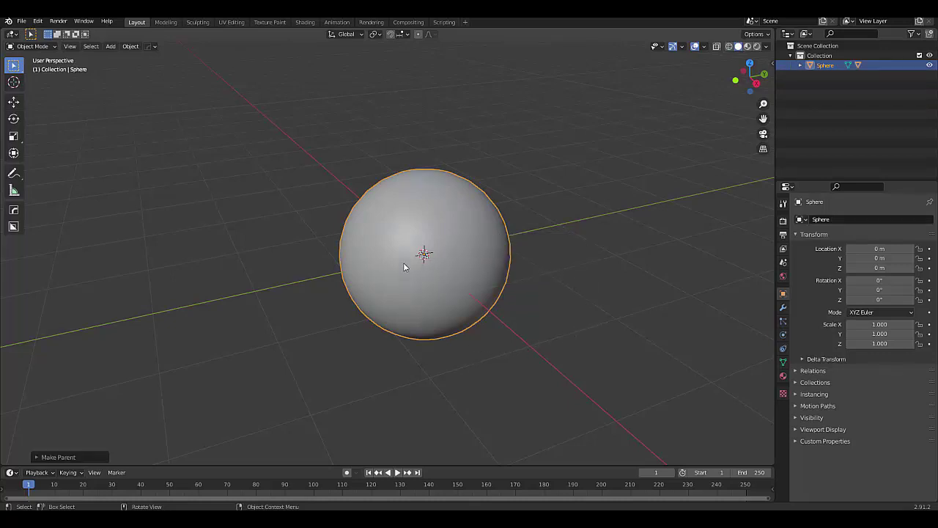
Step: Rename the child Sphere.001 to 'particle emission' in the Outliner
{"action": "left_click", "coordinate": [800, 66]}
{"action": "left_click", "coordinate": [836, 85]}
{"action": "double_click", "coordinate": [836, 85]}
{"action": "type", "text": "e emission"}
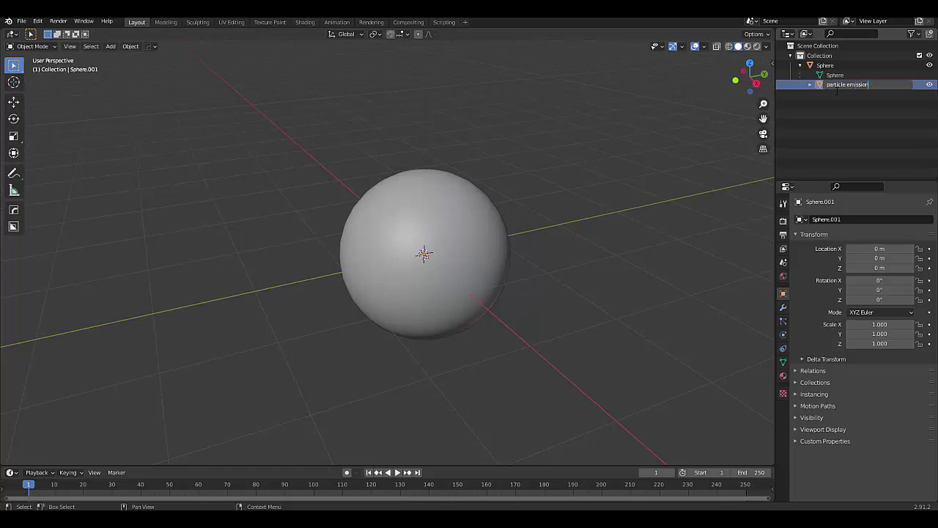
{"action": "key", "text": "Return"}
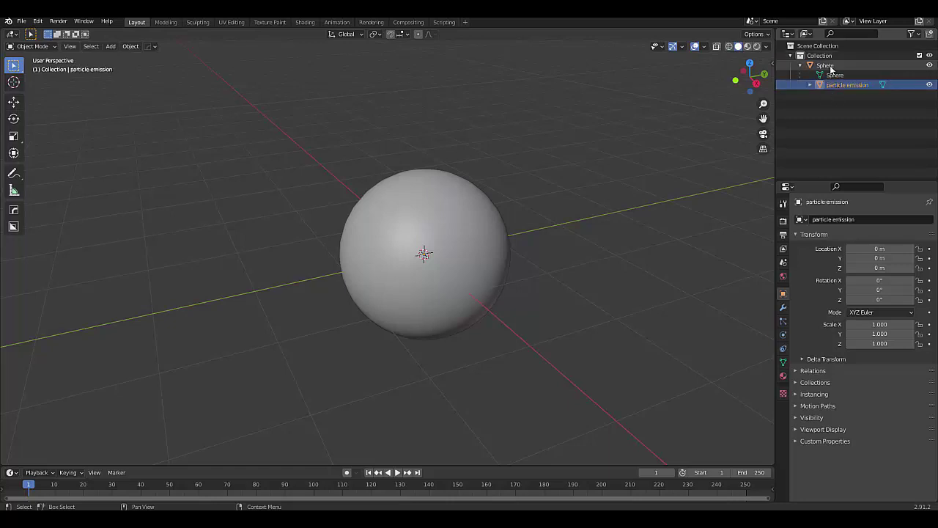
Step: Duplicate Sphere in place and name the copy 'Emission'
{"action": "left_click", "coordinate": [830, 68]}
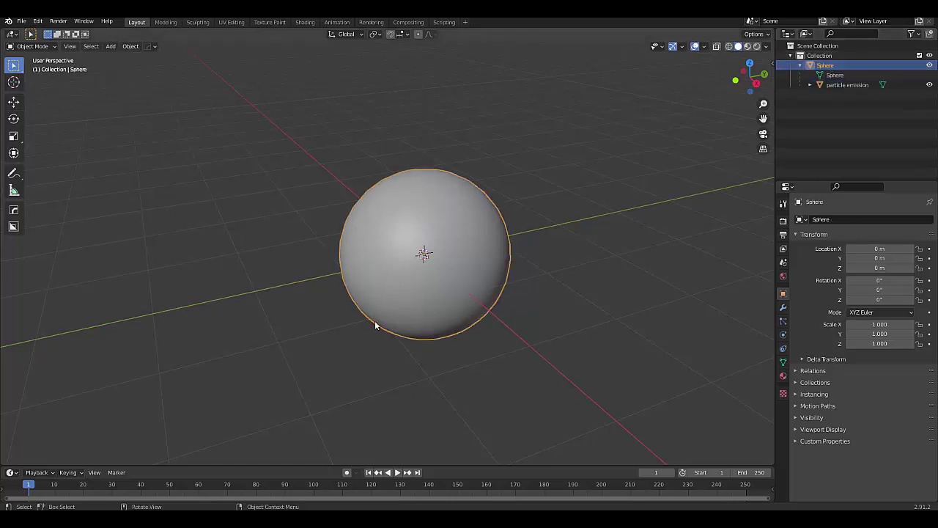
{"action": "key", "text": "shift+d"}
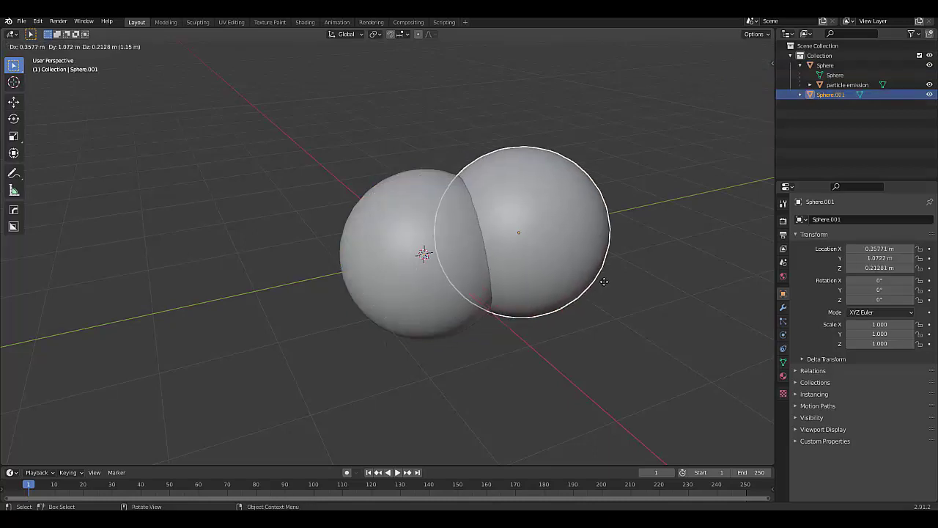
{"action": "right_click", "coordinate": [603, 282]}
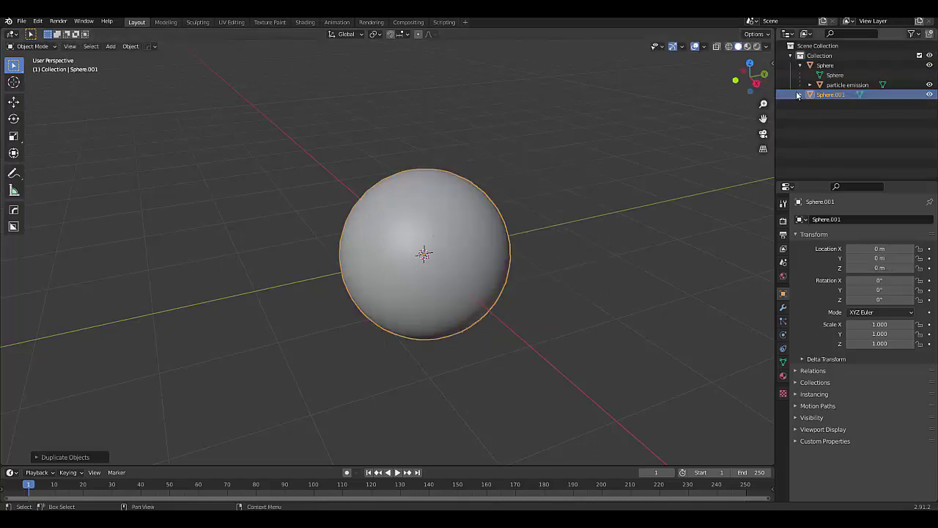
{"action": "double_click", "coordinate": [839, 96]}
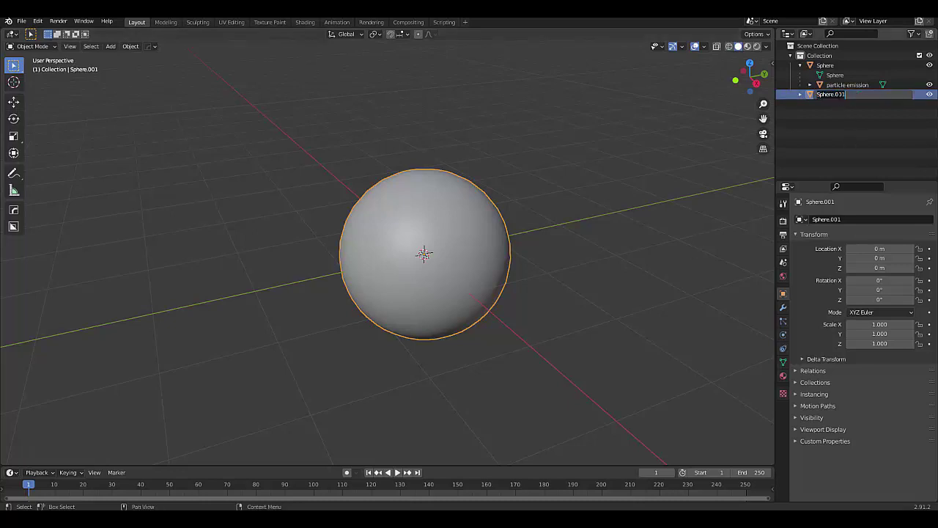
{"action": "type", "text": "E"}
{"action": "key", "text": "Return"}
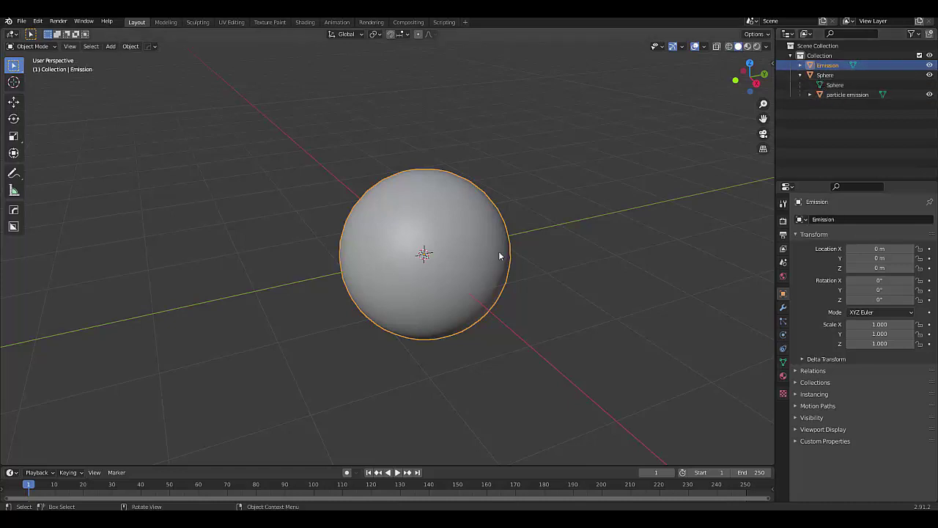
Step: Rename the child 'particle emission' to 'particle emitter'
{"action": "left_click", "coordinate": [840, 96]}
{"action": "double_click", "coordinate": [843, 95]}
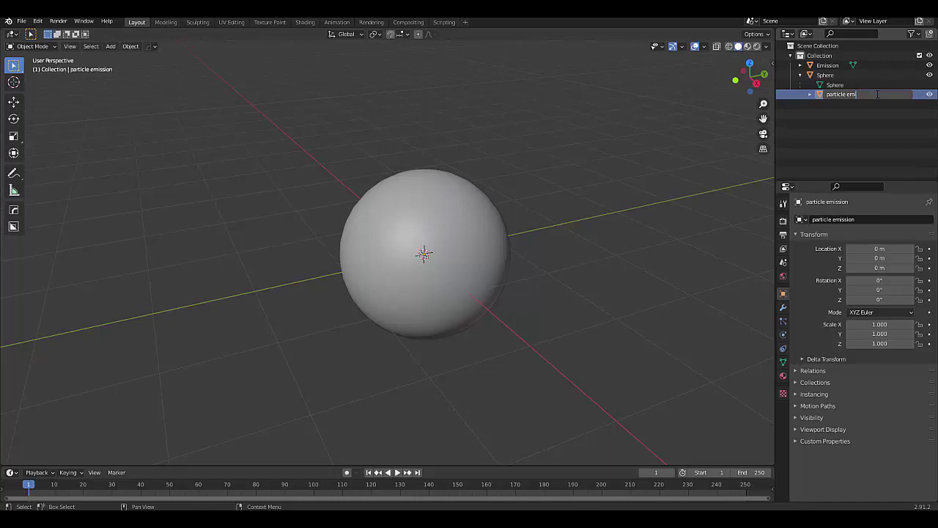
{"action": "key", "text": "Return"}
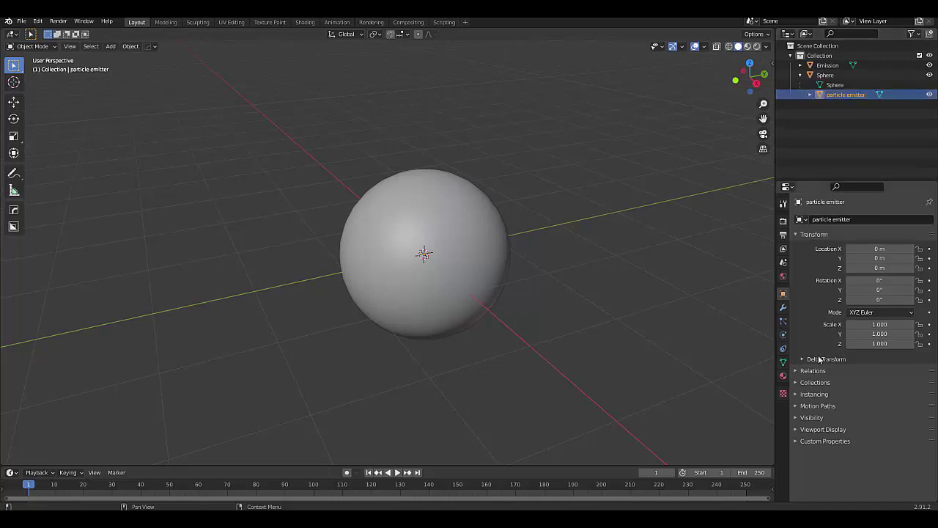
Step: Add a particle system to the emitter with emission ending at frame 100
{"action": "left_click", "coordinate": [782, 321]}
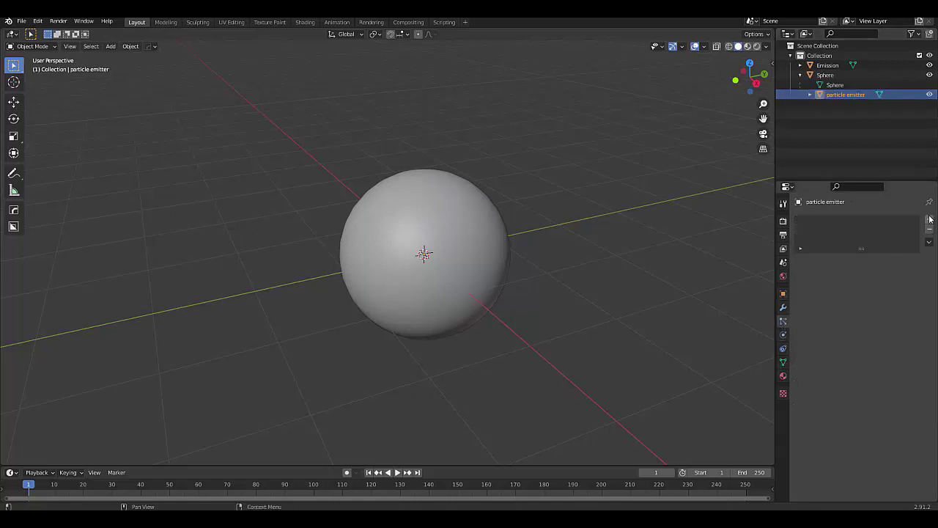
{"action": "left_click", "coordinate": [929, 221]}
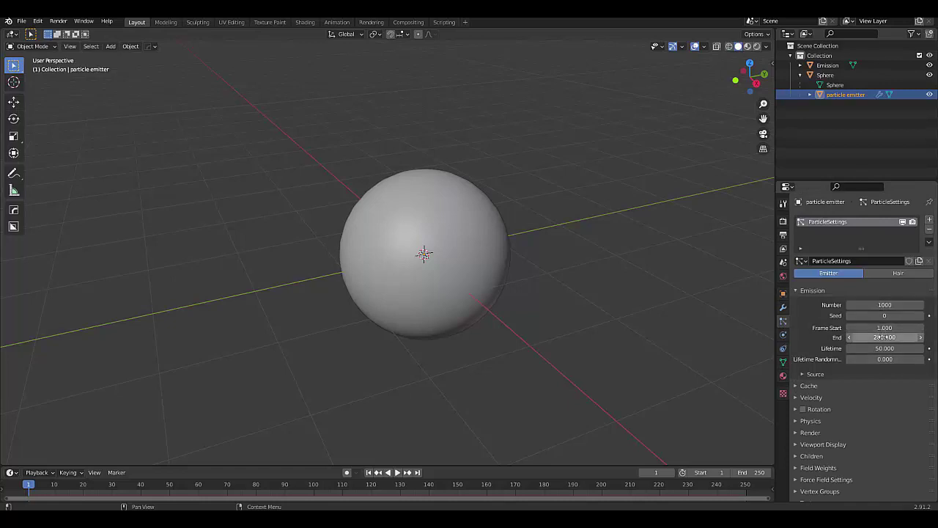
{"action": "left_click", "coordinate": [885, 336]}
{"action": "type", "text": "100"}
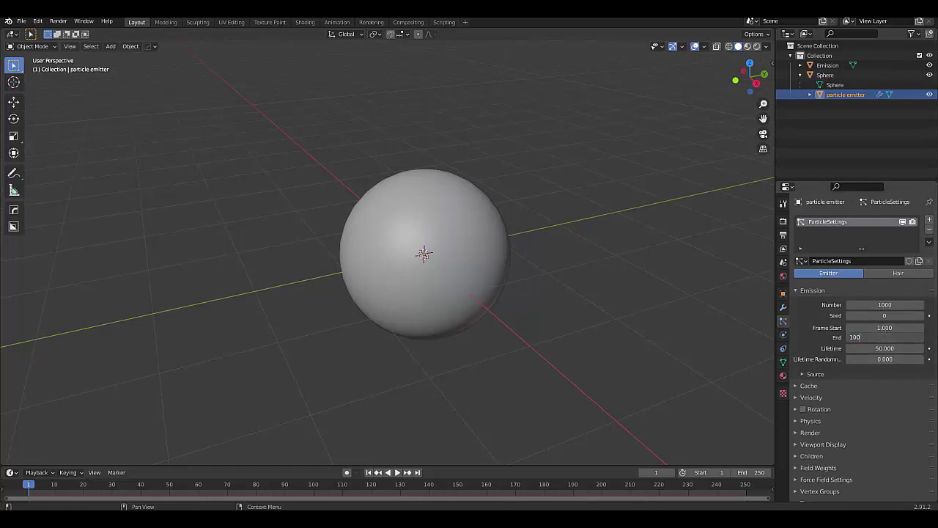
{"action": "key", "text": "Return"}
Step: Set the scene end frame to 110 and the particle lifetime to 7
{"action": "left_click", "coordinate": [751, 472]}
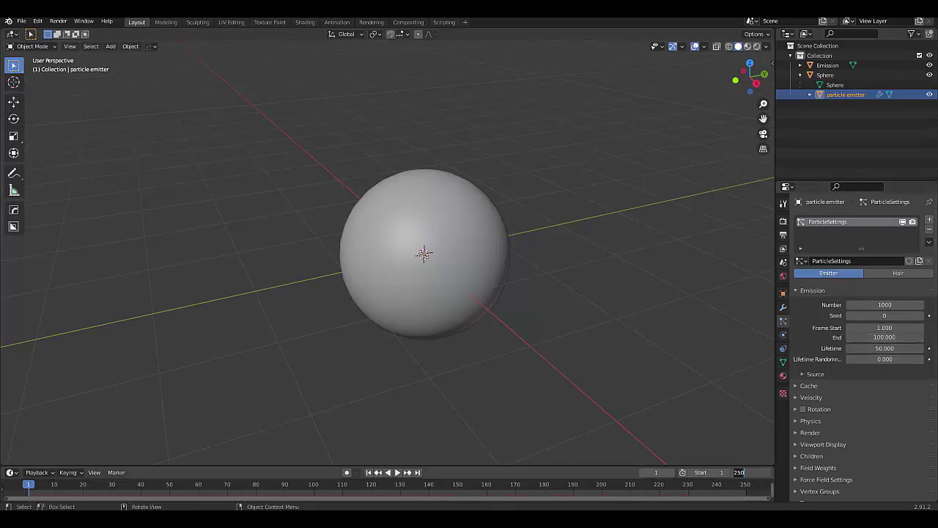
{"action": "type", "text": "110"}
{"action": "key", "text": "Return"}
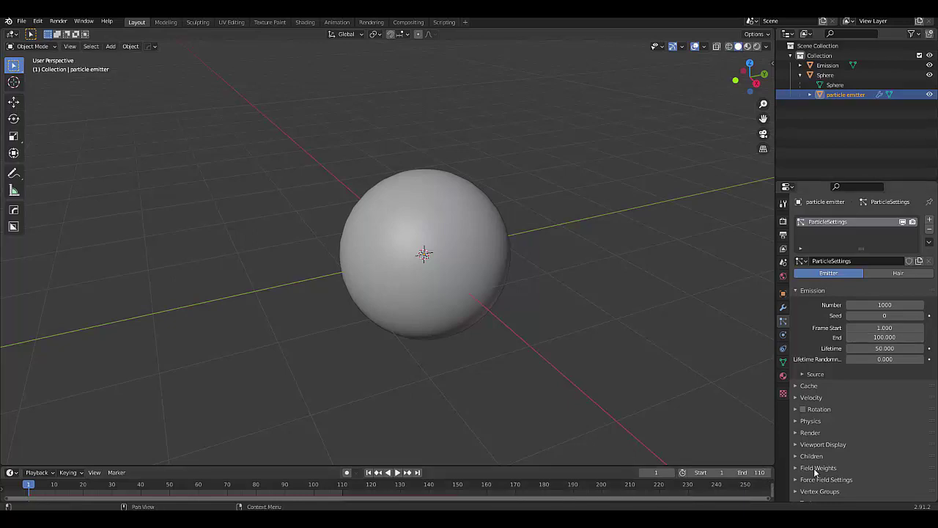
{"action": "left_click", "coordinate": [880, 347]}
{"action": "type", "text": "50.0"}
{"action": "key", "text": "BackSpace"}
{"action": "key", "text": "BackSpace"}
{"action": "key", "text": "BackSpace"}
{"action": "key", "text": "BackSpace"}
{"action": "type", "text": "7"}
{"action": "key", "text": "Return"}
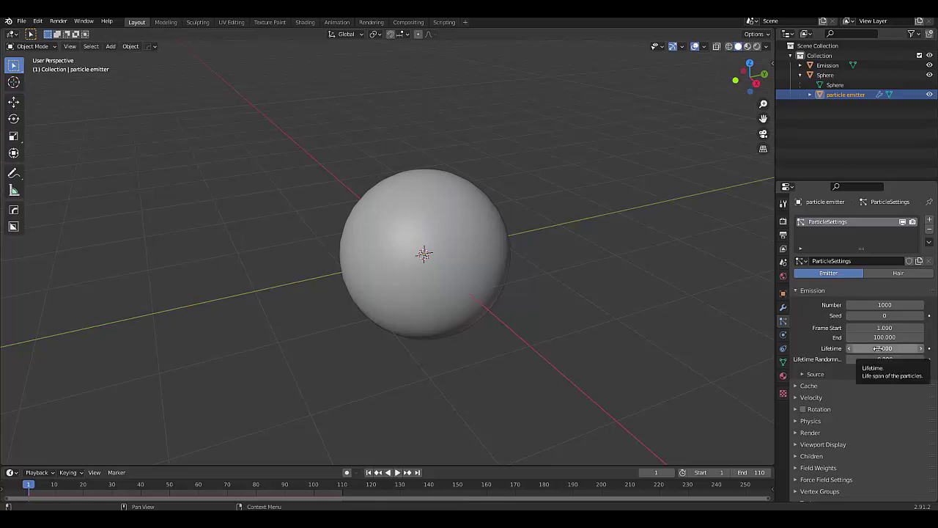
Step: Set the particles' Normal velocity to 0 and Gravity field weight to 0
{"action": "left_click", "coordinate": [824, 397]}
{"action": "left_click", "coordinate": [864, 411]}
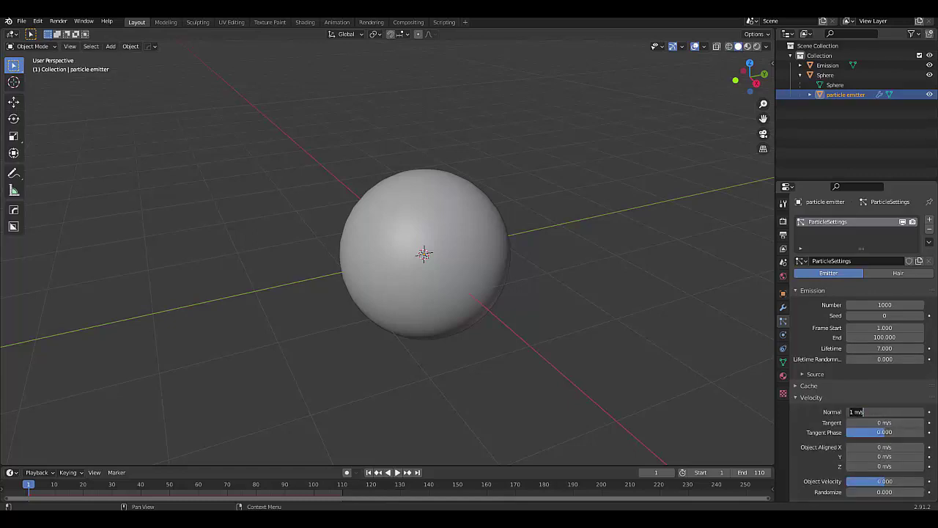
{"action": "type", "text": "0"}
{"action": "key", "text": "Return"}
{"action": "left_click", "coordinate": [814, 397]}
{"action": "scroll", "coordinate": [831, 411], "scroll_direction": "down", "scroll_amount": 1}
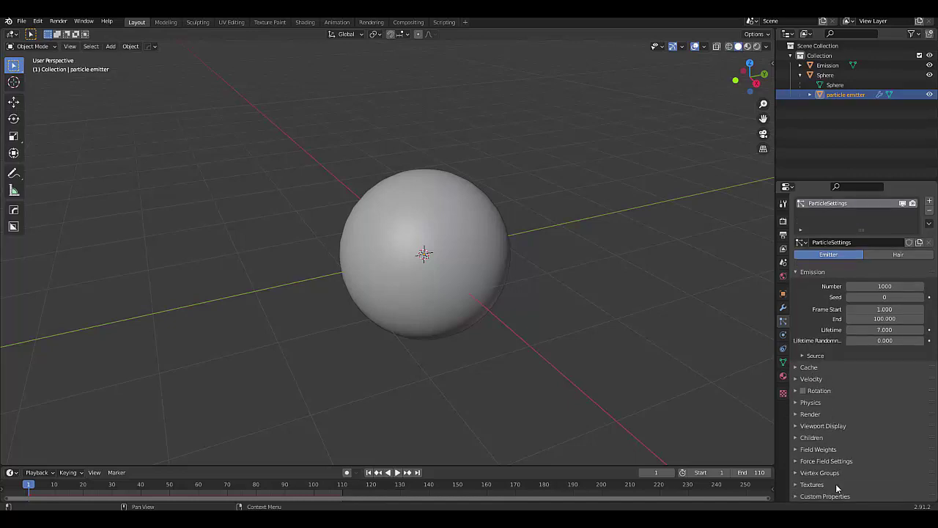
{"action": "left_click", "coordinate": [819, 449]}
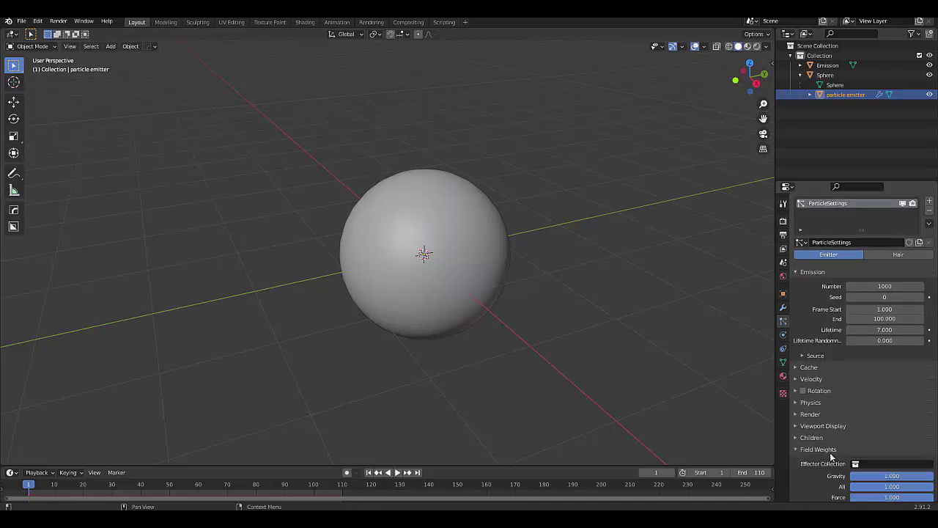
{"action": "left_click", "coordinate": [867, 476]}
{"action": "type", "text": "0"}
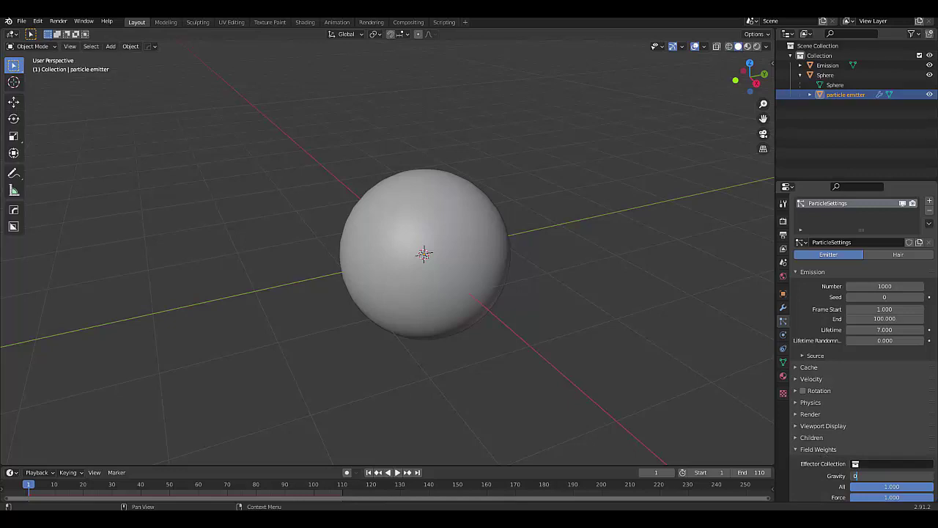
{"action": "key", "text": "Return"}
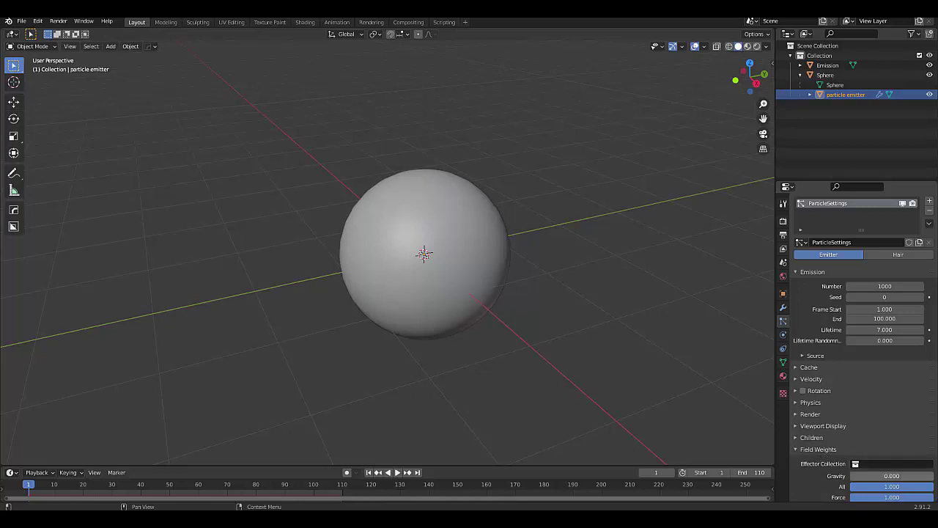
{"action": "left_click", "coordinate": [812, 452]}
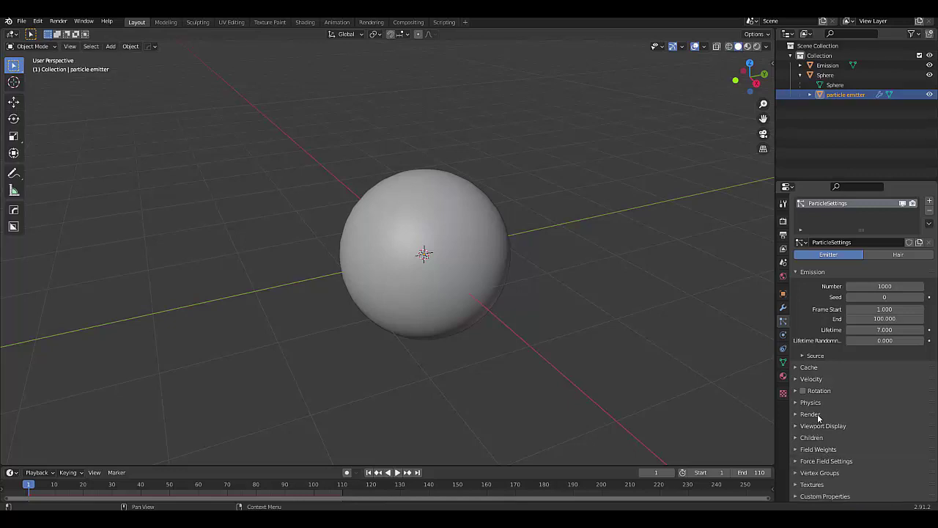
Step: Render the particles as Object instances of the Emission object
{"action": "left_click", "coordinate": [815, 358]}
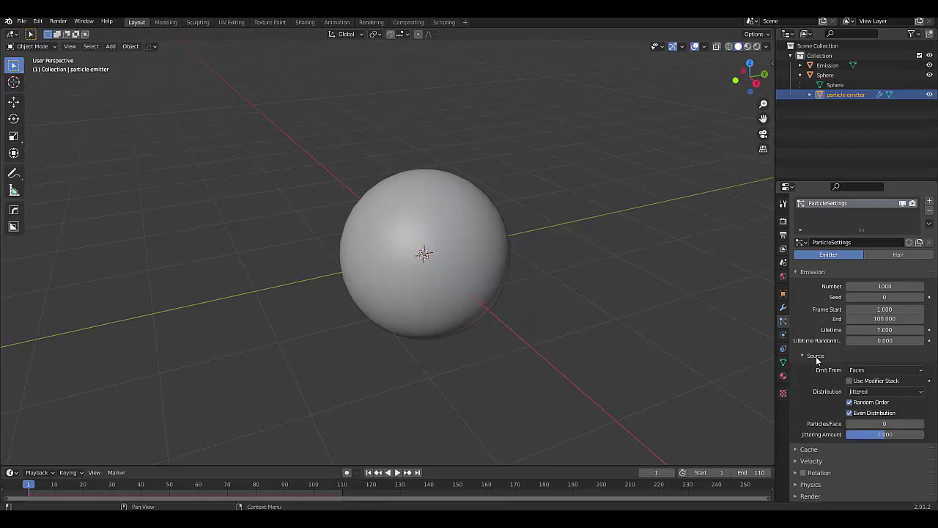
{"action": "left_click", "coordinate": [814, 357]}
{"action": "left_click", "coordinate": [815, 356]}
{"action": "left_click", "coordinate": [815, 357]}
{"action": "left_click", "coordinate": [818, 415]}
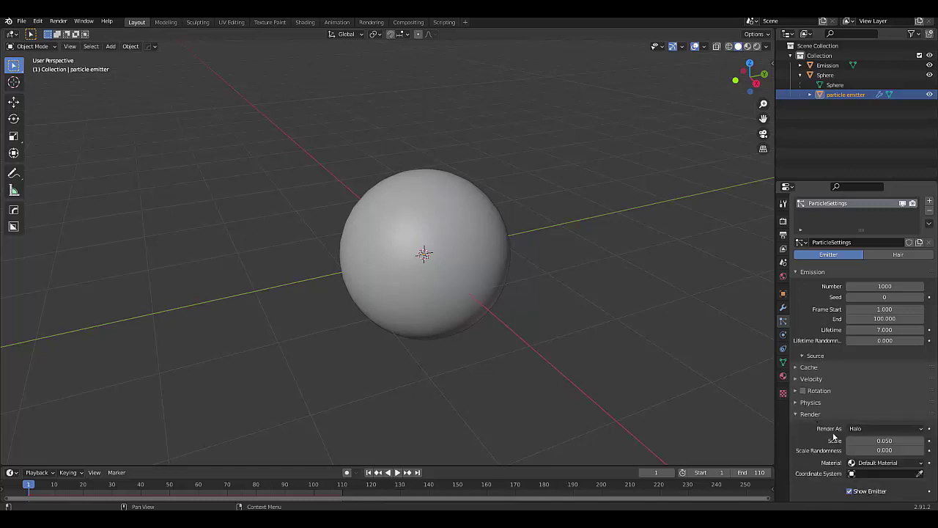
{"action": "scroll", "coordinate": [655, 377], "scroll_direction": "down", "scroll_amount": 3}
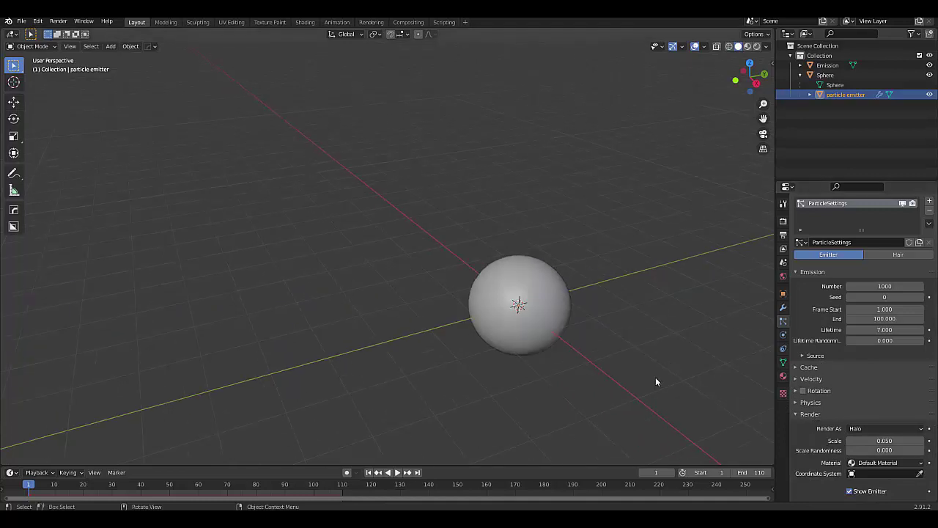
{"action": "scroll", "coordinate": [643, 372], "scroll_direction": "up", "scroll_amount": 4}
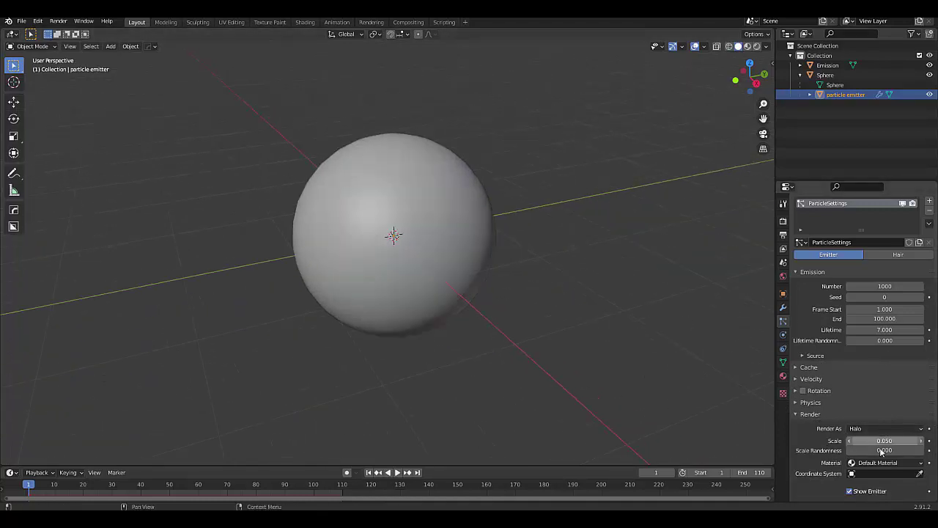
{"action": "left_click", "coordinate": [865, 429]}
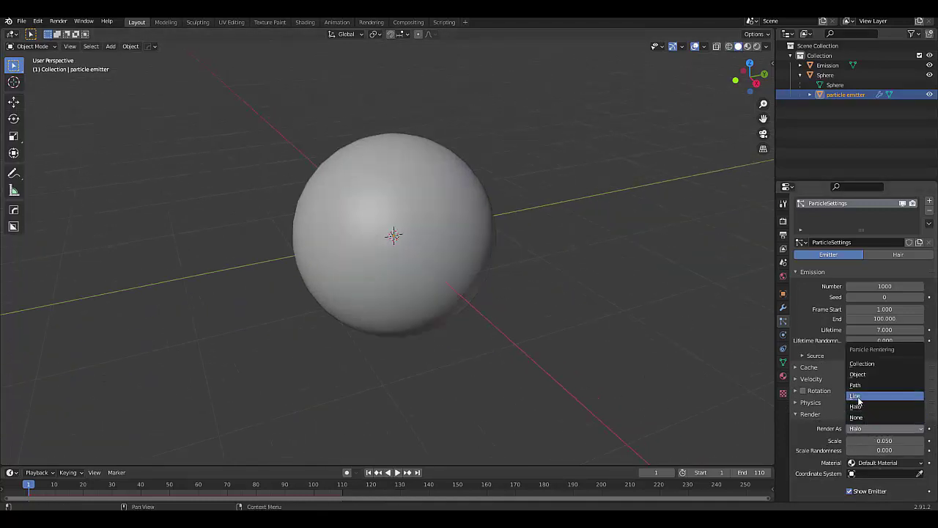
{"action": "left_click", "coordinate": [862, 374]}
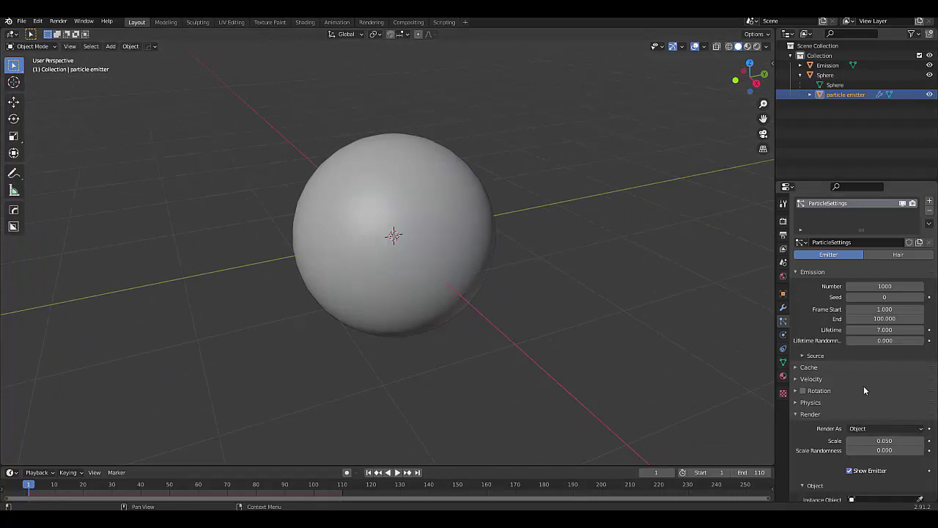
{"action": "left_click", "coordinate": [874, 498]}
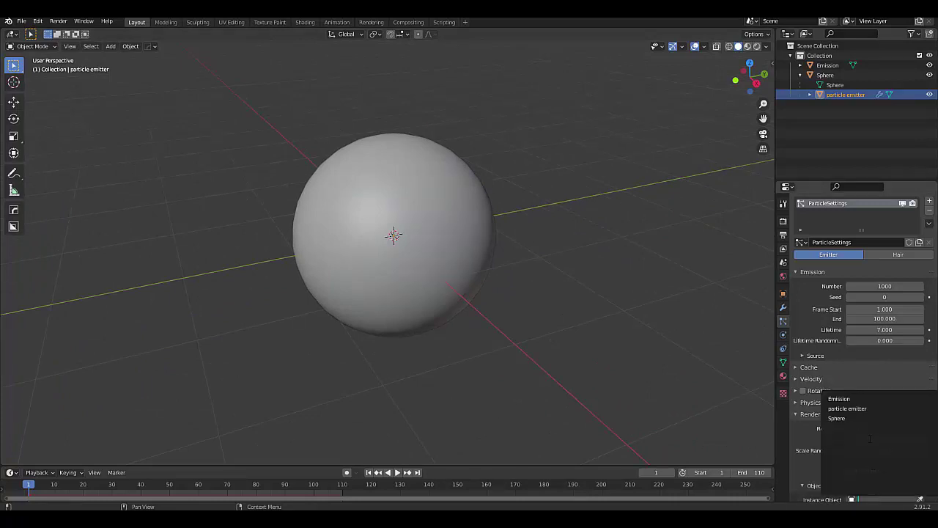
{"action": "left_click", "coordinate": [859, 398]}
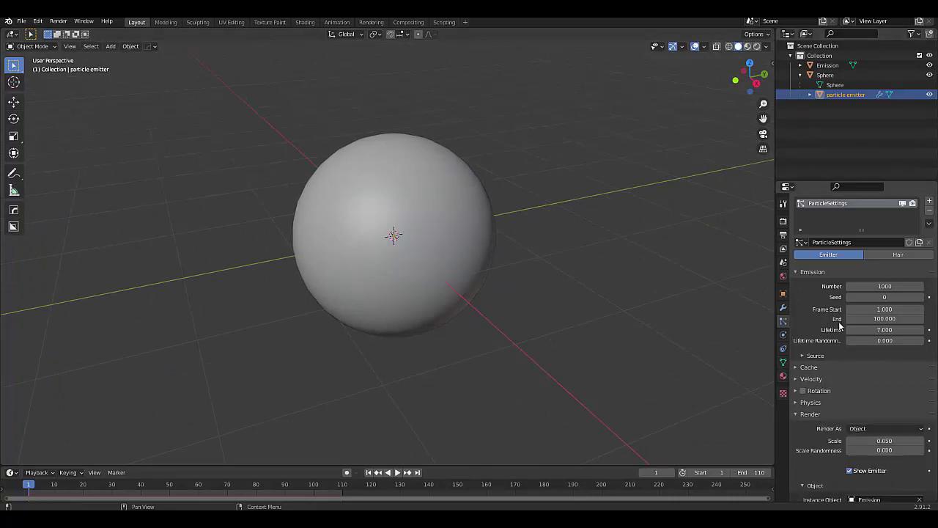
{"action": "scroll", "coordinate": [835, 365], "scroll_direction": "down", "scroll_amount": 3}
{"action": "scroll", "coordinate": [832, 362], "scroll_direction": "up", "scroll_amount": 5}
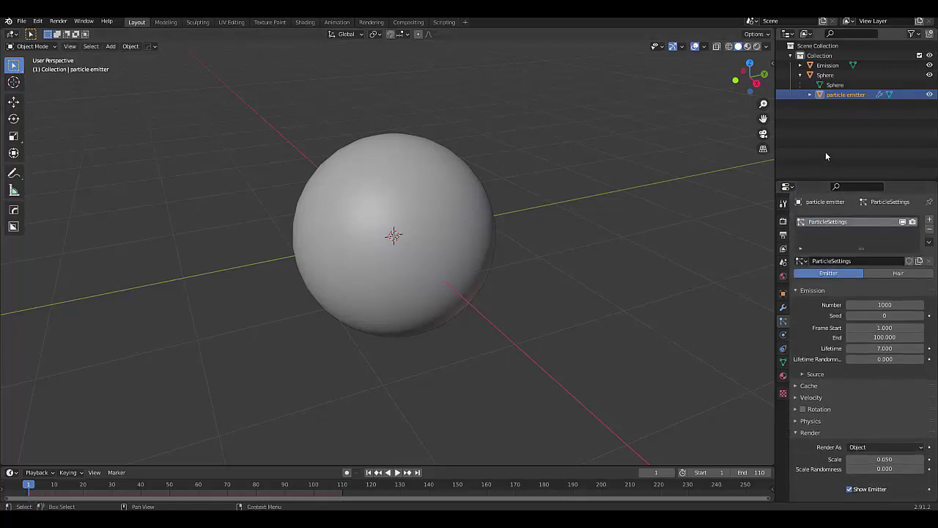
Step: Give the Emission object a new material with an Emission surface shader
{"action": "left_click", "coordinate": [828, 66]}
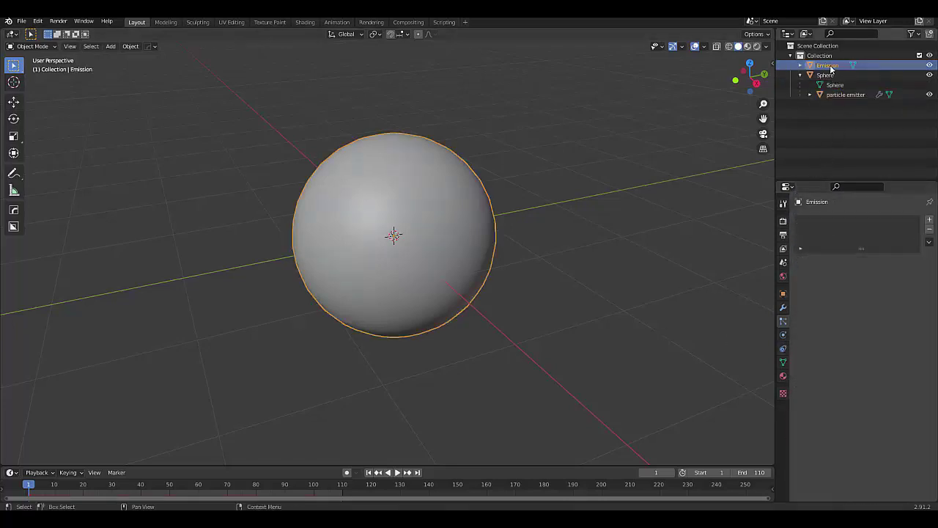
{"action": "left_click", "coordinate": [784, 375]}
{"action": "left_click", "coordinate": [851, 261]}
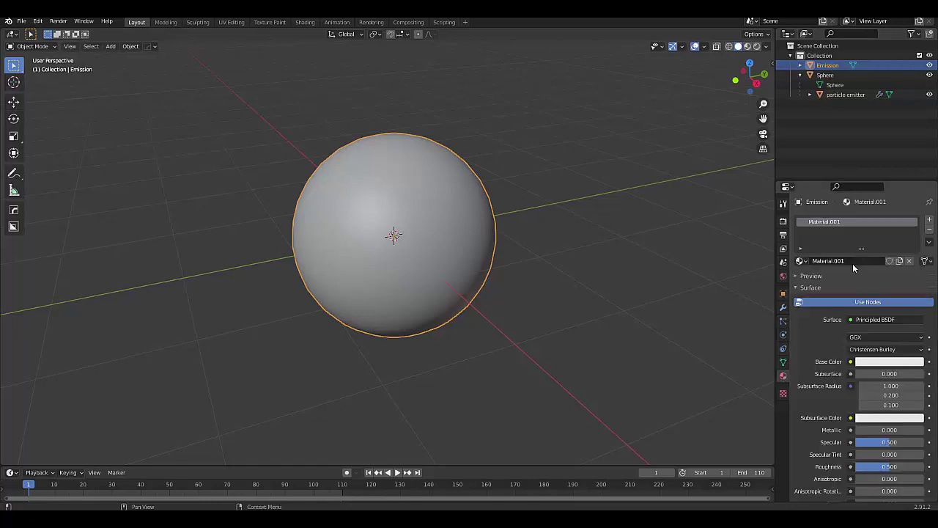
{"action": "left_click", "coordinate": [872, 321]}
{"action": "left_click", "coordinate": [813, 130]}
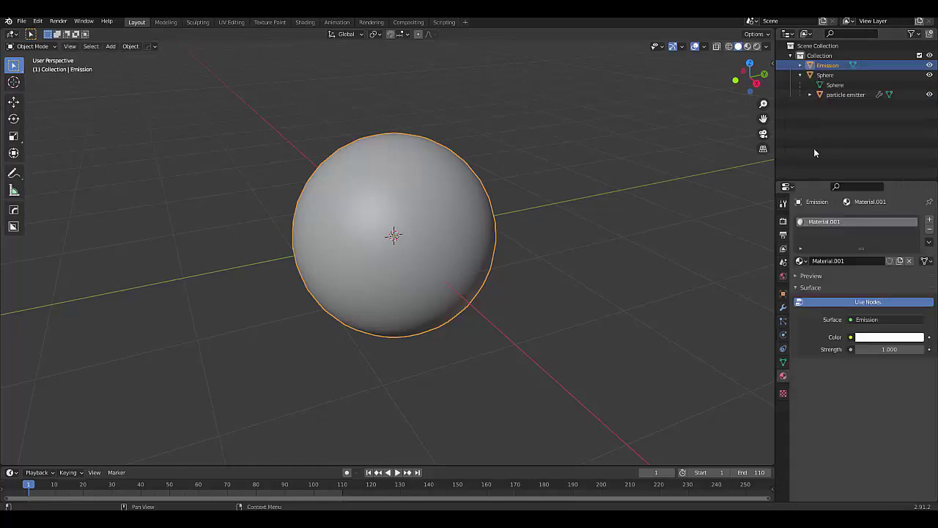
Step: Make the emission colour orange with strength 10 and view in Rendered shading
{"action": "left_click", "coordinate": [889, 337]}
{"action": "left_click_drag", "start_coordinate": [873, 233], "coordinate": [860, 262]}
{"action": "left_click", "coordinate": [872, 350]}
{"action": "type", "text": "10"}
{"action": "key", "text": "Return"}
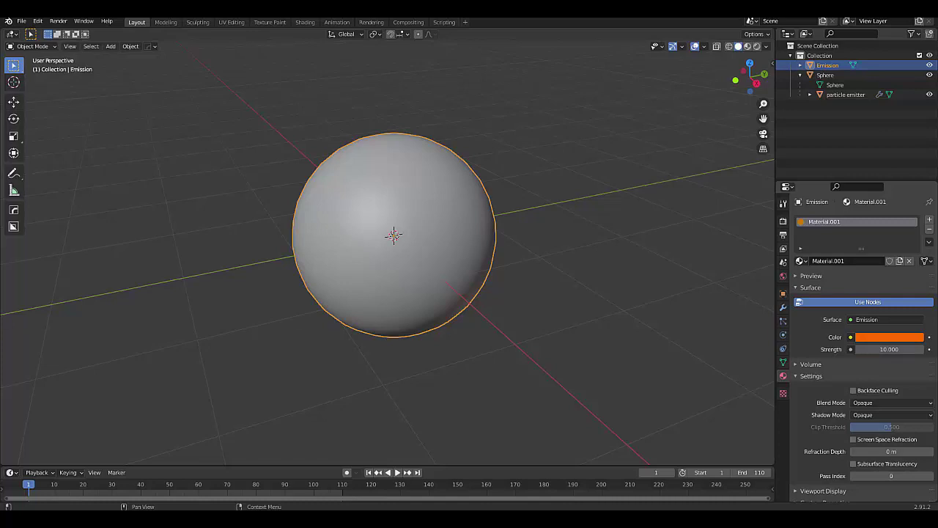
{"action": "left_click", "coordinate": [757, 45]}
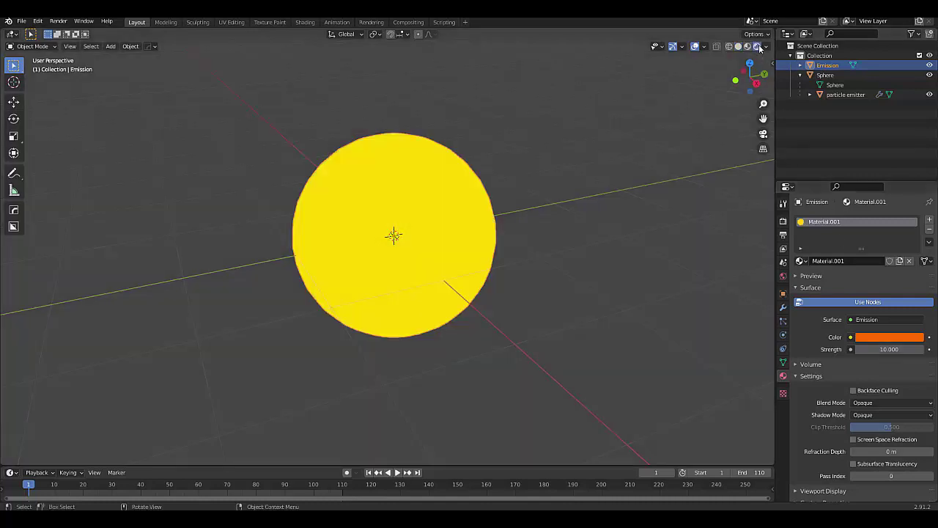
Step: Enable Bloom, Ambient Occlusion and Screen Space Reflections in the Eevee render settings
{"action": "left_click", "coordinate": [783, 222]}
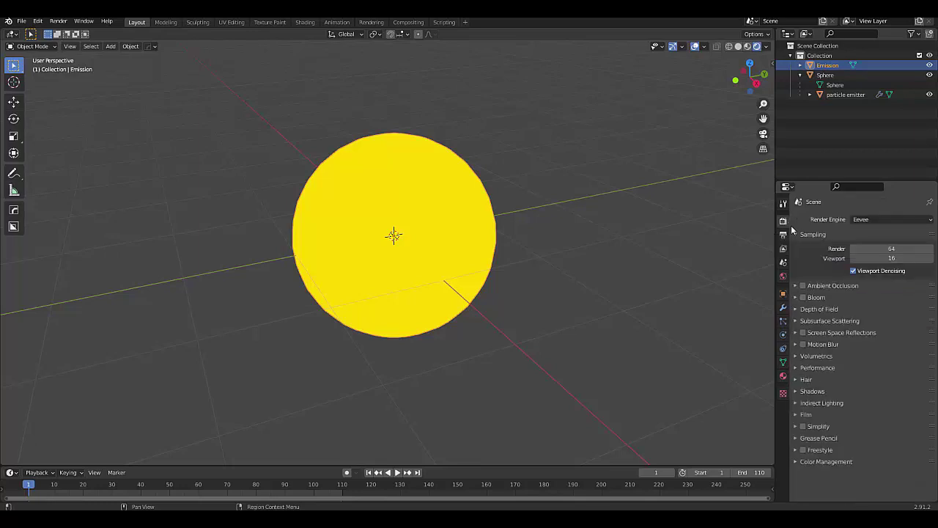
{"action": "left_click", "coordinate": [803, 297]}
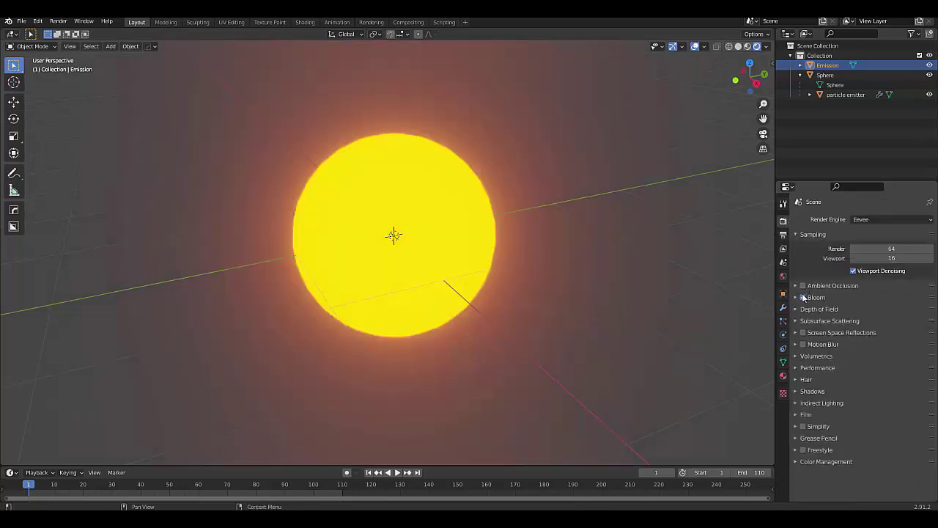
{"action": "left_click", "coordinate": [802, 285]}
{"action": "left_click", "coordinate": [803, 332]}
{"action": "middle_click_drag", "start_coordinate": [601, 297], "coordinate": [542, 275]}
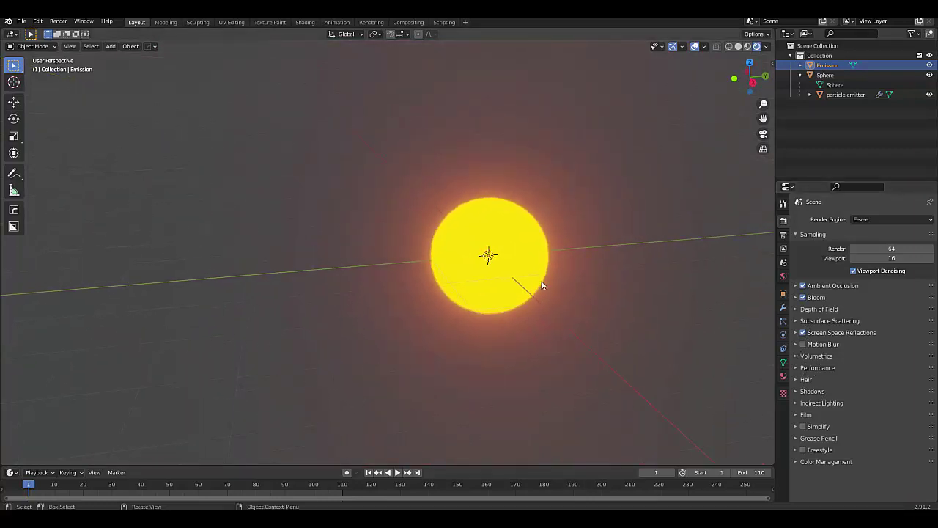
{"action": "key", "text": "ctrl+Tab"}
{"action": "left_click", "coordinate": [481, 279]}
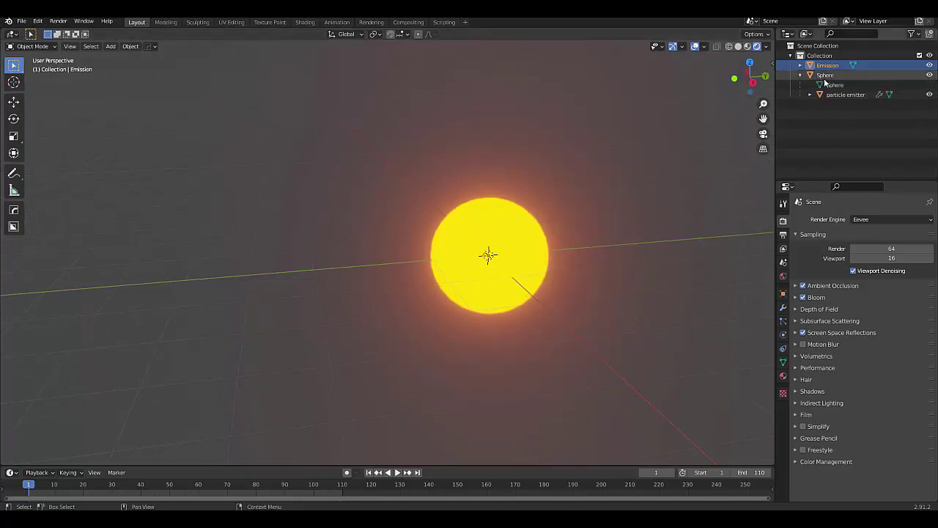
Step: Show the Outliner's render toggles and disable rendering for the Emission object
{"action": "left_click", "coordinate": [912, 35]}
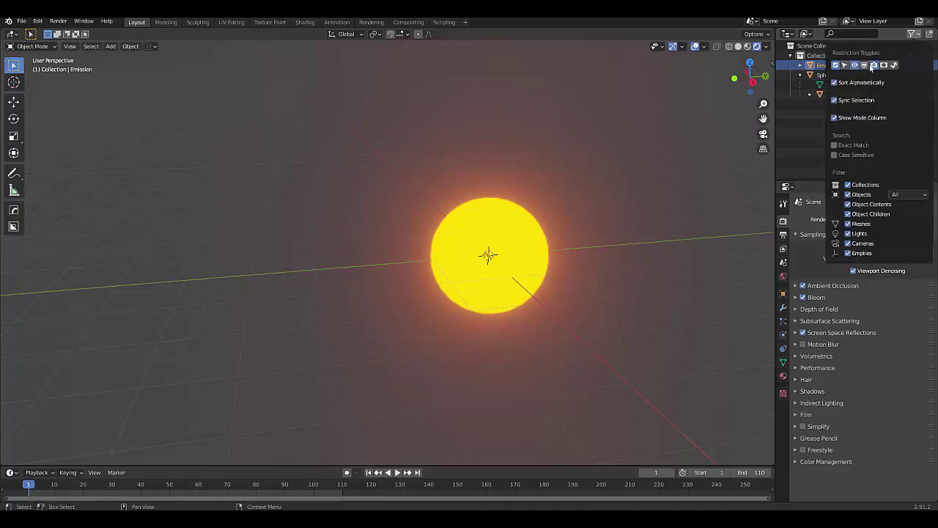
{"action": "left_click", "coordinate": [873, 65]}
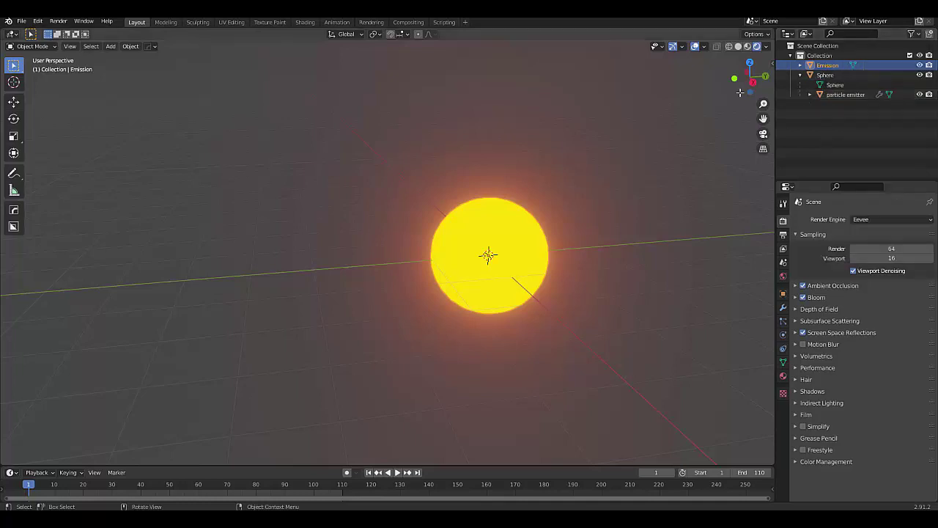
{"action": "left_click", "coordinate": [920, 65]}
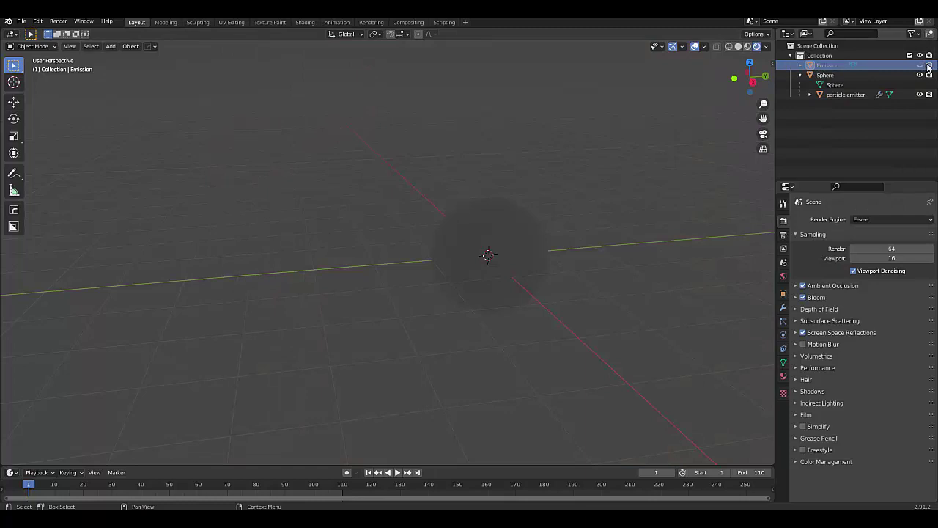
{"action": "scroll", "coordinate": [605, 274], "scroll_direction": "up", "scroll_amount": 3}
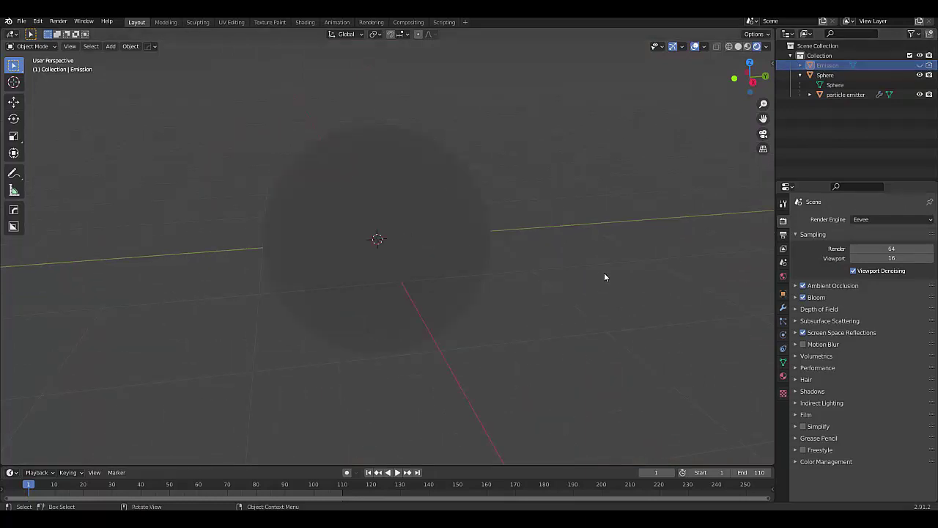
Step: Give Sphere a new material with a Glossy BSDF surface and roughness 0.1
{"action": "left_click", "coordinate": [826, 75]}
{"action": "left_click", "coordinate": [783, 375]}
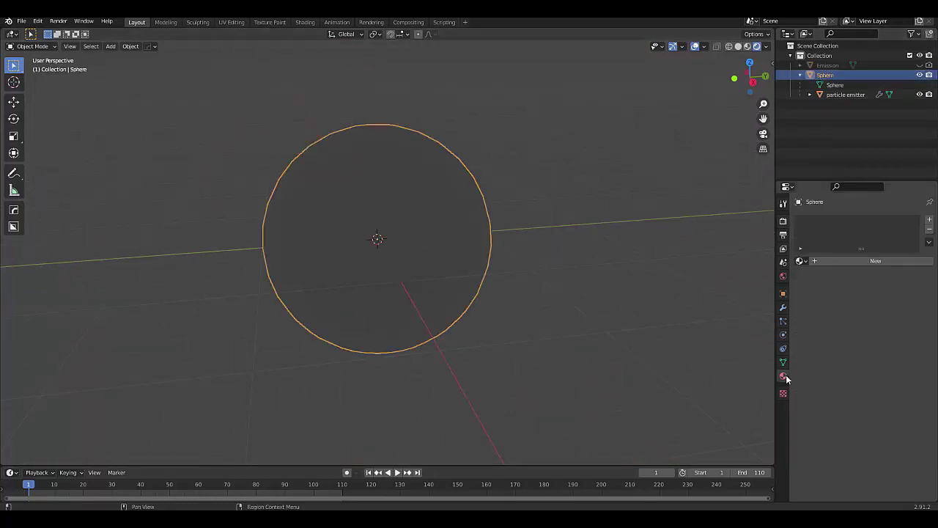
{"action": "left_click", "coordinate": [854, 261]}
{"action": "left_click", "coordinate": [861, 320]}
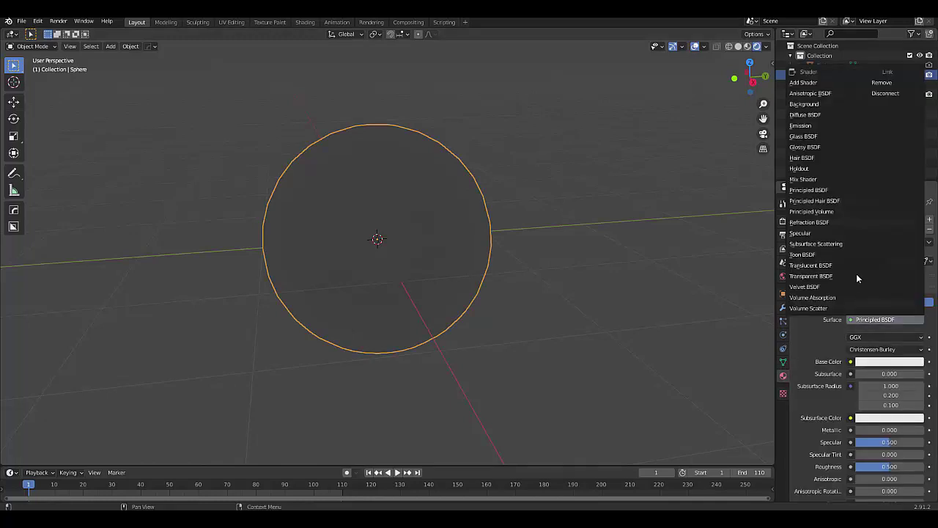
{"action": "left_click", "coordinate": [823, 148]}
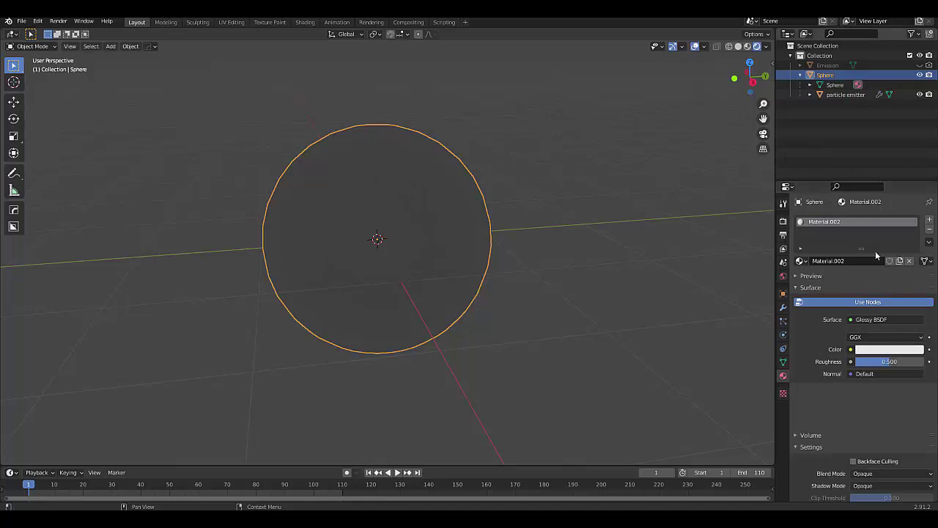
{"action": "left_click", "coordinate": [888, 361]}
{"action": "type", "text": "0"}
{"action": "key", "text": "Return"}
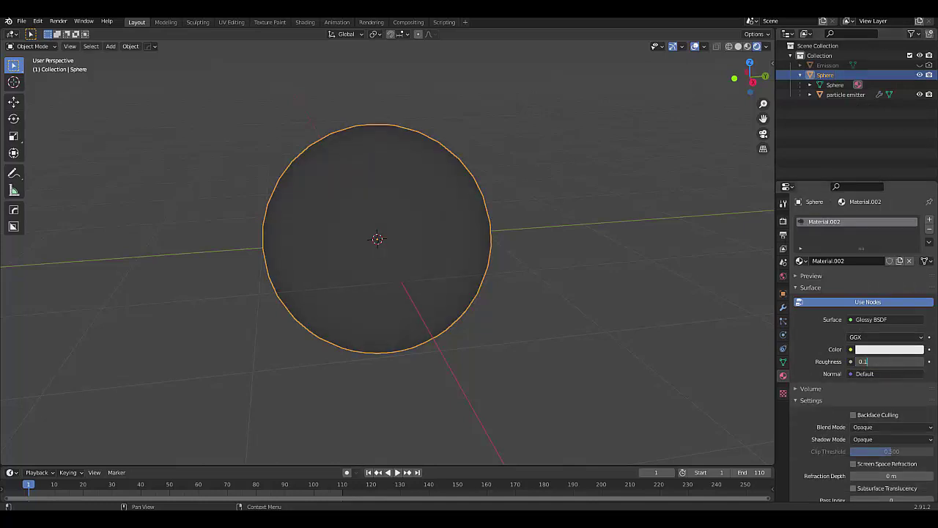
{"action": "scroll", "coordinate": [471, 261], "scroll_direction": "down", "scroll_amount": 5}
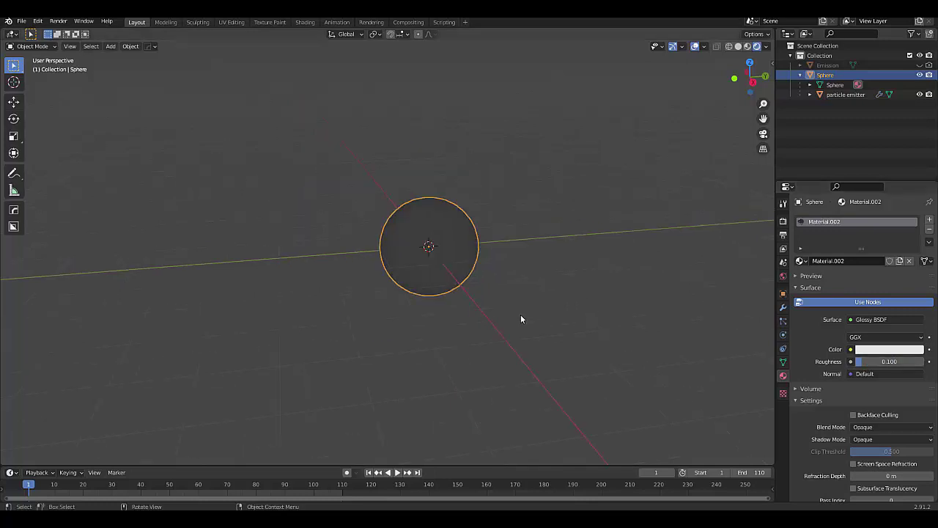
Step: Drive the world colour with an Environment Texture loading iroc_color_poles_8k.tif from Downloads
{"action": "left_click", "coordinate": [782, 276]}
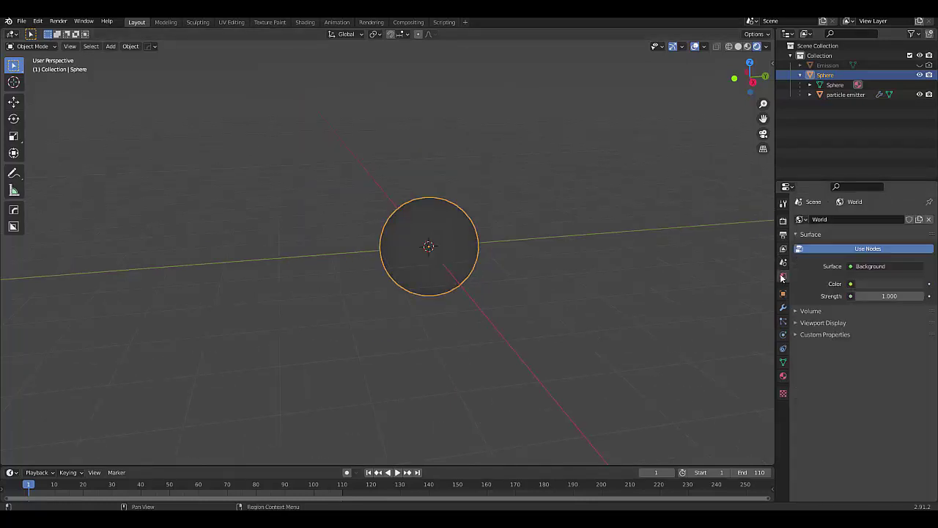
{"action": "left_click", "coordinate": [850, 284]}
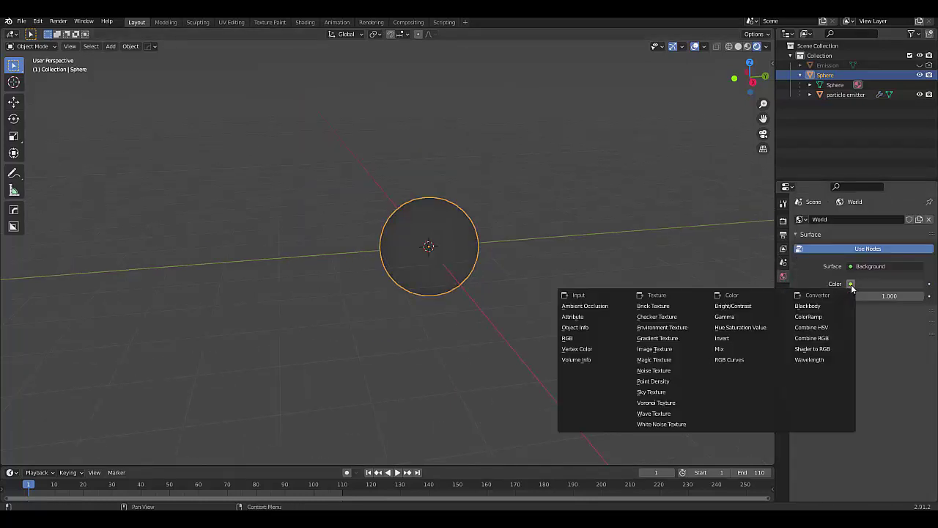
{"action": "left_click", "coordinate": [661, 327]}
{"action": "left_click", "coordinate": [887, 298]}
{"action": "left_click", "coordinate": [245, 243]}
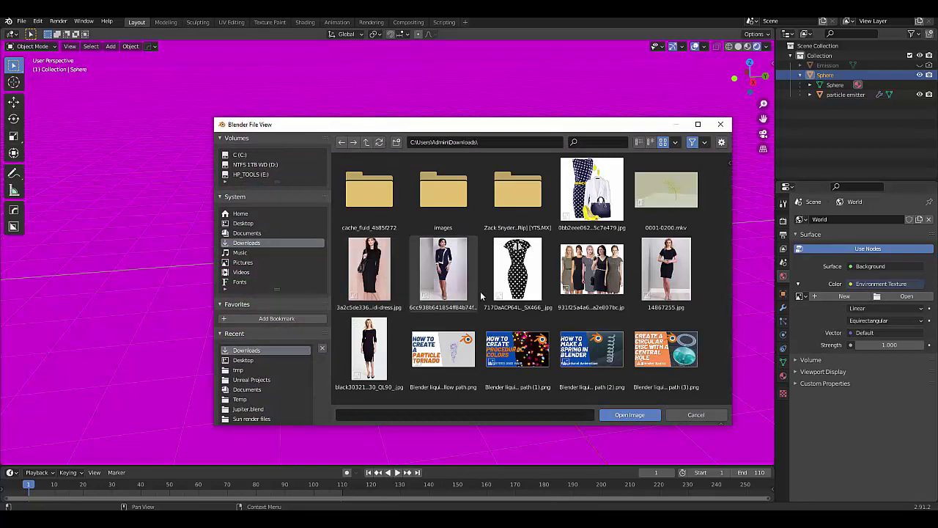
{"action": "scroll", "coordinate": [487, 287], "scroll_direction": "down", "scroll_amount": 10}
{"action": "scroll", "coordinate": [487, 287], "scroll_direction": "down", "scroll_amount": 2}
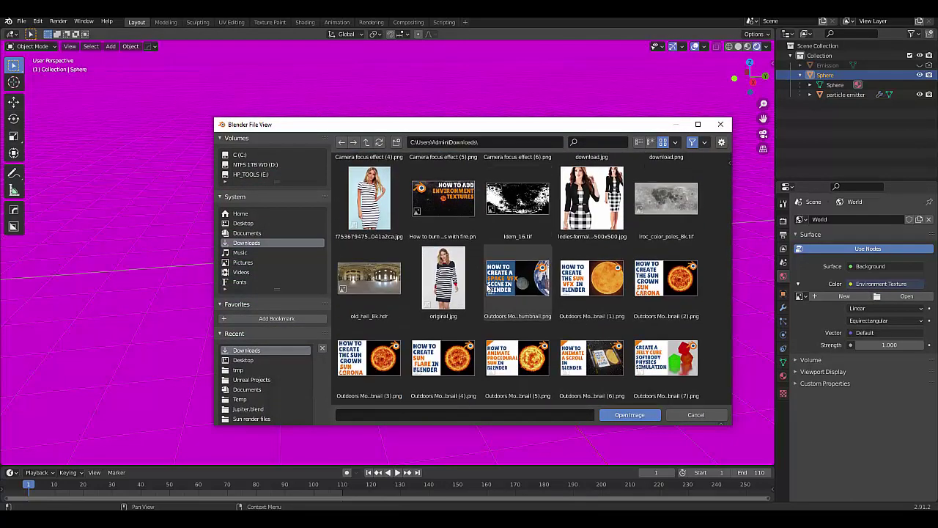
{"action": "left_click", "coordinate": [663, 216]}
{"action": "left_click", "coordinate": [626, 416]}
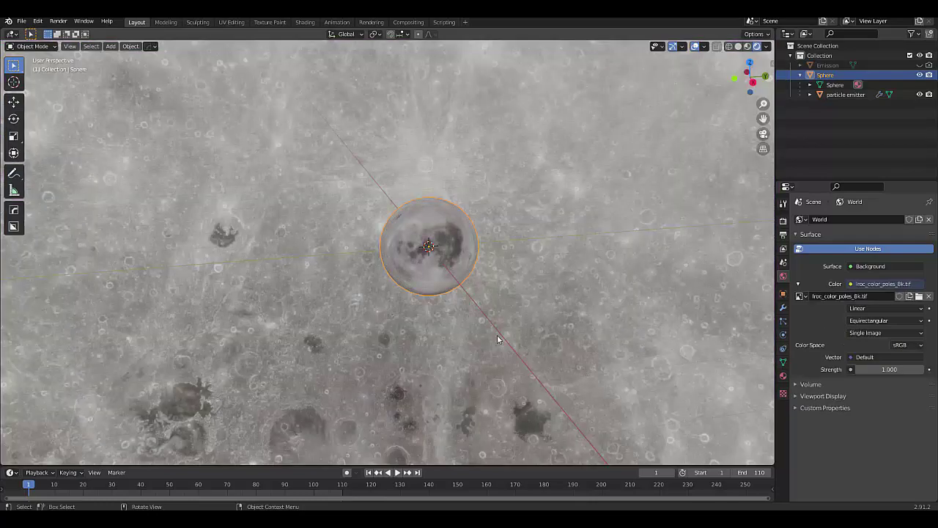
Step: Orbit to inspect the moon background, then deselect the sphere
{"action": "middle_click_drag", "start_coordinate": [497, 339], "coordinate": [474, 314]}
{"action": "scroll", "coordinate": [474, 313], "scroll_direction": "up", "scroll_amount": 5}
{"action": "middle_click_drag", "start_coordinate": [500, 244], "coordinate": [514, 257]}
{"action": "scroll", "coordinate": [513, 262], "scroll_direction": "down", "scroll_amount": 4}
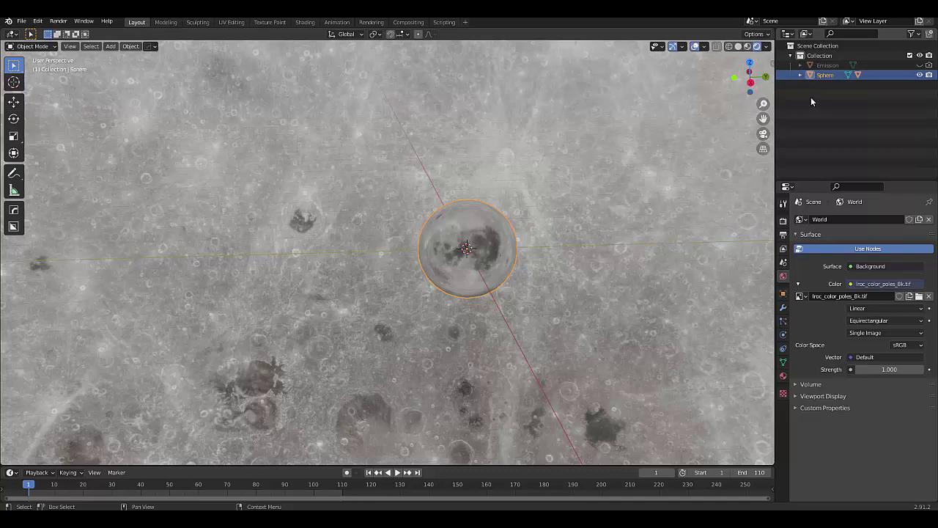
{"action": "left_click", "coordinate": [811, 97]}
Step: Add a Bezier curve and switch to a top view in wireframe shading
{"action": "scroll", "coordinate": [589, 294], "scroll_direction": "down", "scroll_amount": 3}
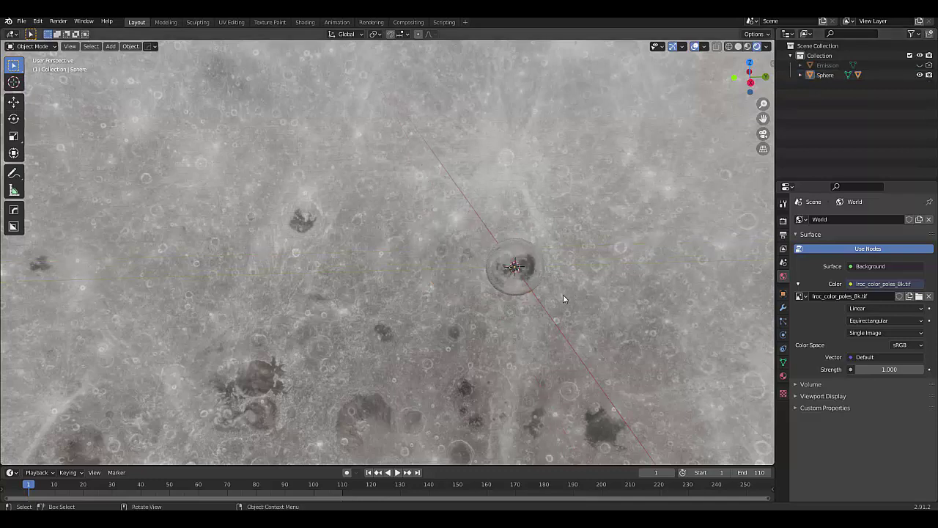
{"action": "middle_click_drag", "start_coordinate": [559, 296], "coordinate": [545, 297]}
{"action": "key", "text": "shift+a"}
{"action": "mouse_move", "coordinate": [544, 297]}
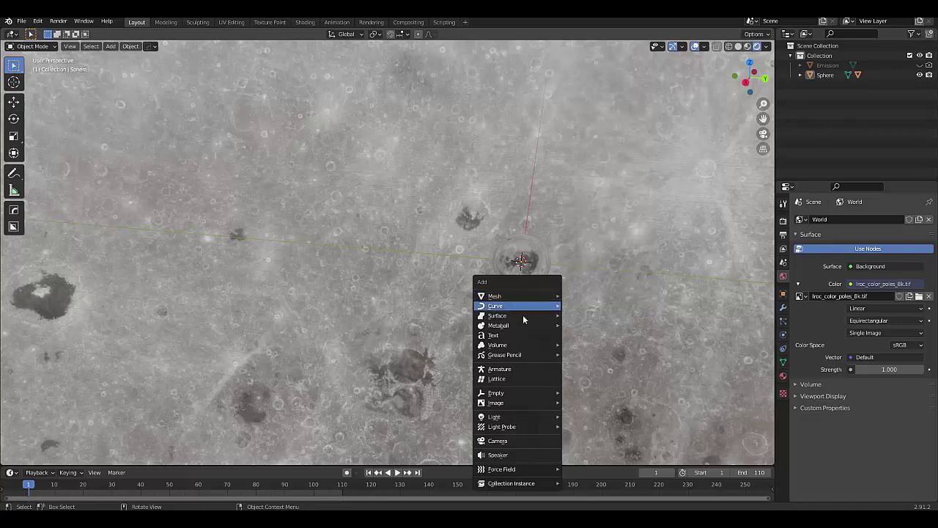
{"action": "mouse_move", "coordinate": [513, 307]}
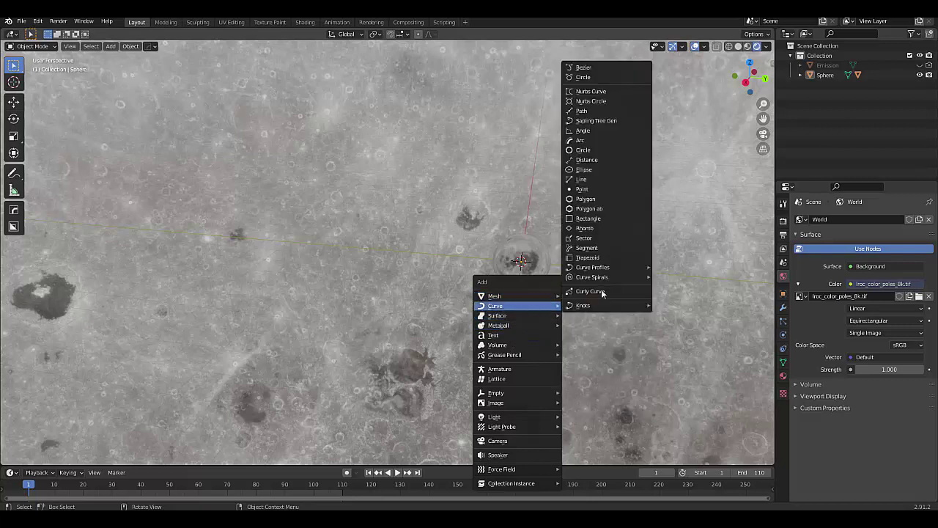
{"action": "left_click", "coordinate": [596, 68]}
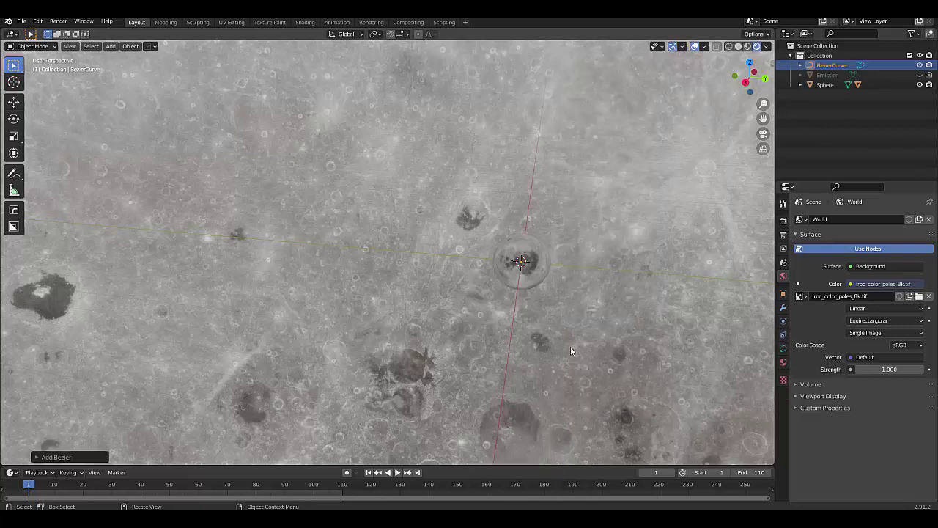
{"action": "key", "text": "KP_7"}
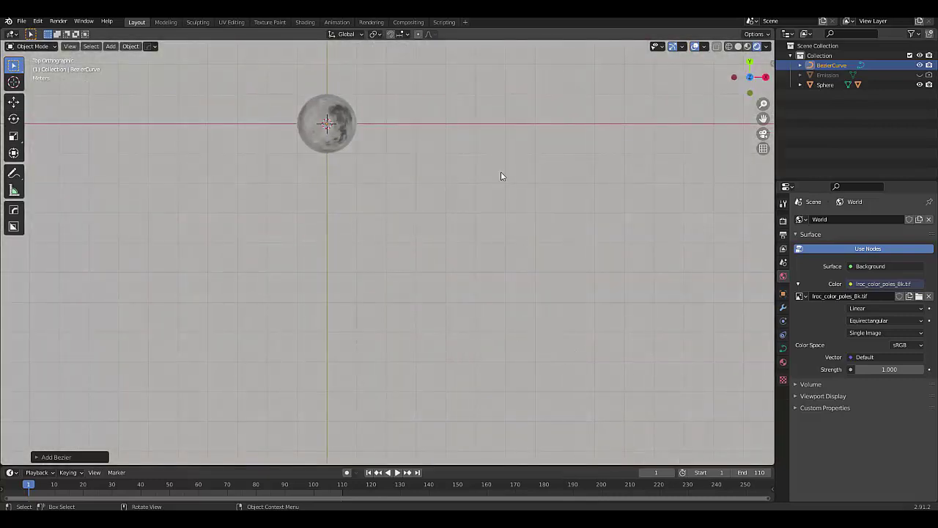
{"action": "left_click", "coordinate": [732, 45]}
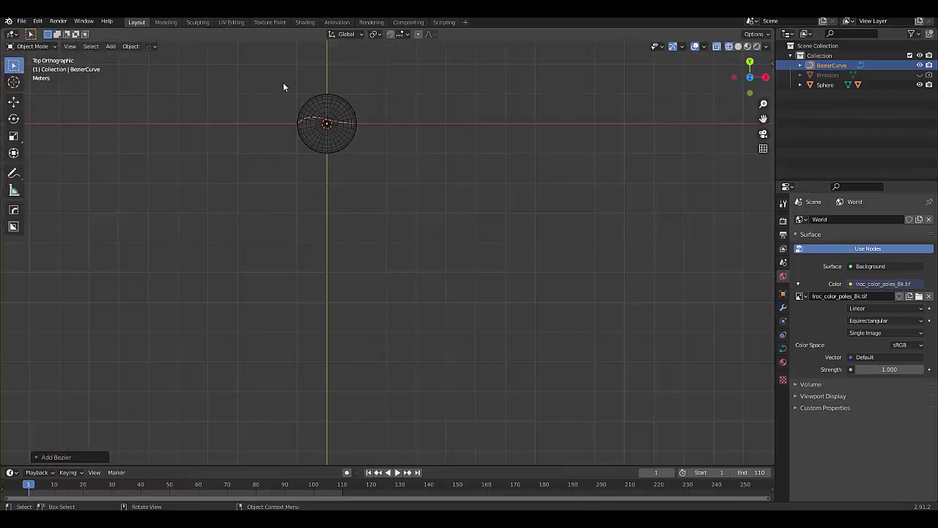
Step: Move the curve 1 m along X so it starts at the sphere's centre
{"action": "scroll", "coordinate": [315, 101], "scroll_direction": "up", "scroll_amount": 7}
{"action": "key", "text": "g"}
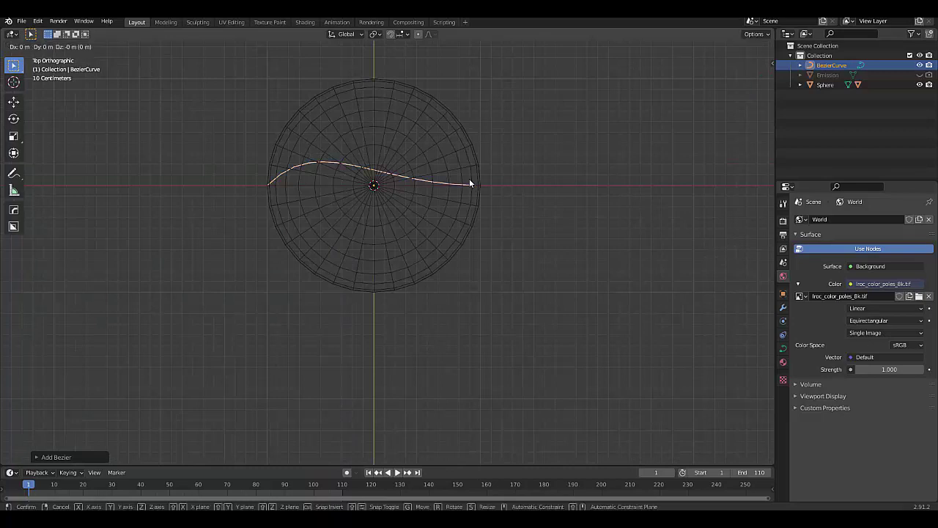
{"action": "key", "text": "x"}
{"action": "key", "text": "1"}
{"action": "key", "text": "Return"}
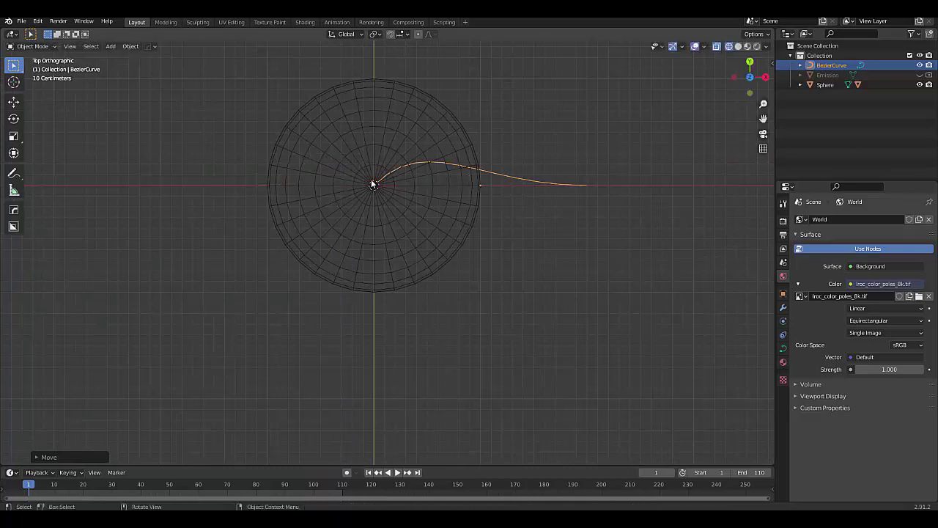
{"action": "scroll", "coordinate": [560, 226], "scroll_direction": "down", "scroll_amount": 3}
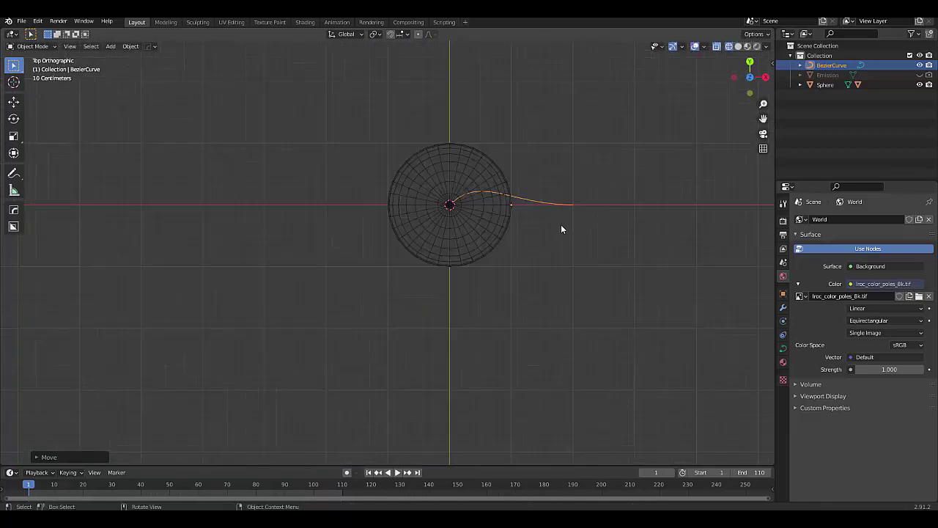
Step: Enter Edit Mode on the BezierCurve and extrude a first new point from its end
{"action": "key", "text": "ctrl+Tab"}
{"action": "left_click", "coordinate": [599, 189]}
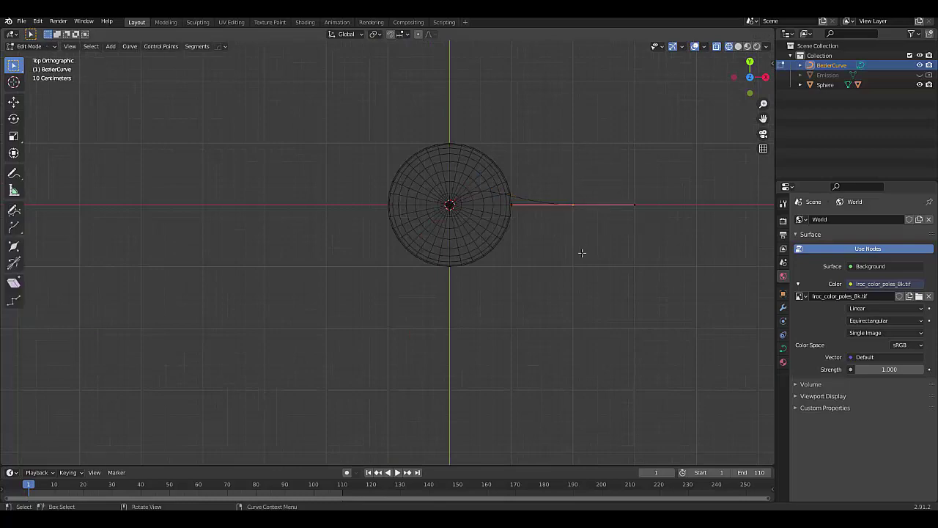
{"action": "scroll", "coordinate": [572, 220], "scroll_direction": "down", "scroll_amount": 3}
{"action": "middle_click_drag", "start_coordinate": [563, 197], "coordinate": [580, 164]}
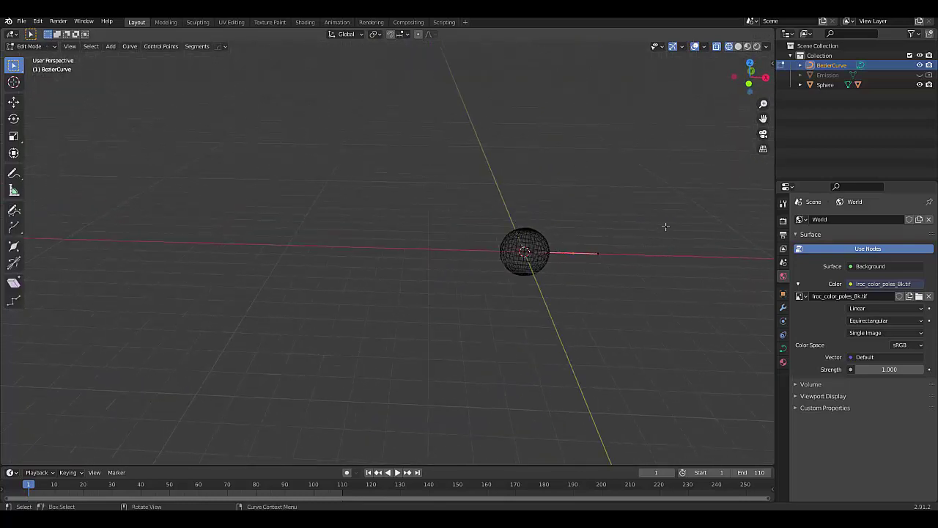
{"action": "key", "text": "e"}
{"action": "left_click", "coordinate": [694, 163]}
{"action": "middle_click_drag", "start_coordinate": [693, 162], "coordinate": [703, 220]}
Step: Extrude two more curve points, rotating each end handle to bend the path
{"action": "key", "text": "e"}
{"action": "left_click", "coordinate": [598, 198]}
{"action": "key", "text": "r"}
{"action": "left_click", "coordinate": [530, 314]}
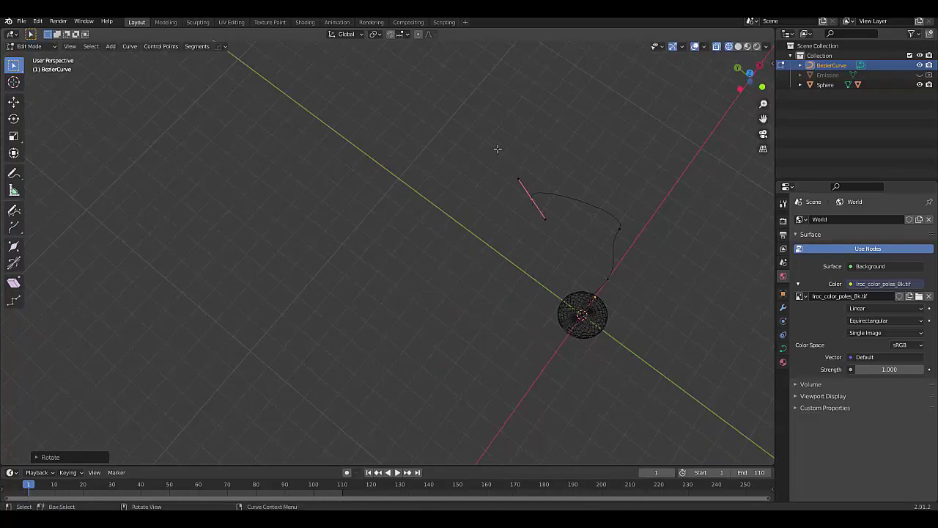
{"action": "key", "text": "e"}
{"action": "left_click", "coordinate": [565, 224]}
{"action": "key", "text": "r"}
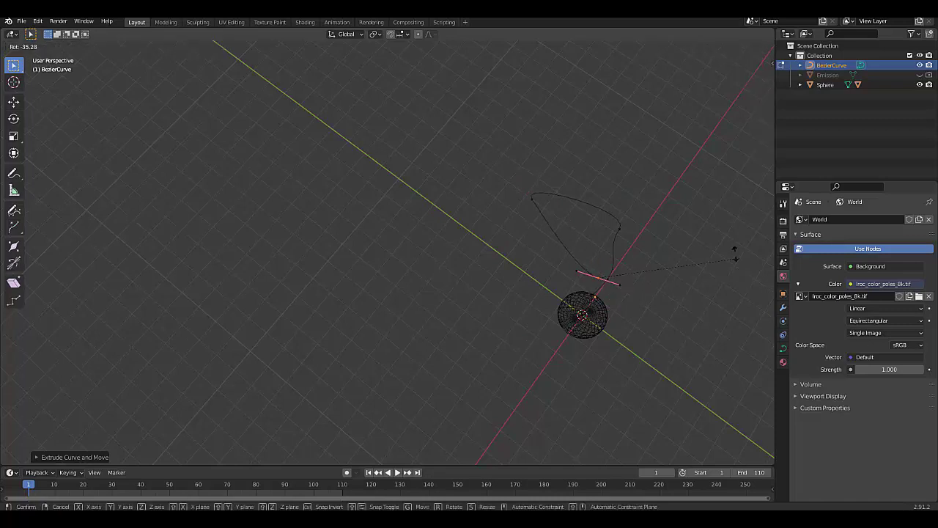
{"action": "left_click", "coordinate": [639, 164]}
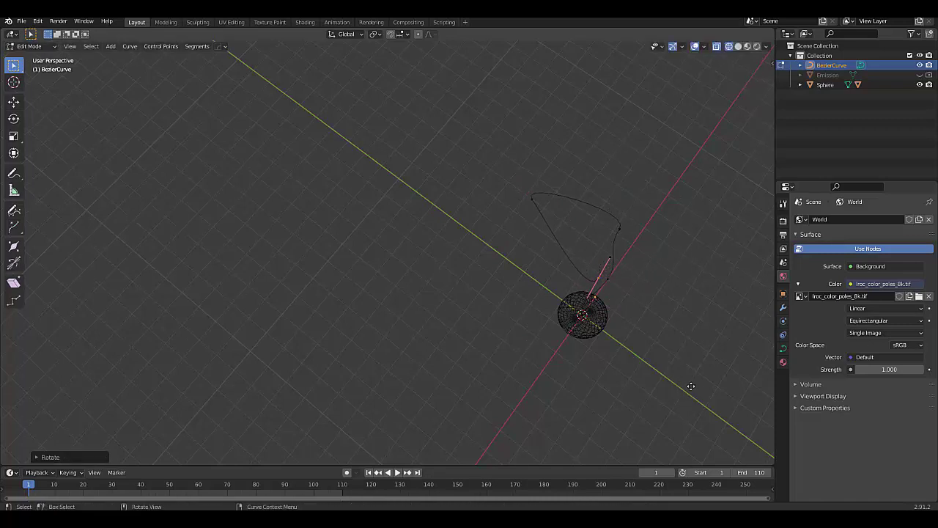
Step: Add further points with rotated handles so the path climbs into a loop above the sphere
{"action": "key", "text": "e"}
{"action": "left_click", "coordinate": [726, 320]}
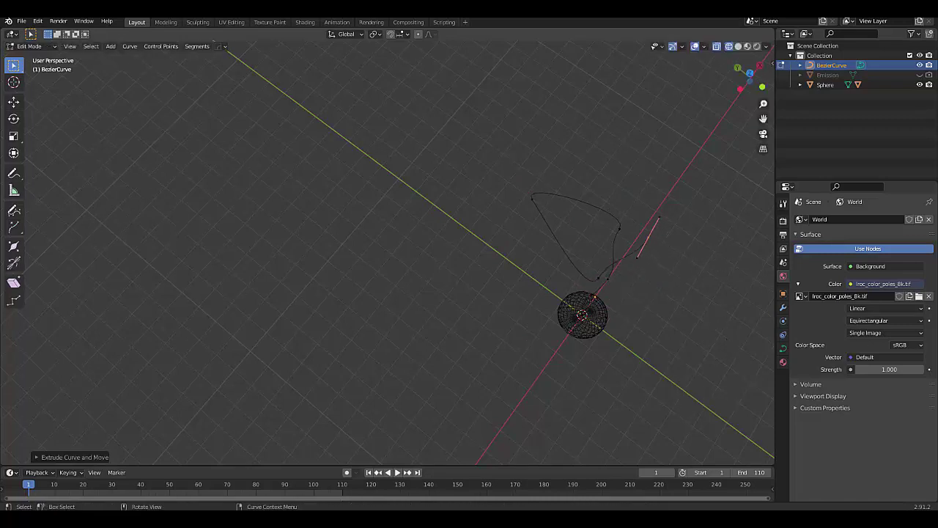
{"action": "key", "text": "r"}
{"action": "left_click", "coordinate": [663, 169]}
{"action": "middle_click_drag", "start_coordinate": [675, 178], "coordinate": [633, 262]}
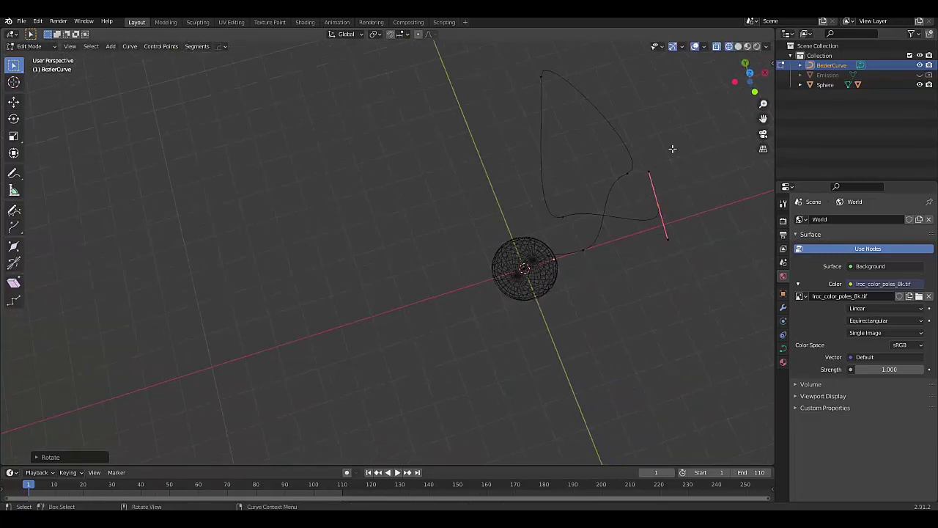
{"action": "key", "text": "g"}
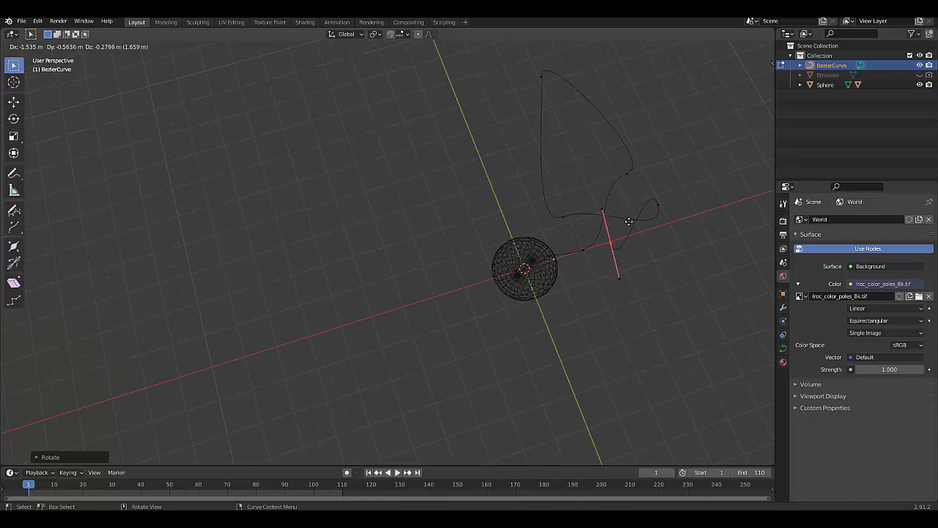
{"action": "left_click", "coordinate": [679, 304]}
{"action": "key", "text": "r"}
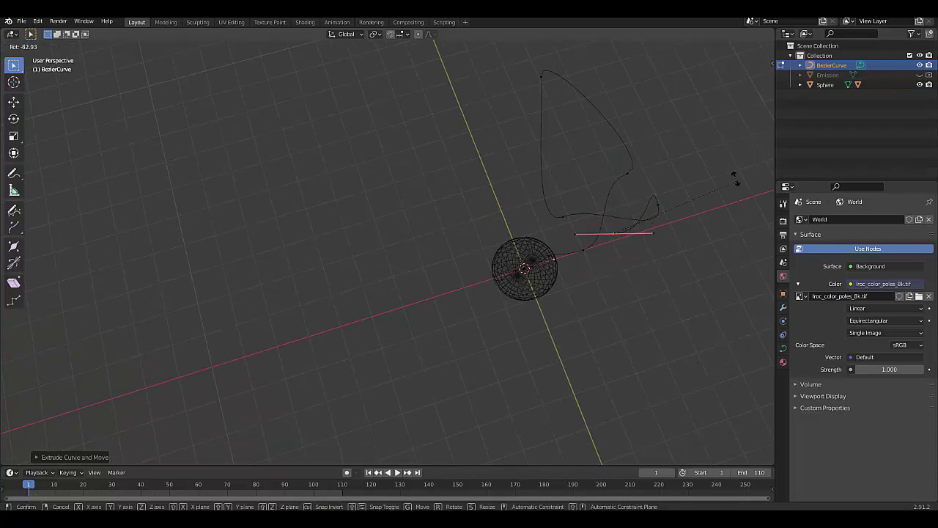
{"action": "left_click", "coordinate": [589, 231]}
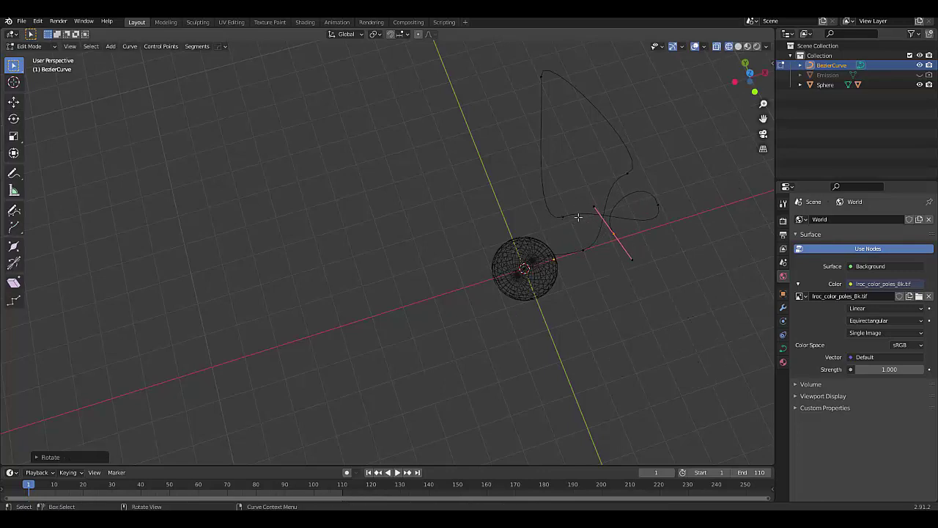
Step: Extrude a final point, reposition the end point and rotate its handle
{"action": "key", "text": "e"}
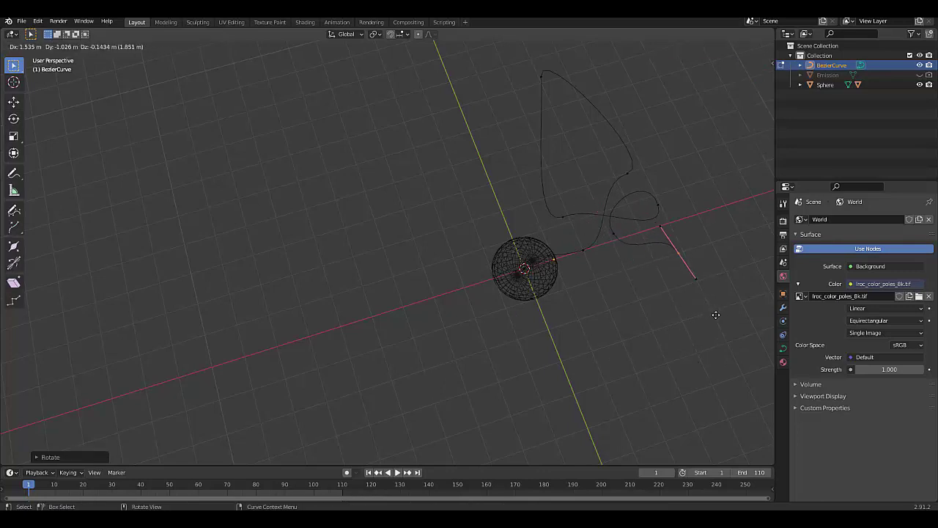
{"action": "left_click", "coordinate": [705, 308]}
{"action": "middle_click_drag", "start_coordinate": [699, 304], "coordinate": [709, 269]}
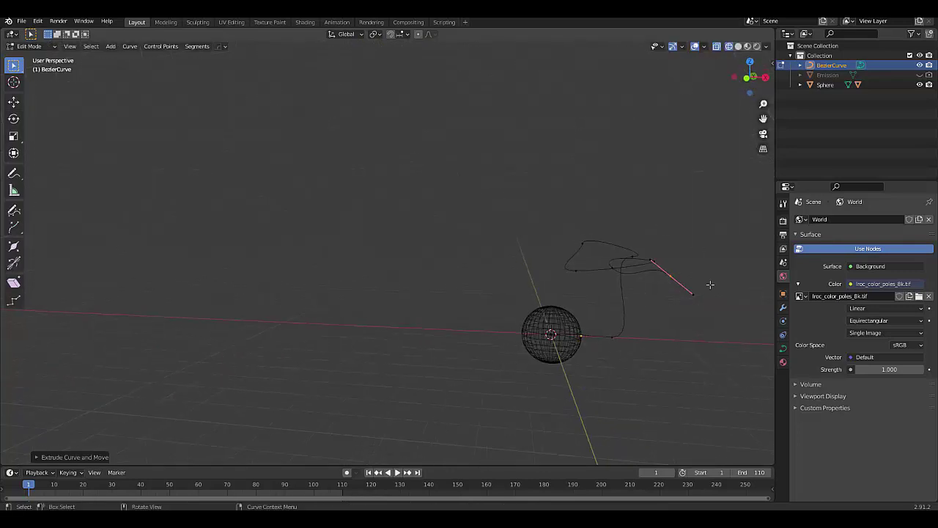
{"action": "key", "text": "g"}
{"action": "left_click", "coordinate": [694, 341]}
{"action": "key", "text": "r"}
{"action": "left_click", "coordinate": [720, 253]}
{"action": "mouse_move", "coordinate": [686, 303]}
{"action": "middle_mouse_down"}
{"action": "mouse_move", "coordinate": [682, 313]}
{"action": "mouse_move", "coordinate": [699, 336]}
{"action": "mouse_move", "coordinate": [687, 304]}
{"action": "mouse_move", "coordinate": [680, 320]}
{"action": "middle_mouse_up"}
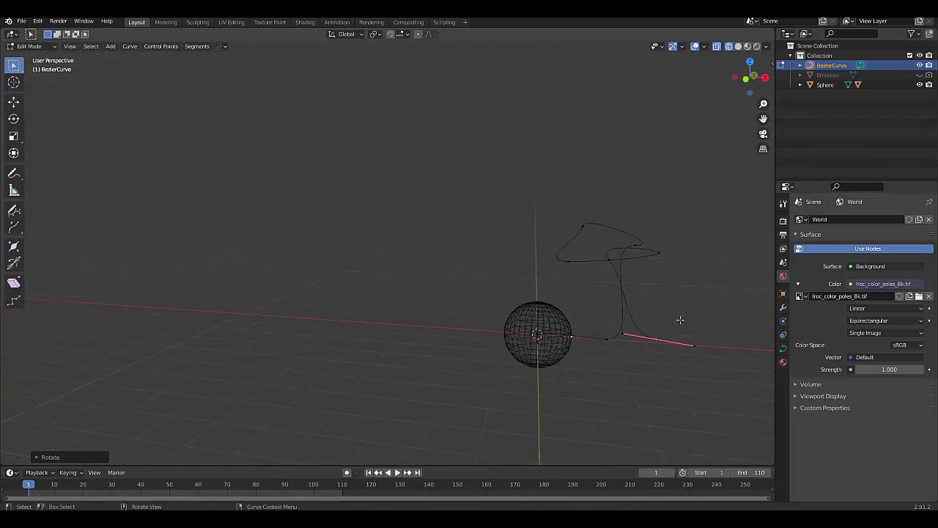
Step: Return the curve to Object Mode and bring up the Ctrl+A apply-transforms menu
{"action": "left_click", "coordinate": [616, 329]}
{"action": "middle_click_drag", "start_coordinate": [614, 339], "coordinate": [674, 307]}
{"action": "key", "text": "ctrl+a"}
Step: Apply all transforms to the curve and scale it up about 3.6 times
{"action": "left_click", "coordinate": [647, 358]}
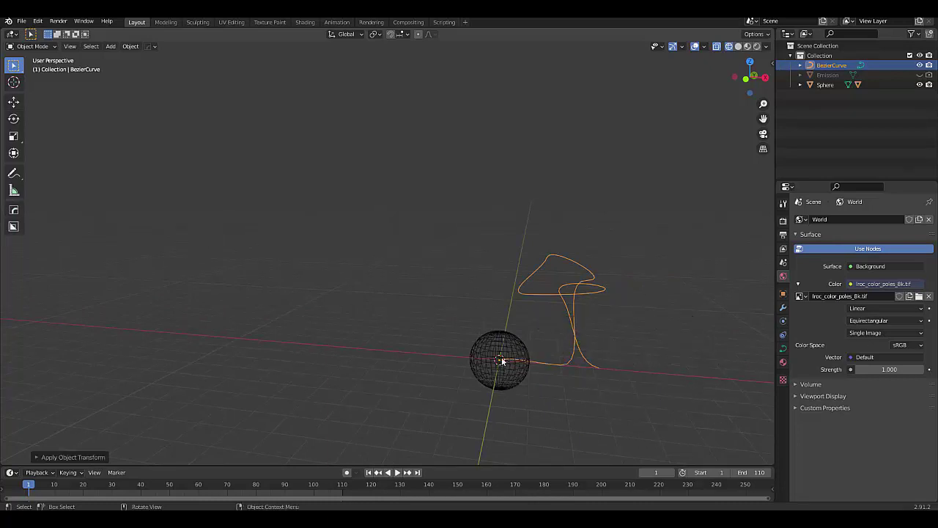
{"action": "key", "text": "s"}
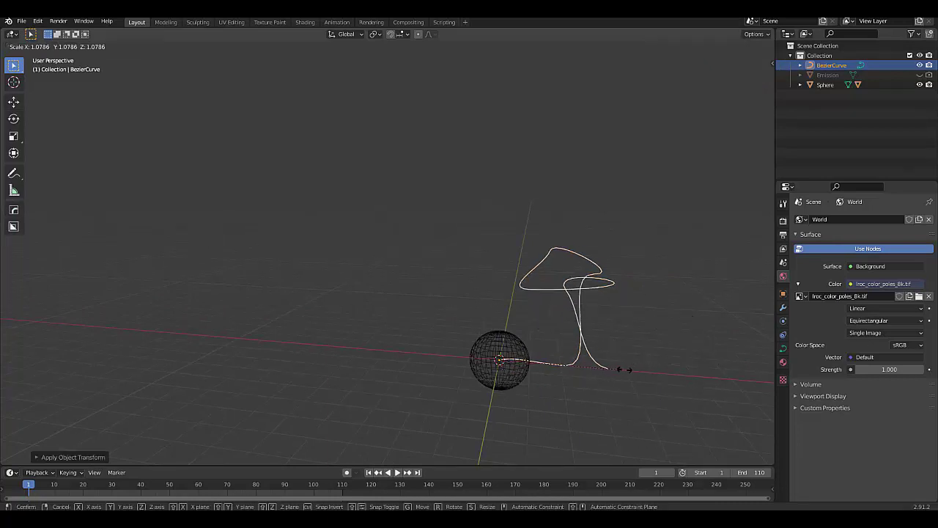
{"action": "left_click", "coordinate": [126, 348]}
{"action": "middle_click_drag", "start_coordinate": [126, 348], "coordinate": [283, 360]}
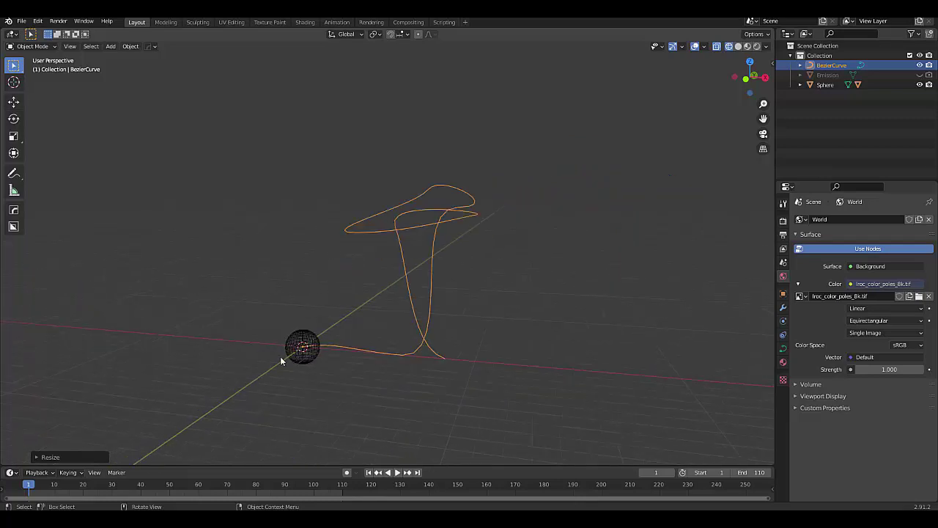
Step: Select the Sphere in the outliner, briefly expanding and collapsing its children
{"action": "left_click", "coordinate": [824, 85]}
{"action": "left_click", "coordinate": [800, 85]}
{"action": "left_click", "coordinate": [800, 85]}
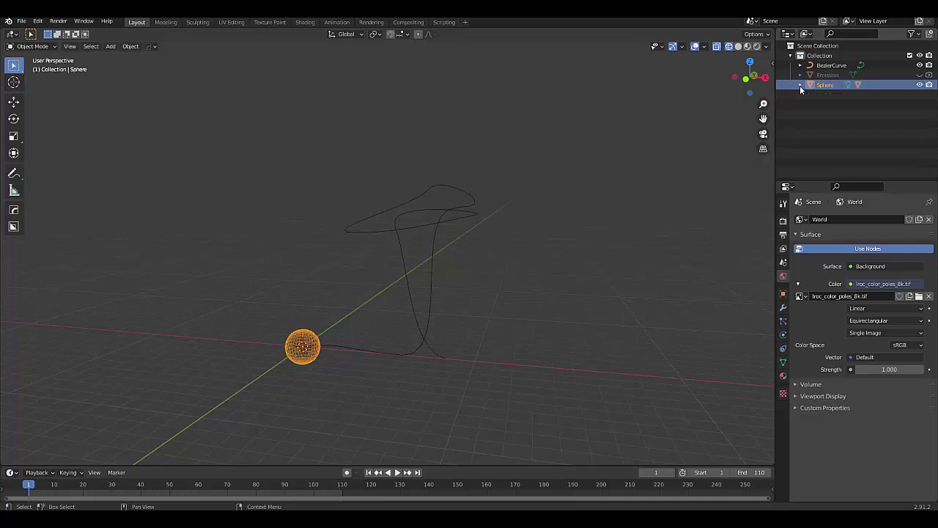
Step: Give the Sphere a Follow Path constraint on BezierCurve with Follow Curve and Animate Path, then play it
{"action": "left_click", "coordinate": [782, 349]}
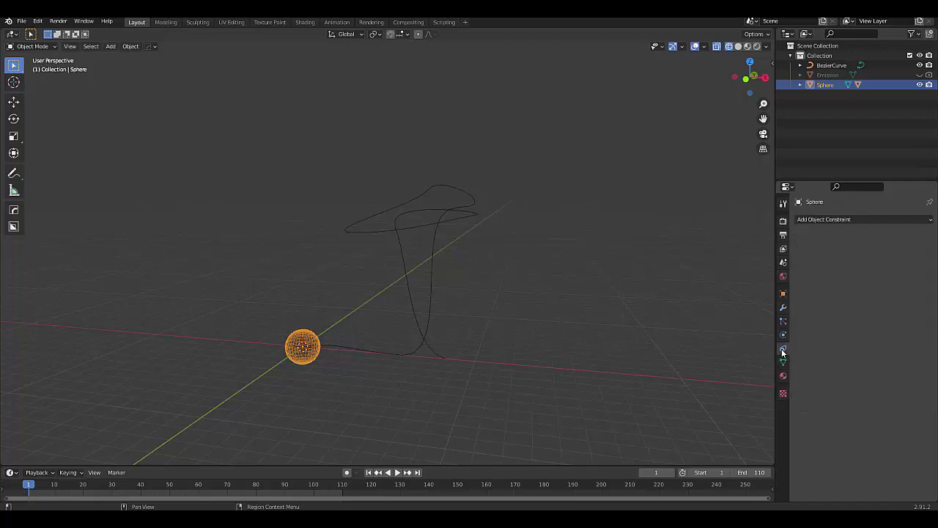
{"action": "left_click", "coordinate": [859, 218]}
{"action": "left_click", "coordinate": [911, 291]}
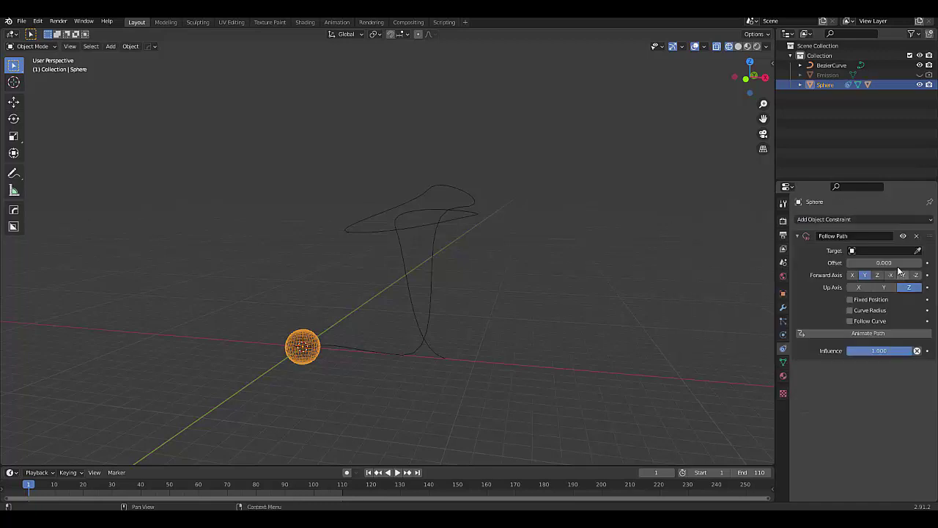
{"action": "left_click", "coordinate": [882, 249]}
{"action": "left_click", "coordinate": [868, 264]}
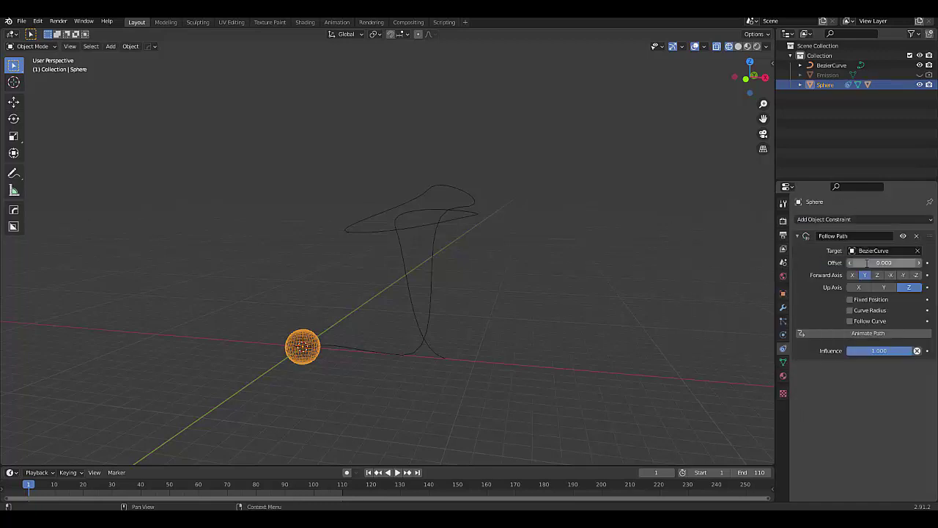
{"action": "left_click", "coordinate": [850, 320]}
{"action": "left_click", "coordinate": [846, 334]}
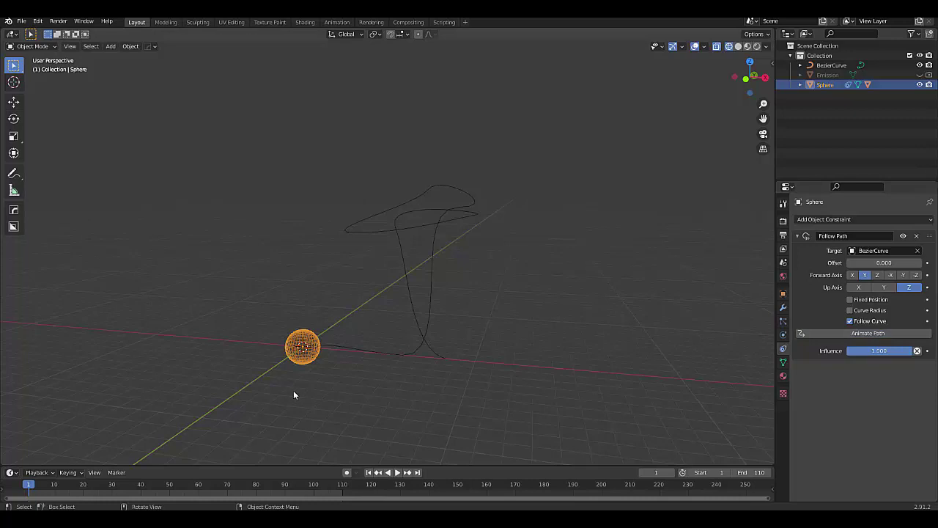
{"action": "key", "text": "space"}
{"action": "key", "text": "space"}
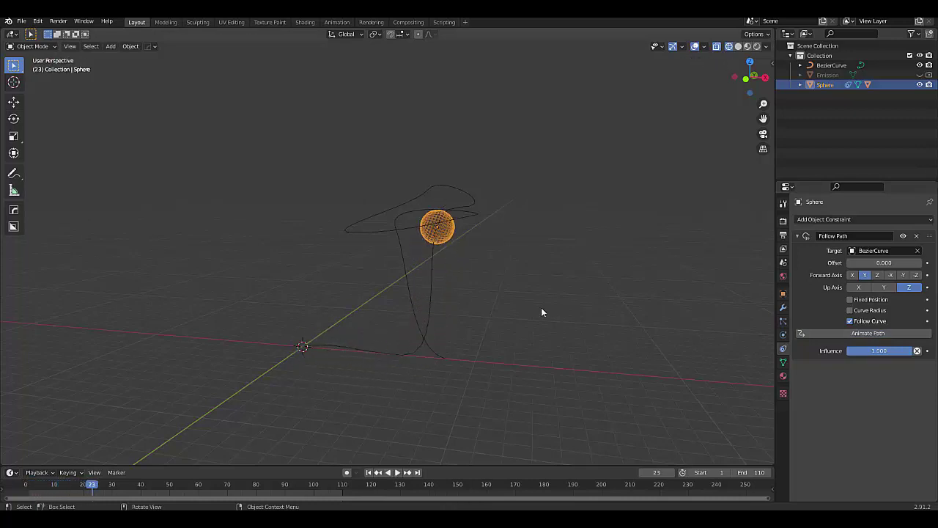
Step: Switch the viewport to Rendered shading and play the animation from frame 1
{"action": "left_click", "coordinate": [369, 472]}
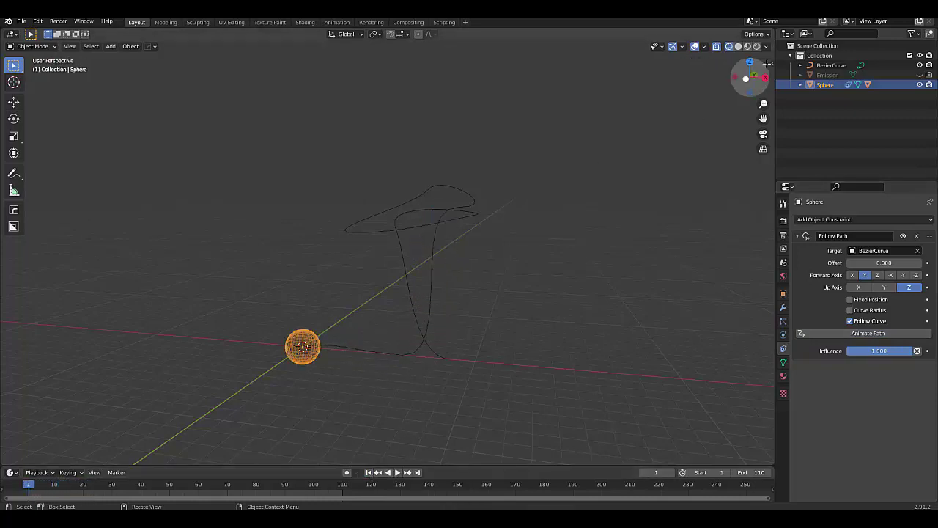
{"action": "left_click", "coordinate": [756, 47]}
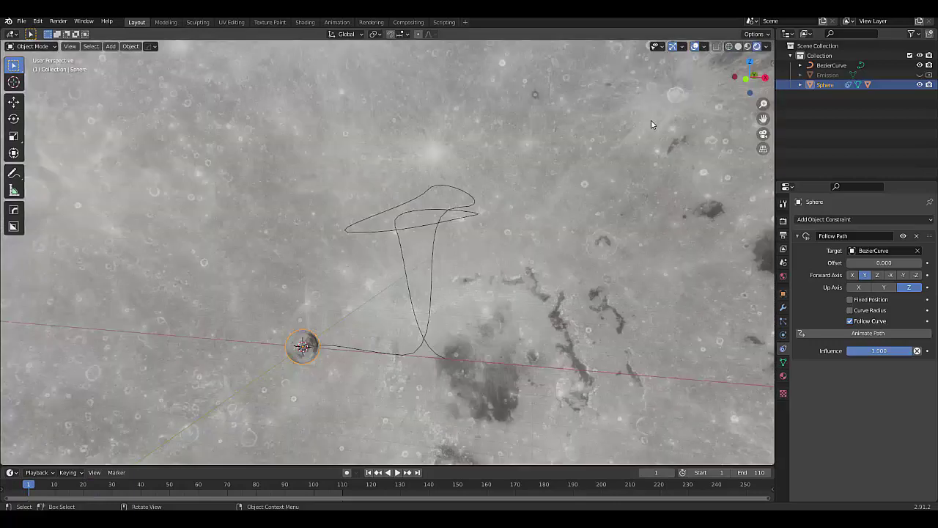
{"action": "scroll", "coordinate": [264, 305], "scroll_direction": "up", "scroll_amount": 4}
{"action": "key", "text": "space"}
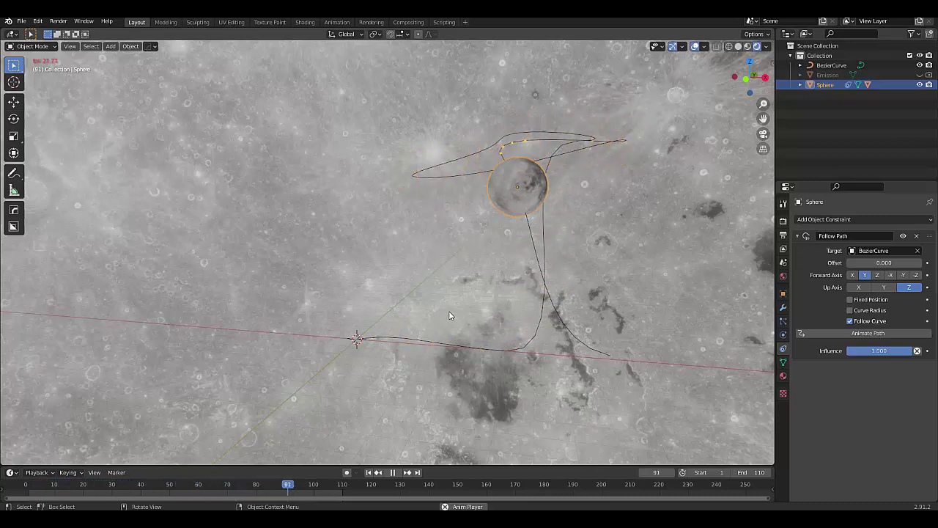
{"action": "key", "text": "space"}
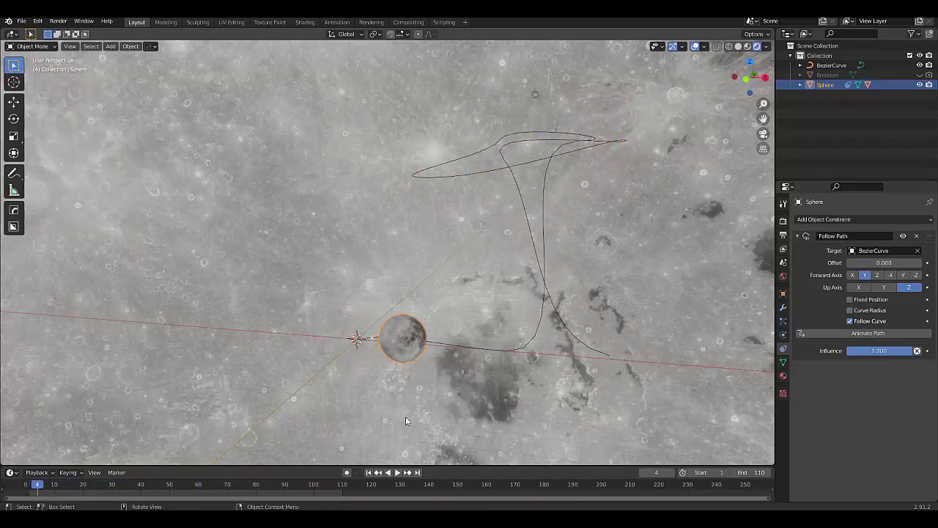
{"action": "key", "text": "shift+Left"}
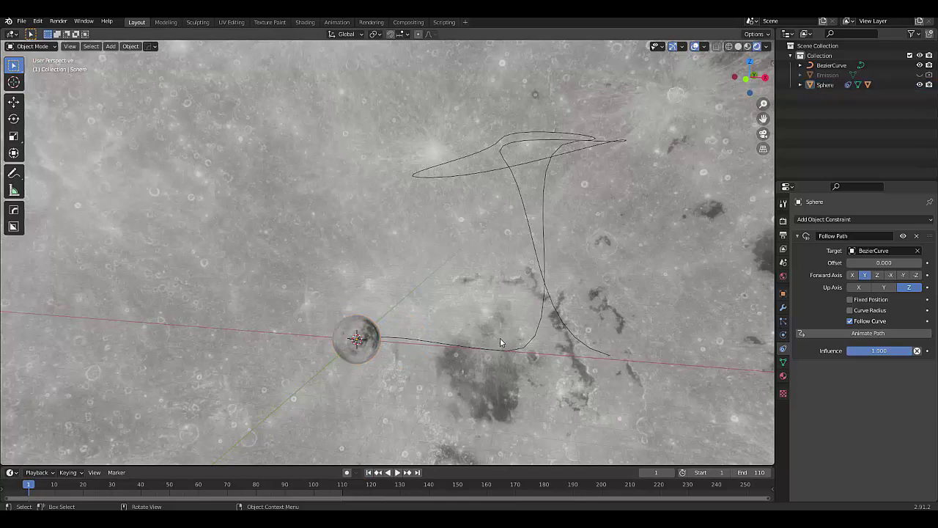
Step: Apply the BezierCurve's transforms and replay the animation, returning to frame 1
{"action": "left_click", "coordinate": [534, 264]}
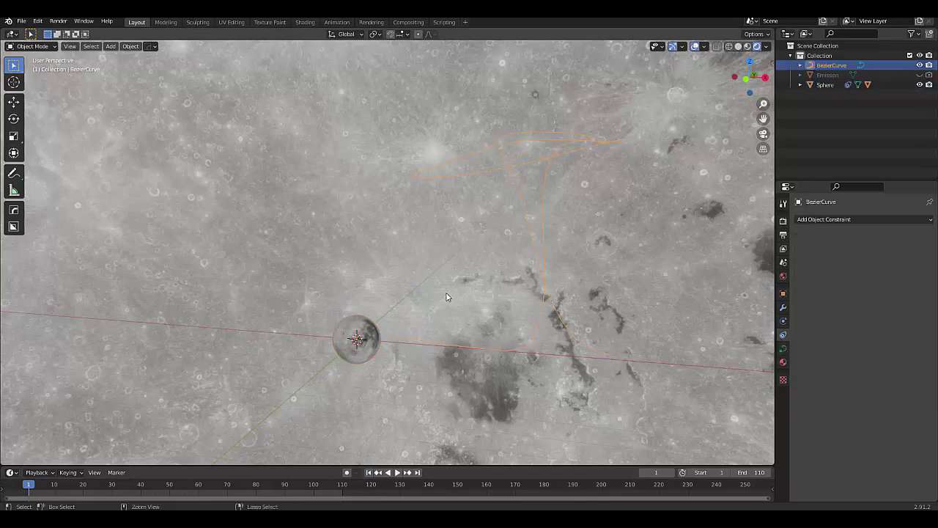
{"action": "key", "text": "ctrl+a"}
{"action": "left_click", "coordinate": [514, 298]}
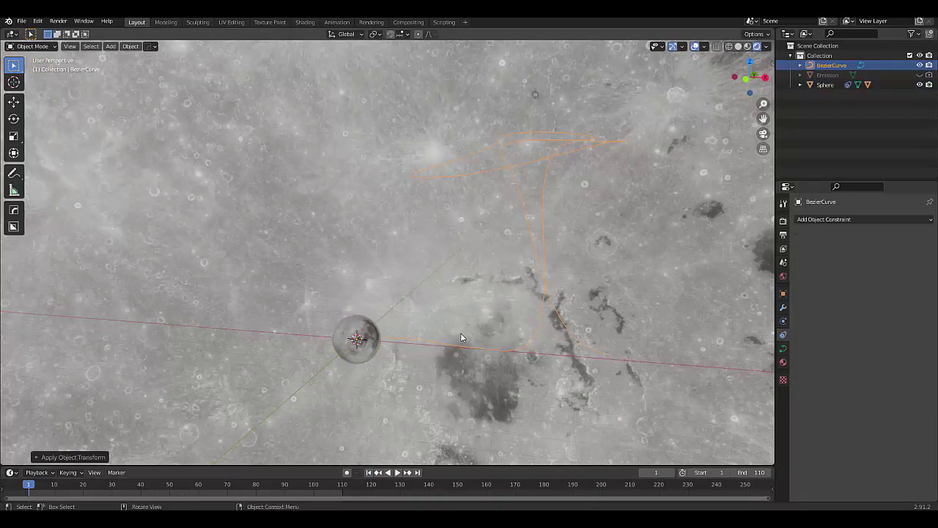
{"action": "key", "text": "space"}
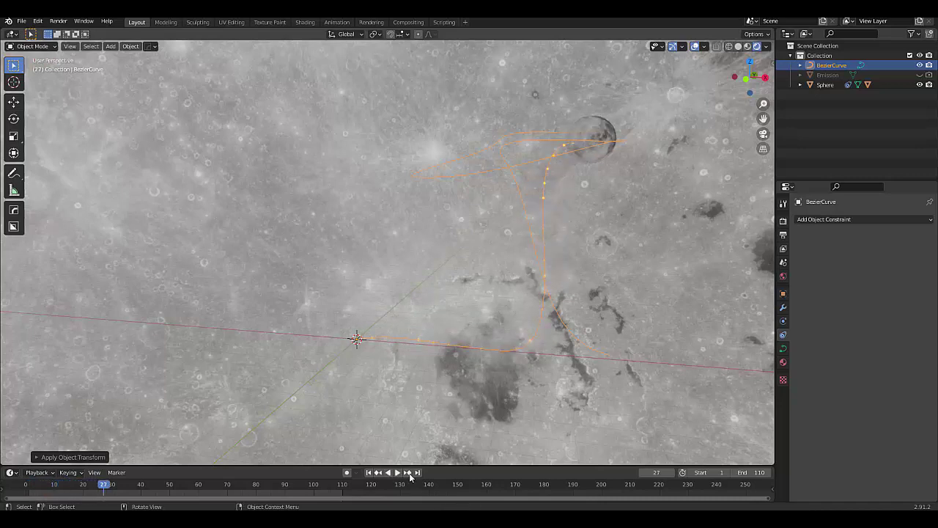
{"action": "left_click", "coordinate": [368, 473]}
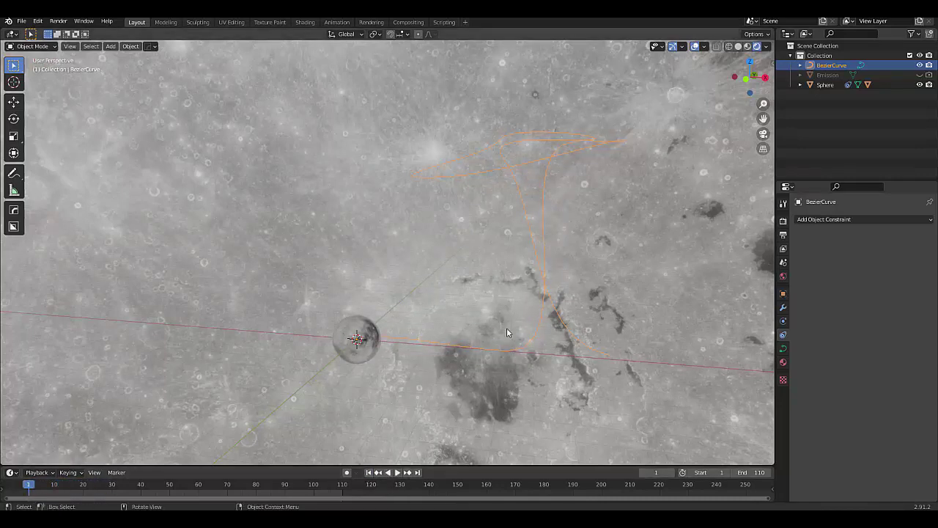
Step: Select the Sphere's particle emitter, set particle render scale to 1, and preview playback
{"action": "left_click", "coordinate": [801, 85]}
{"action": "left_click", "coordinate": [841, 114]}
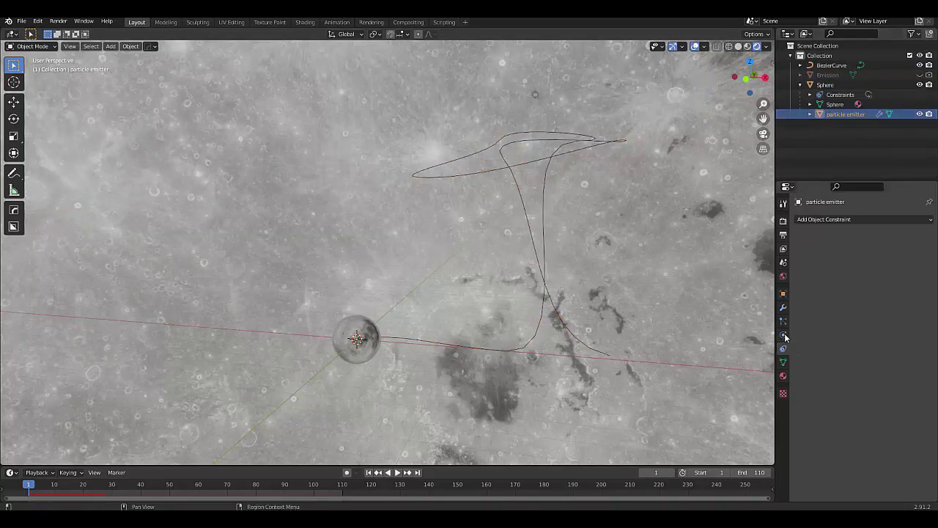
{"action": "left_click", "coordinate": [782, 321]}
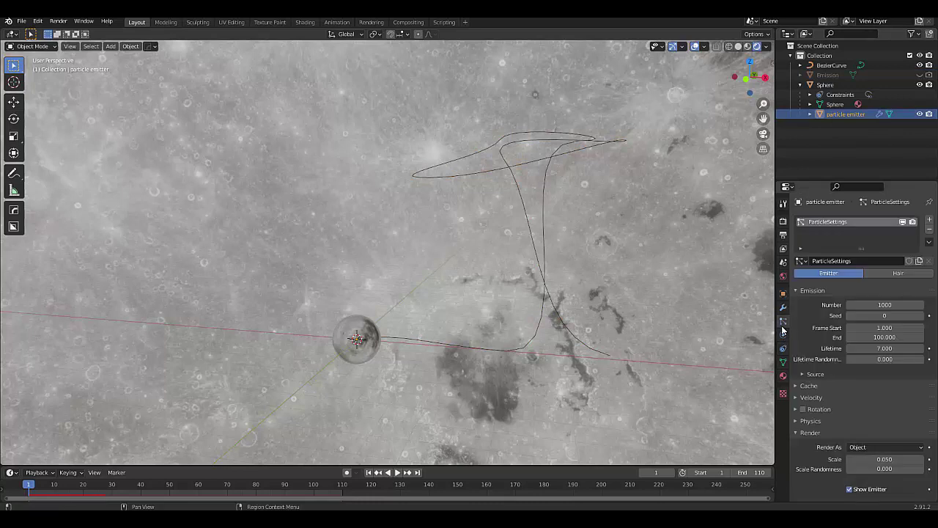
{"action": "scroll", "coordinate": [887, 345], "scroll_direction": "down", "scroll_amount": 6}
{"action": "left_click", "coordinate": [891, 342]}
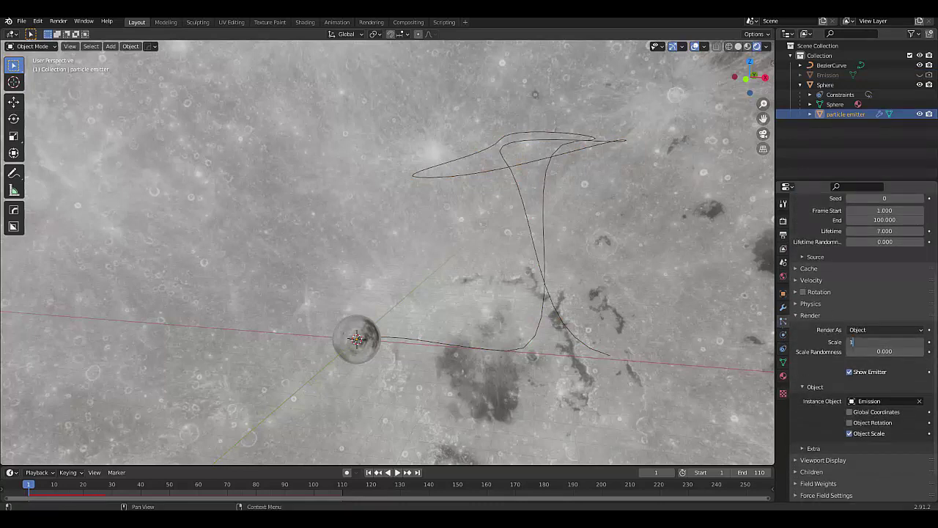
{"action": "type", "text": "1"}
{"action": "key", "text": "Return"}
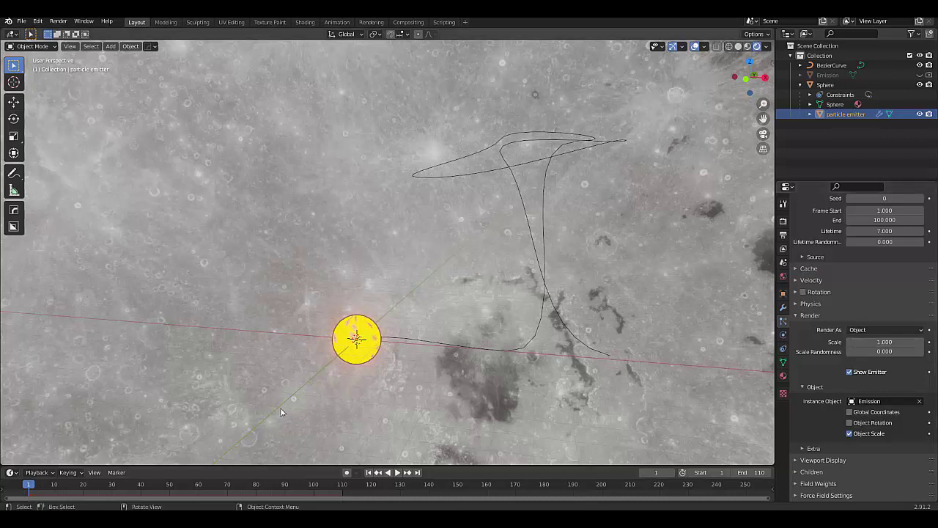
{"action": "key", "text": "space"}
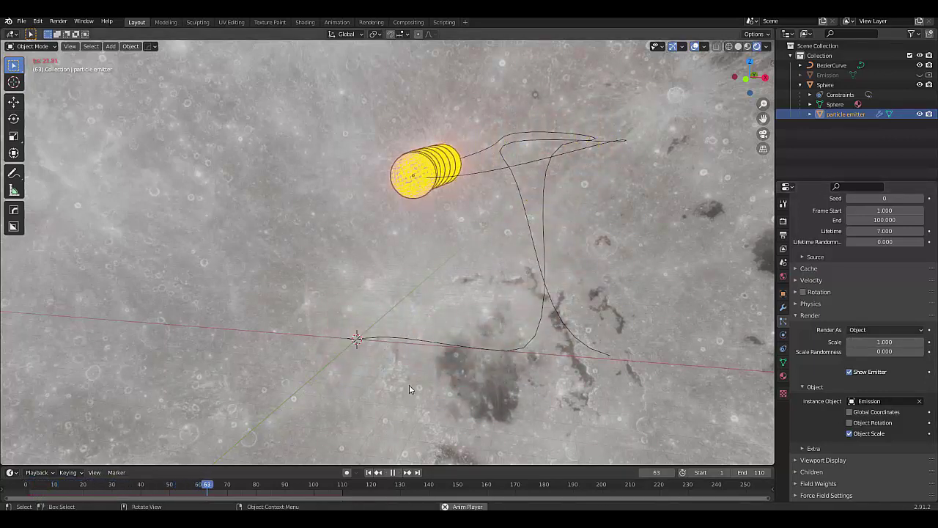
Step: Reduce the particle render scale to 0.9
{"action": "left_click", "coordinate": [897, 343]}
{"action": "type", "text": "0"}
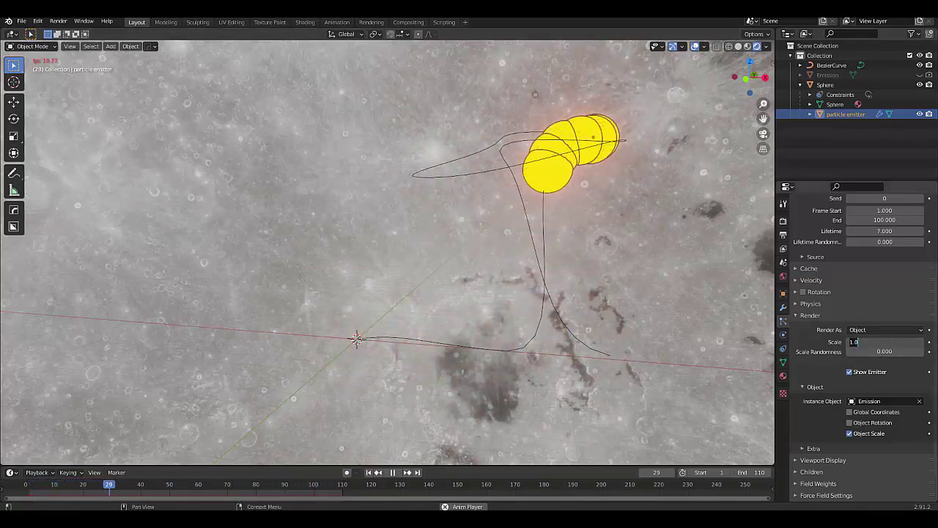
{"action": "type", "text": ".9"}
{"action": "key", "text": "Return"}
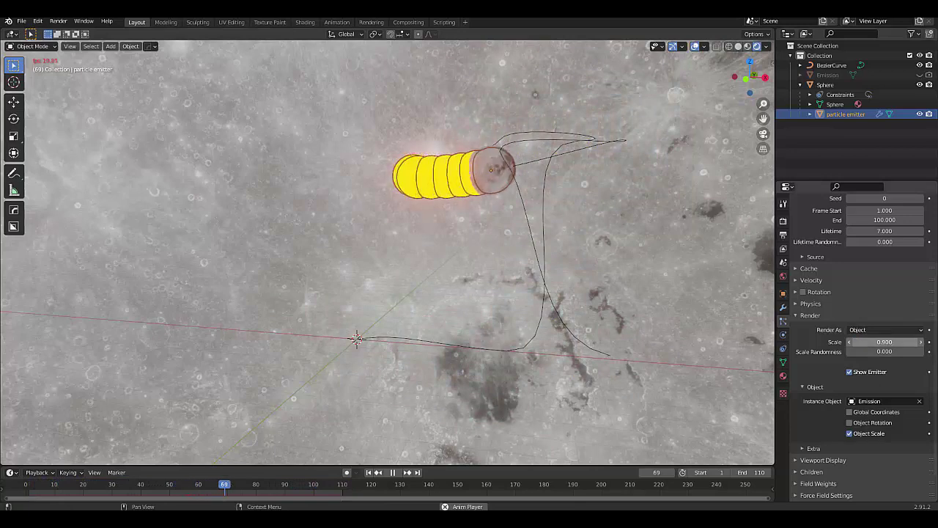
{"action": "left_click", "coordinate": [472, 411]}
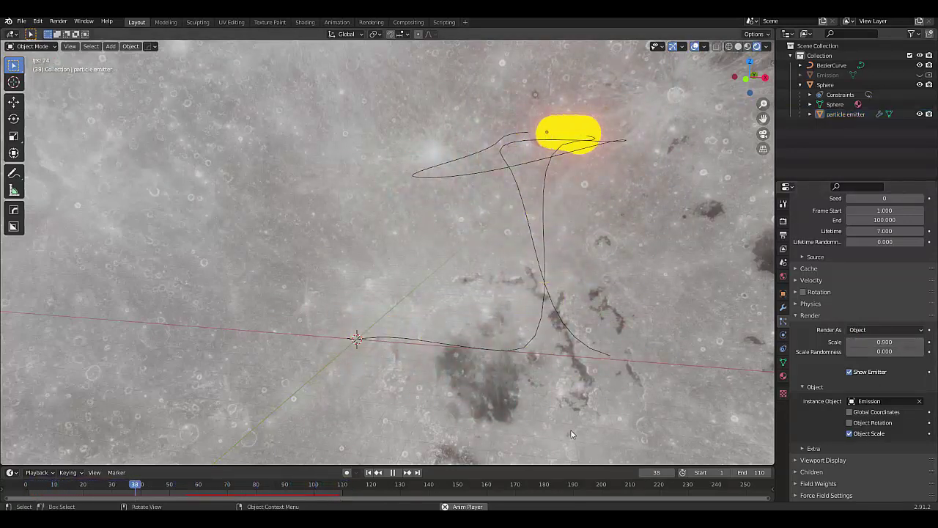
Step: Set the particle emission number to 5000, then raise it to 20000
{"action": "scroll", "coordinate": [853, 351], "scroll_direction": "up", "scroll_amount": 5}
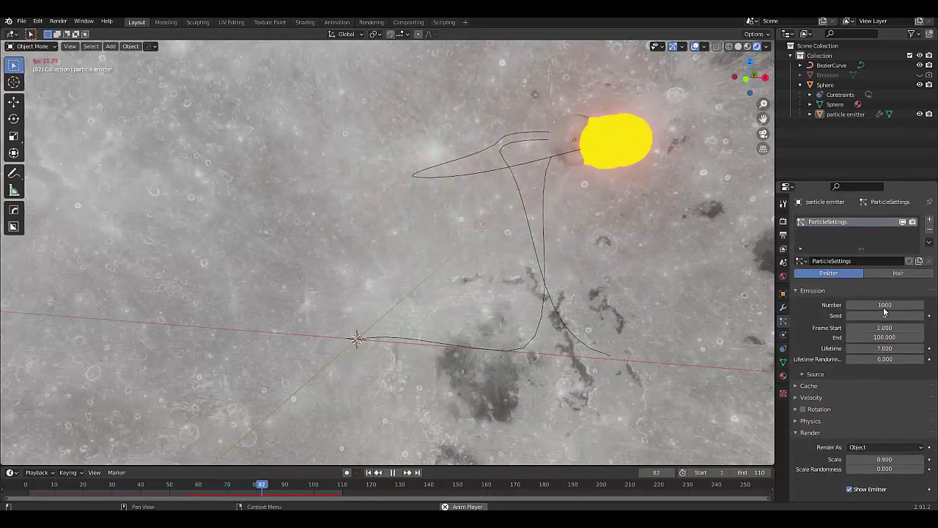
{"action": "left_click", "coordinate": [883, 305]}
{"action": "type", "text": "1000"}
{"action": "key", "text": "BackSpace"}
{"action": "key", "text": "BackSpace"}
{"action": "key", "text": "BackSpace"}
{"action": "key", "text": "BackSpace"}
{"action": "type", "text": "5000"}
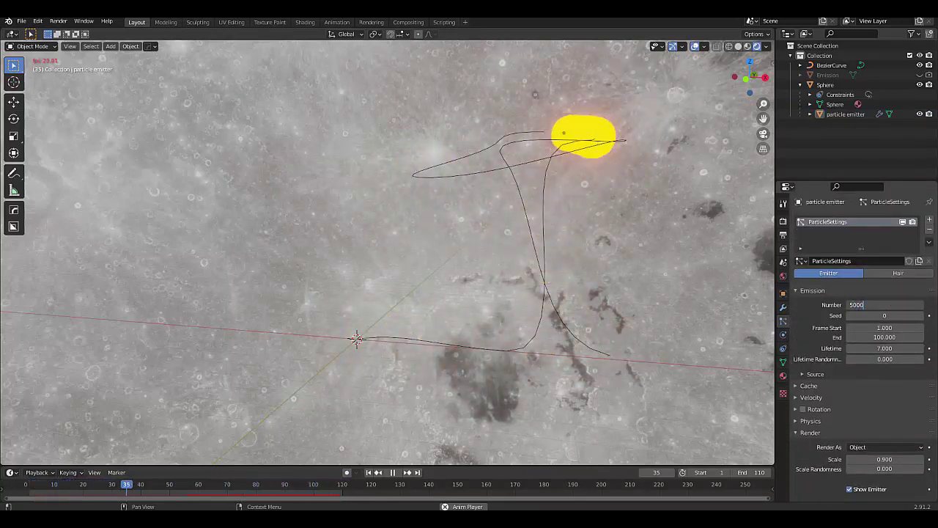
{"action": "key", "text": "Return"}
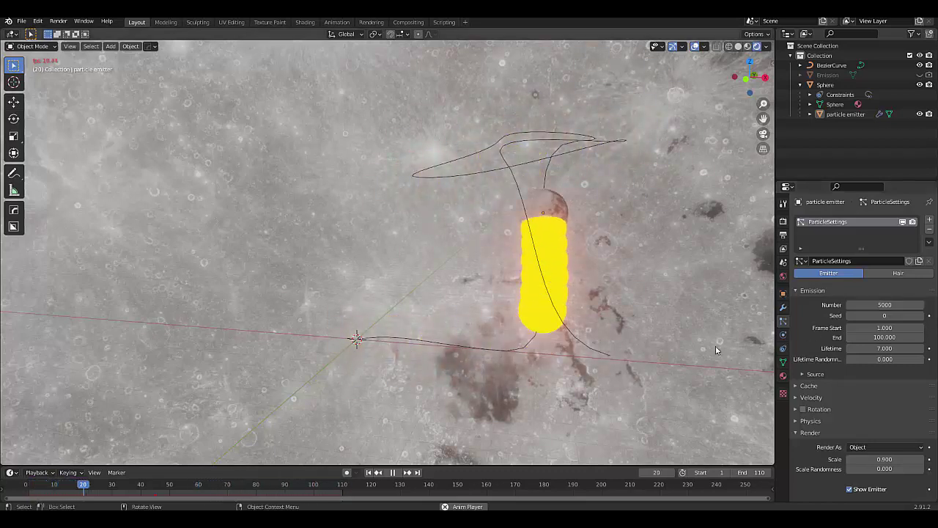
{"action": "left_click", "coordinate": [853, 304]}
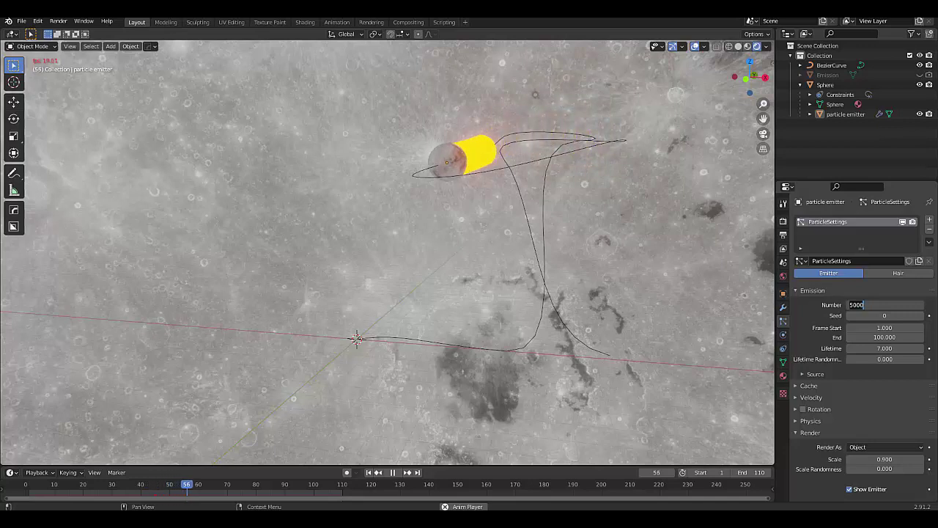
{"action": "type", "text": "20000"}
{"action": "key", "text": "Return"}
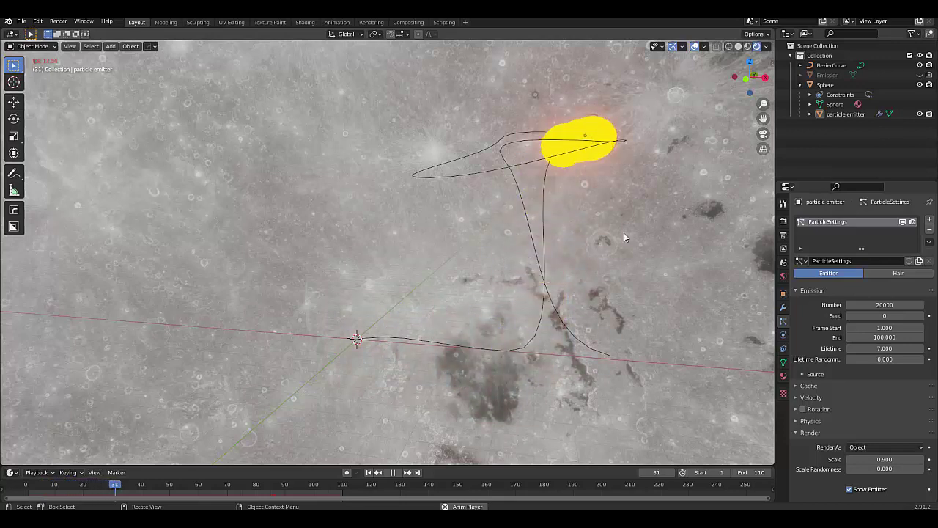
Step: Unhide the Emission object and change its emission colour from orange to yellow-green
{"action": "left_click", "coordinate": [782, 375]}
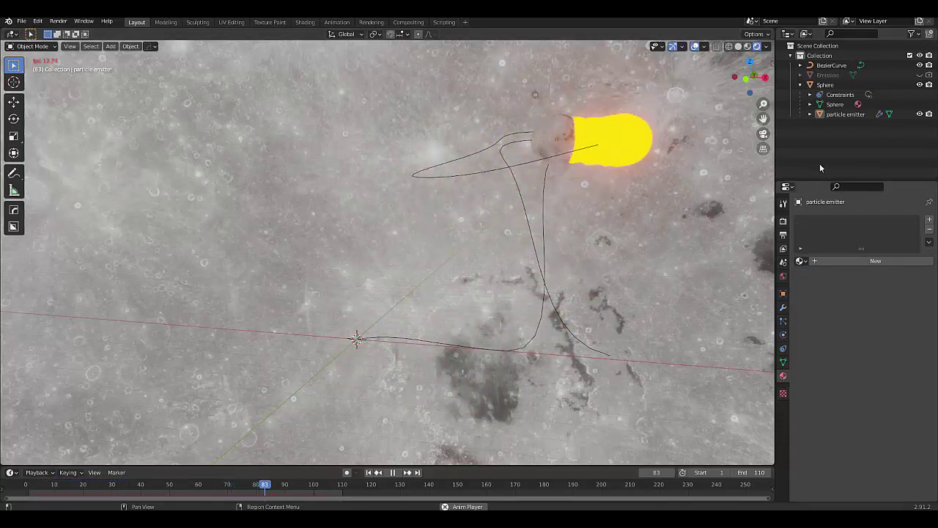
{"action": "left_click", "coordinate": [891, 75]}
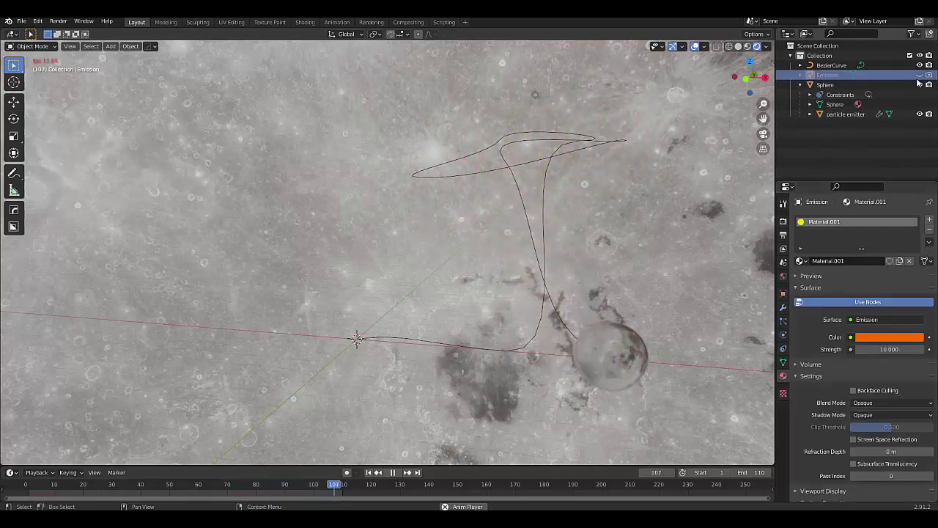
{"action": "left_click", "coordinate": [919, 75]}
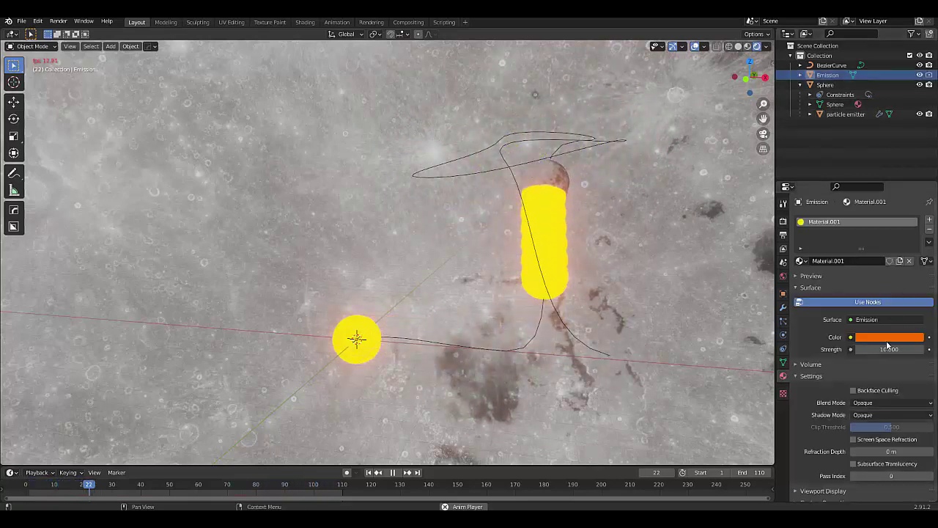
{"action": "left_click", "coordinate": [886, 337]}
{"action": "left_click", "coordinate": [839, 217]}
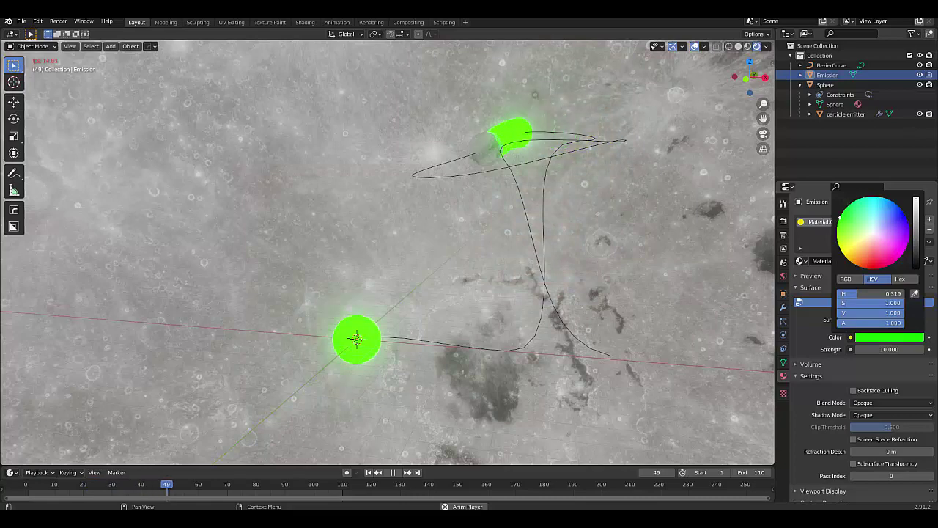
{"action": "left_click_drag", "start_coordinate": [840, 218], "coordinate": [838, 224]}
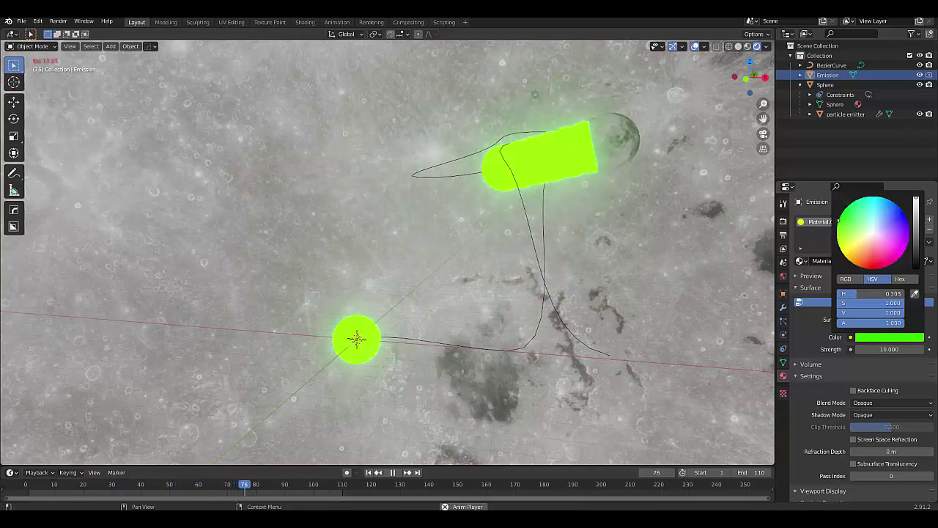
Step: Expand Eevee Bloom in Render Properties, hide the Emission object, and lower the bloom radius
{"action": "left_click", "coordinate": [782, 235]}
{"action": "left_click", "coordinate": [782, 222]}
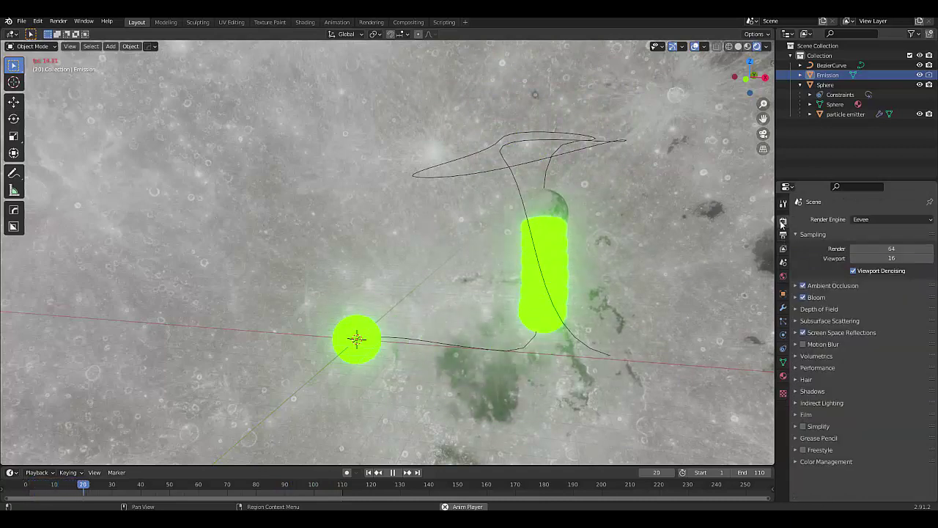
{"action": "left_click", "coordinate": [815, 297]}
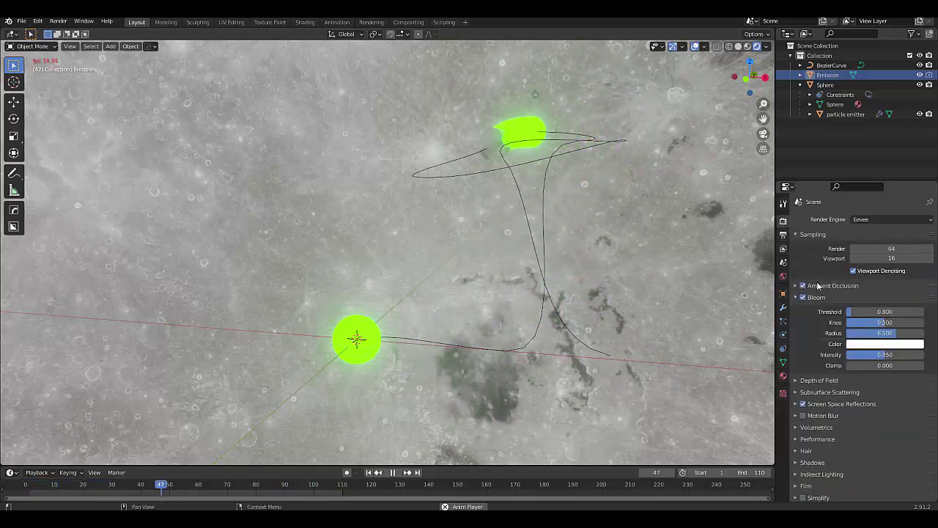
{"action": "left_click", "coordinate": [919, 75]}
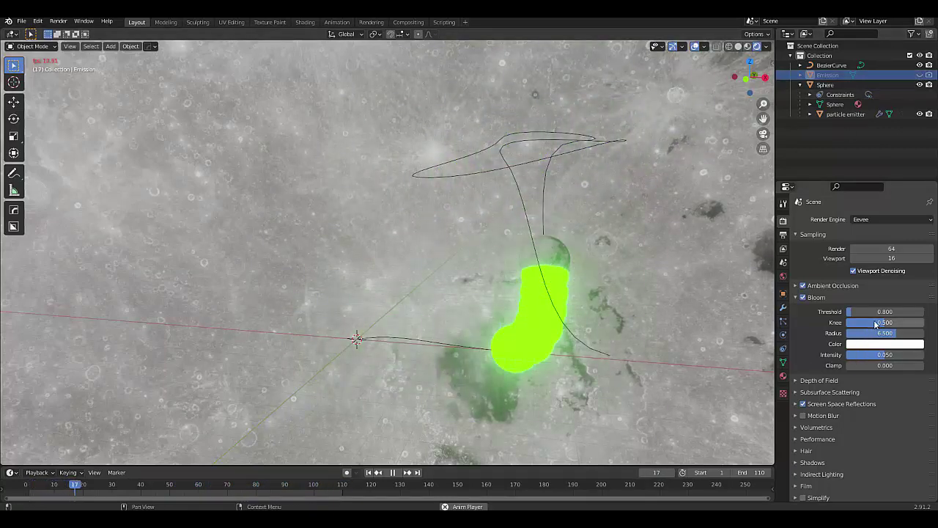
{"action": "left_click_drag", "start_coordinate": [877, 333], "coordinate": [849, 334]}
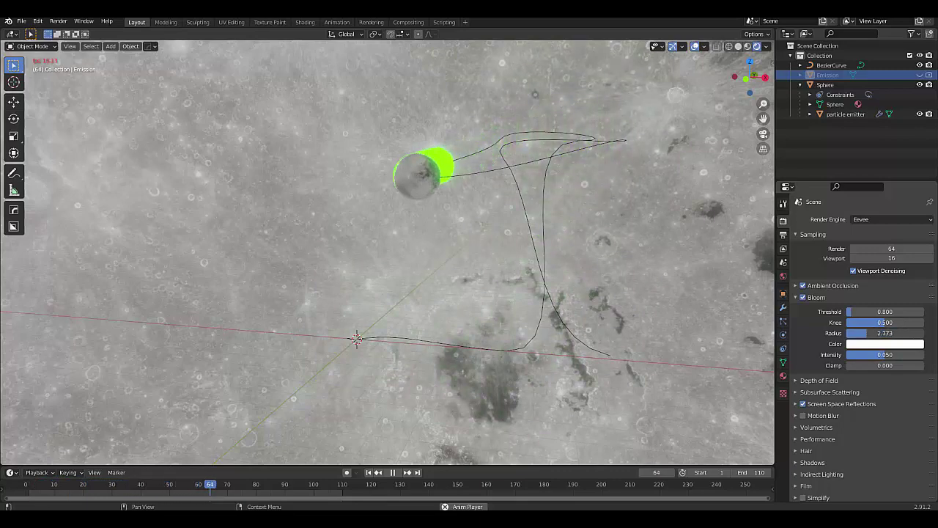
Step: Pause playback at frame 97 and set the bloom radius to about 5.32
{"action": "left_click", "coordinate": [393, 473]}
{"action": "scroll", "coordinate": [554, 269], "scroll_direction": "up", "scroll_amount": 6}
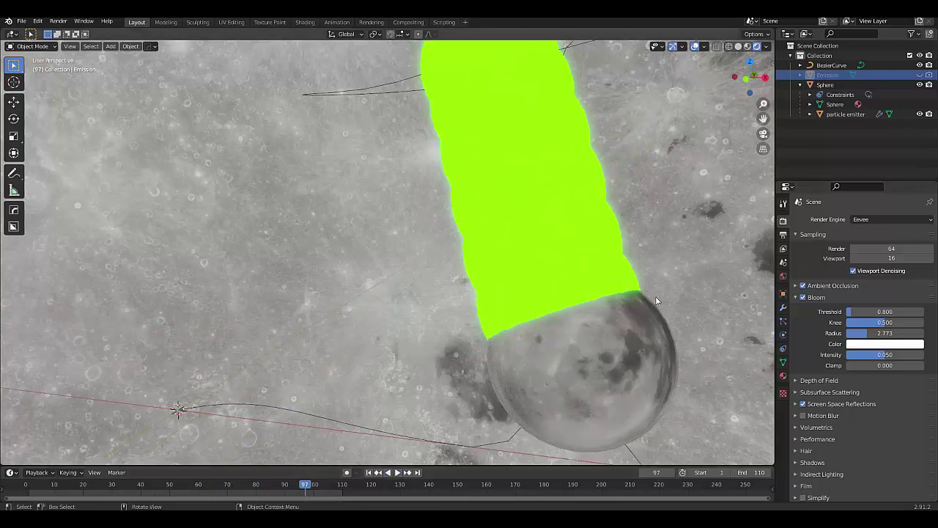
{"action": "scroll", "coordinate": [656, 301], "scroll_direction": "up", "scroll_amount": 1}
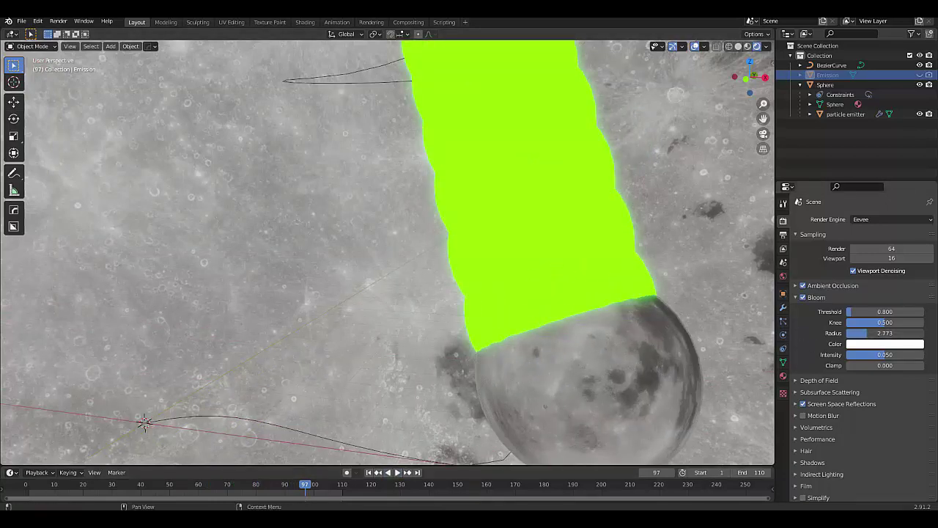
{"action": "mouse_move", "coordinate": [884, 332]}
{"action": "left_mouse_down"}
{"action": "mouse_move", "coordinate": [922, 332]}
{"action": "mouse_move", "coordinate": [887, 333]}
{"action": "left_mouse_up"}
{"action": "middle_click_drag", "start_coordinate": [693, 337], "coordinate": [736, 290]}
Step: Replace the world environment image with old_hall_8k.hdr from the Downloads folder
{"action": "left_click", "coordinate": [782, 275]}
{"action": "left_click", "coordinate": [928, 296]}
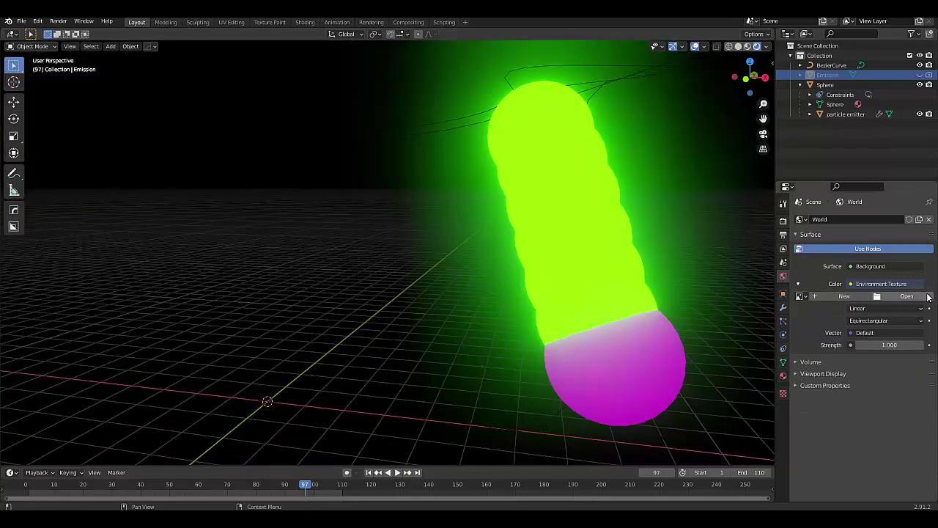
{"action": "left_click", "coordinate": [906, 296]}
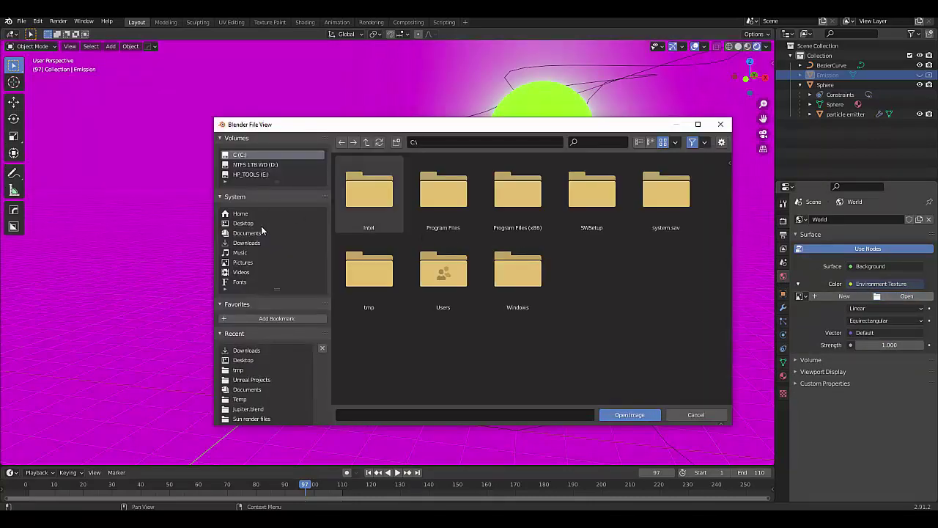
{"action": "left_click", "coordinate": [247, 243]}
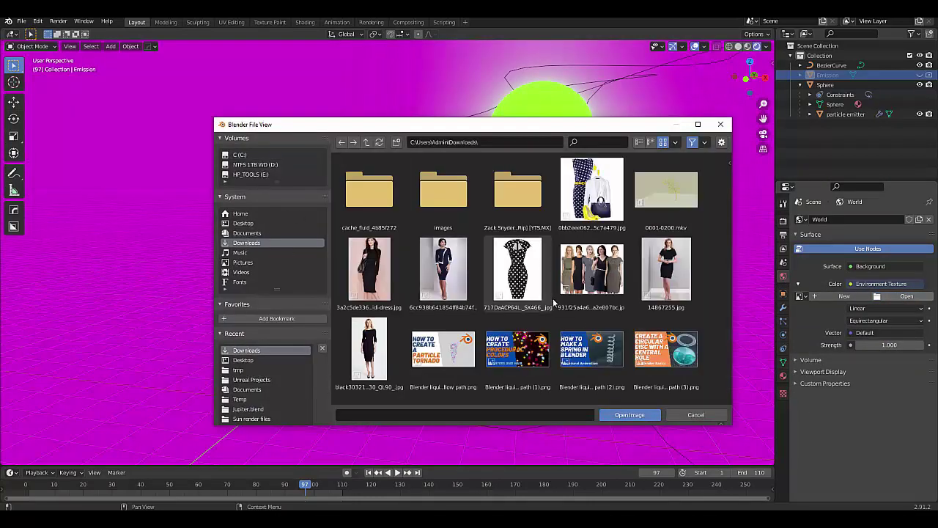
{"action": "left_click", "coordinate": [566, 276]}
{"action": "scroll", "coordinate": [568, 277], "scroll_direction": "down", "scroll_amount": 10}
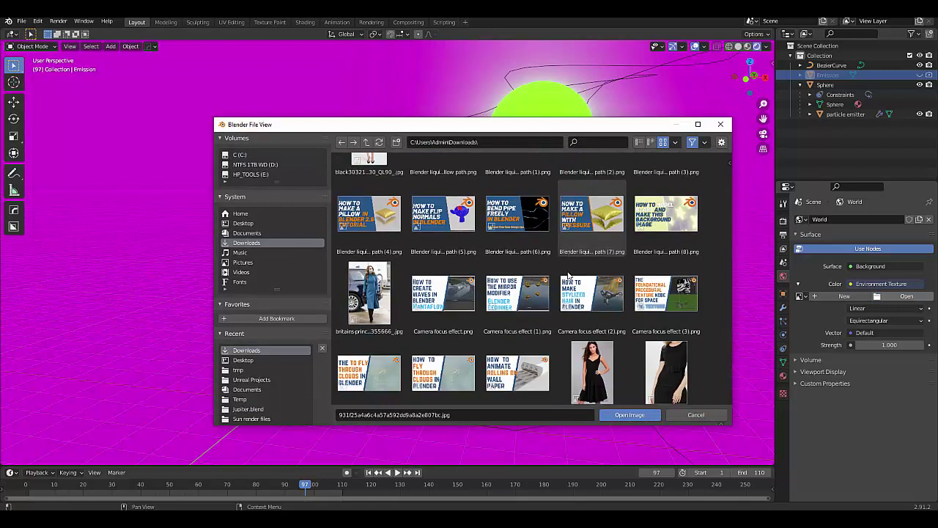
{"action": "scroll", "coordinate": [567, 276], "scroll_direction": "down", "scroll_amount": 6}
{"action": "scroll", "coordinate": [566, 275], "scroll_direction": "up", "scroll_amount": 3}
{"action": "left_click", "coordinate": [367, 222]}
{"action": "left_click", "coordinate": [648, 416]}
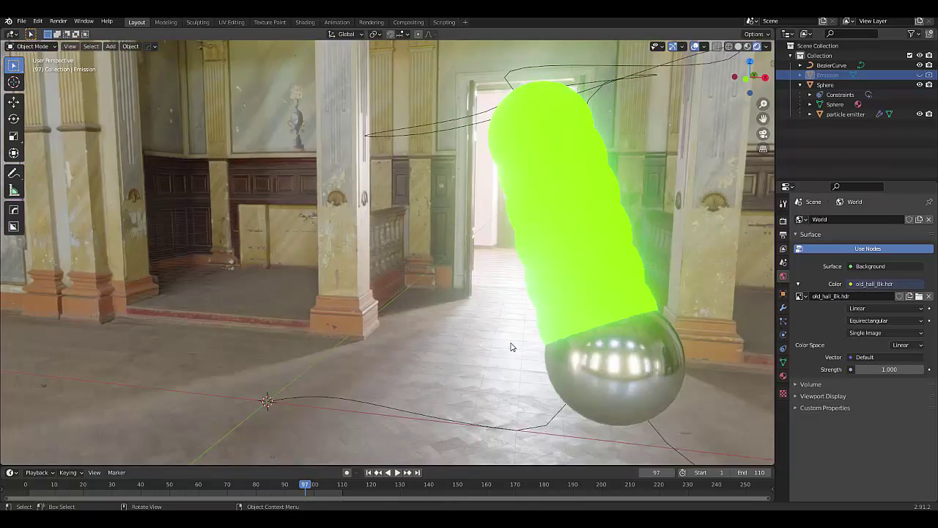
{"action": "scroll", "coordinate": [618, 294], "scroll_direction": "up", "scroll_amount": 2}
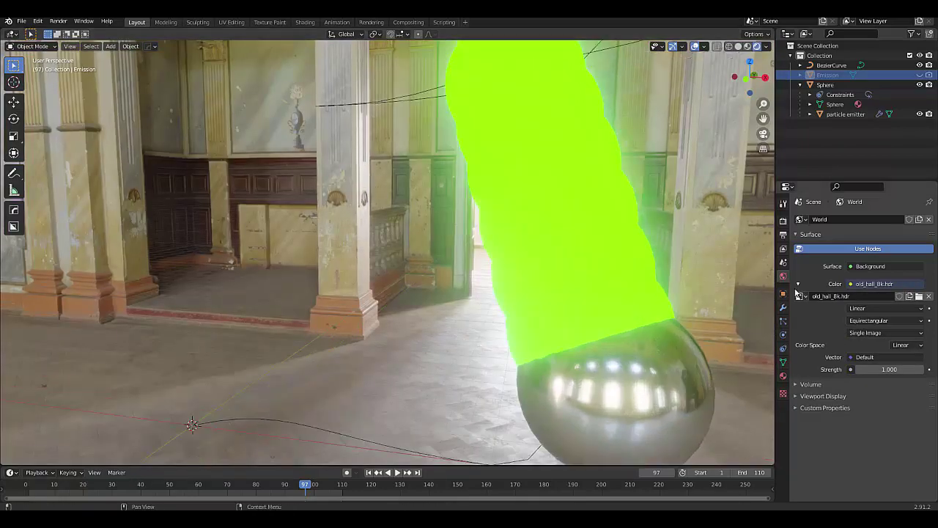
{"action": "middle_click_drag", "start_coordinate": [620, 291], "coordinate": [681, 313]}
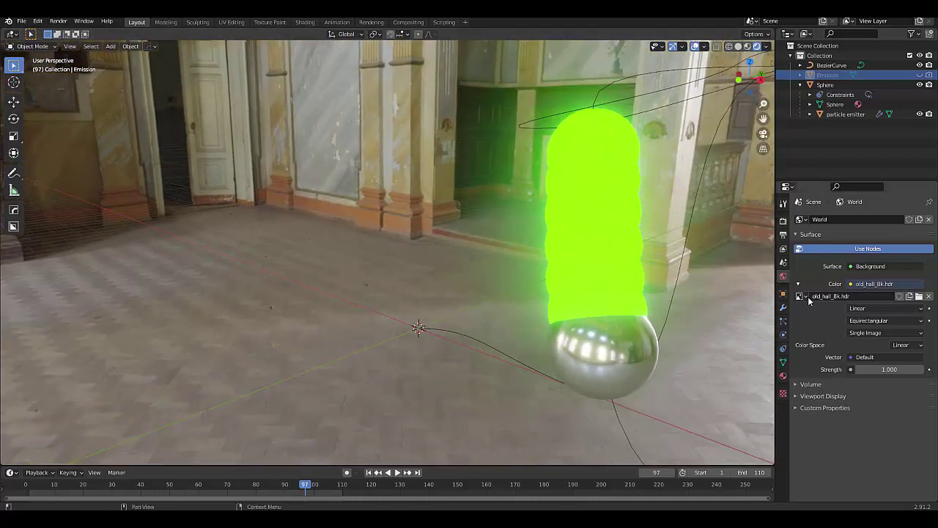
Step: Adjust the bloom radius and tint the bloom colour in the colour picker
{"action": "left_click", "coordinate": [783, 220]}
{"action": "left_click_drag", "start_coordinate": [882, 332], "coordinate": [850, 332]}
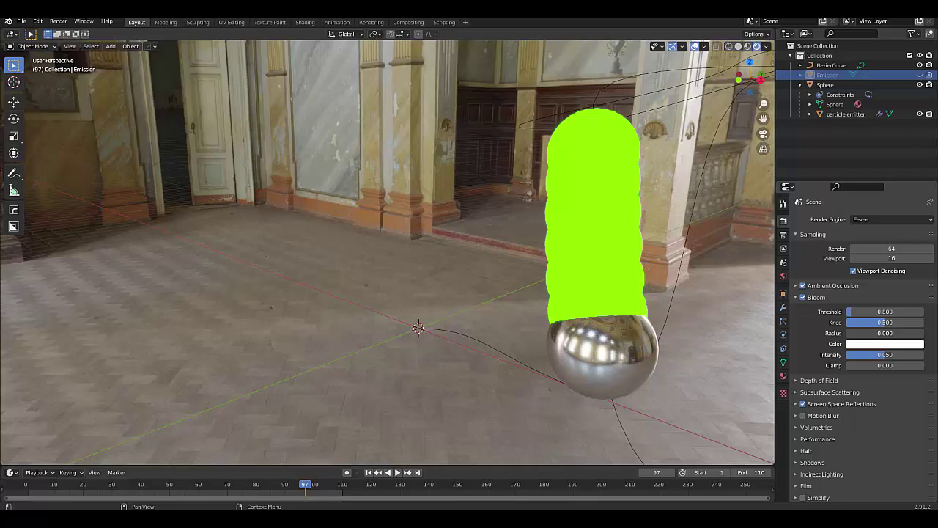
{"action": "left_click_drag", "start_coordinate": [850, 332], "coordinate": [885, 347]}
{"action": "left_click", "coordinate": [885, 344]}
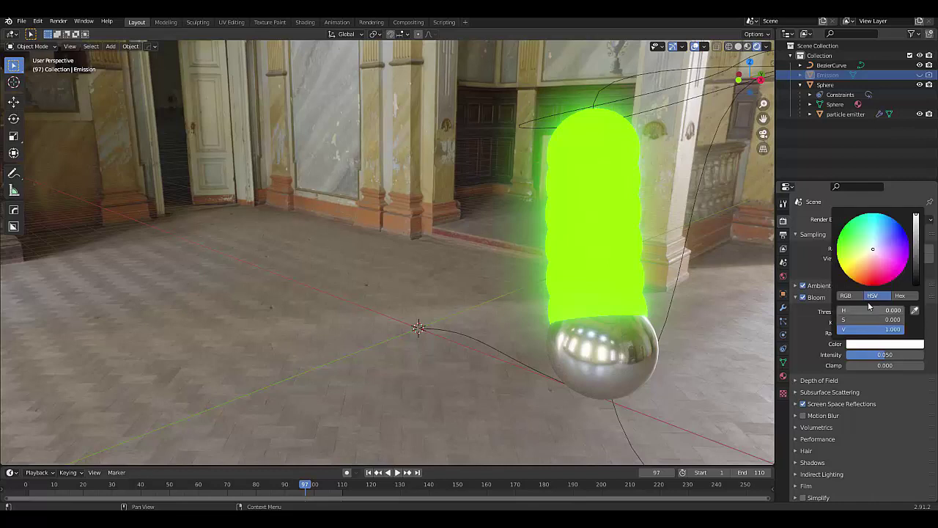
{"action": "left_click", "coordinate": [846, 274]}
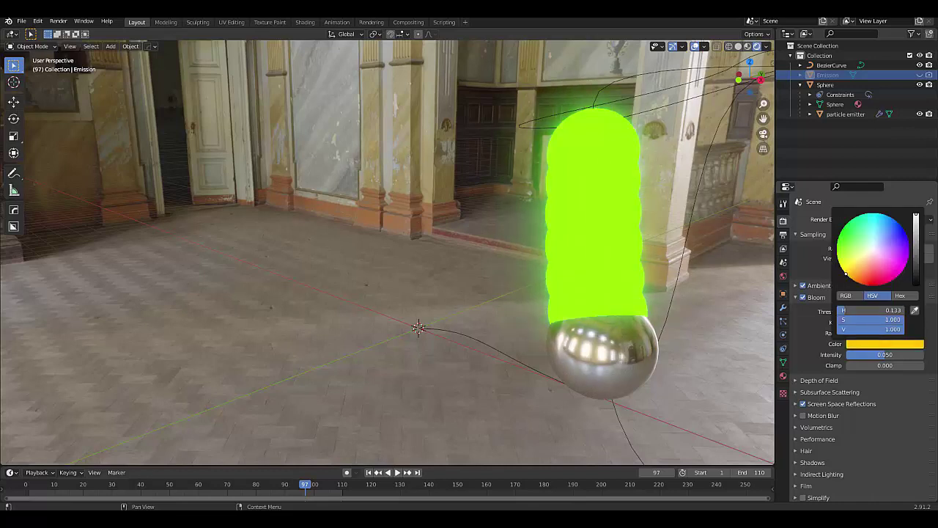
{"action": "mouse_move", "coordinate": [846, 274]}
{"action": "left_mouse_down"}
{"action": "mouse_move", "coordinate": [872, 285]}
{"action": "mouse_move", "coordinate": [898, 275]}
{"action": "mouse_move", "coordinate": [908, 256]}
{"action": "mouse_move", "coordinate": [895, 220]}
{"action": "mouse_move", "coordinate": [878, 214]}
{"action": "mouse_move", "coordinate": [869, 286]}
{"action": "left_mouse_up"}
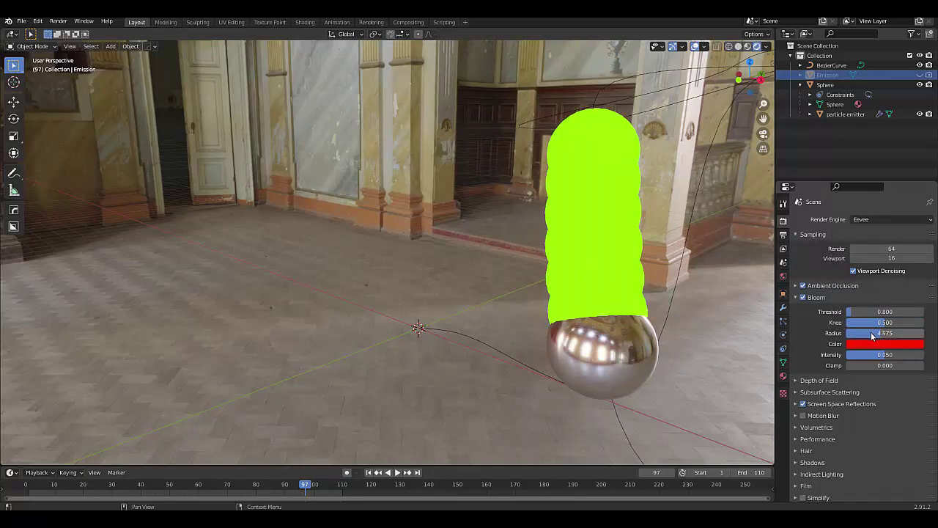
Step: Set bloom radius to 10, raise threshold to about 9.556, and make the bloom green
{"action": "left_click_drag", "start_coordinate": [872, 336], "coordinate": [929, 353]}
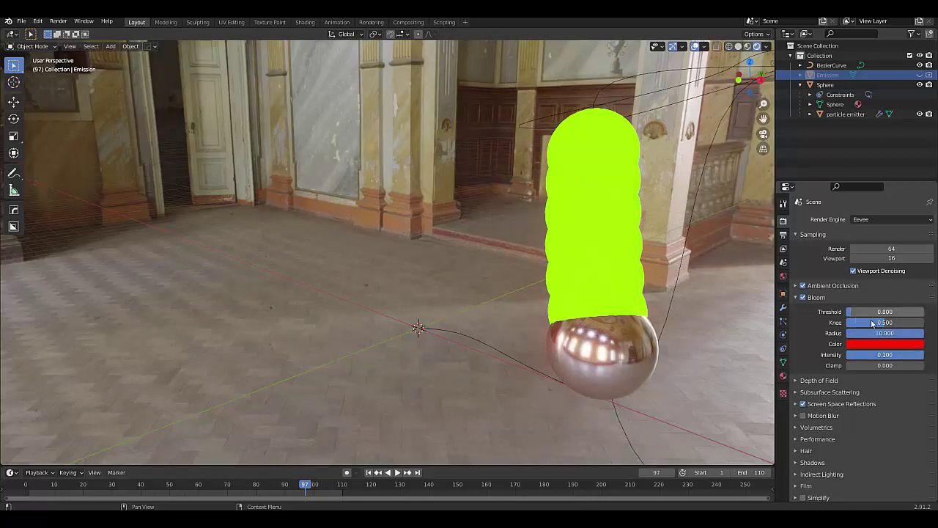
{"action": "mouse_move", "coordinate": [883, 311]}
{"action": "left_mouse_down"}
{"action": "mouse_move", "coordinate": [916, 311]}
{"action": "mouse_move", "coordinate": [826, 317]}
{"action": "mouse_move", "coordinate": [877, 316]}
{"action": "left_mouse_up"}
{"action": "left_click", "coordinate": [884, 344]}
Step: Try bloom threshold values 9 and 5 and a bloom radius of 2
{"action": "double_click", "coordinate": [885, 311]}
{"action": "type", "text": "9"}
{"action": "key", "text": "Return"}
{"action": "left_click", "coordinate": [912, 313]}
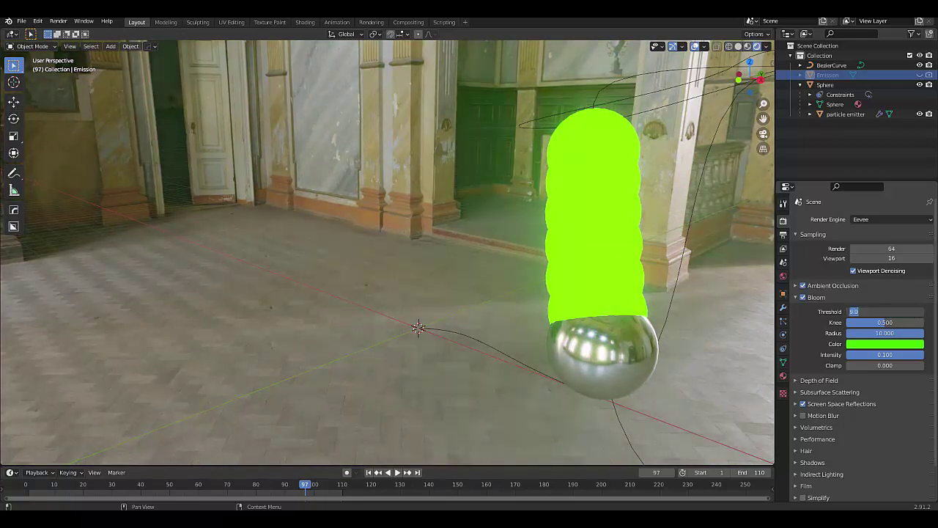
{"action": "type", "text": "5"}
{"action": "key", "text": "Return"}
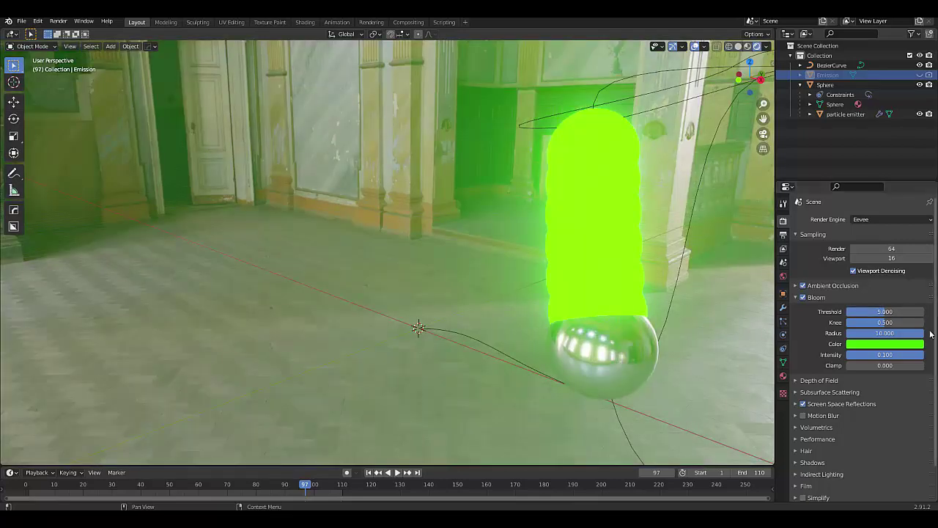
{"action": "left_click", "coordinate": [901, 333]}
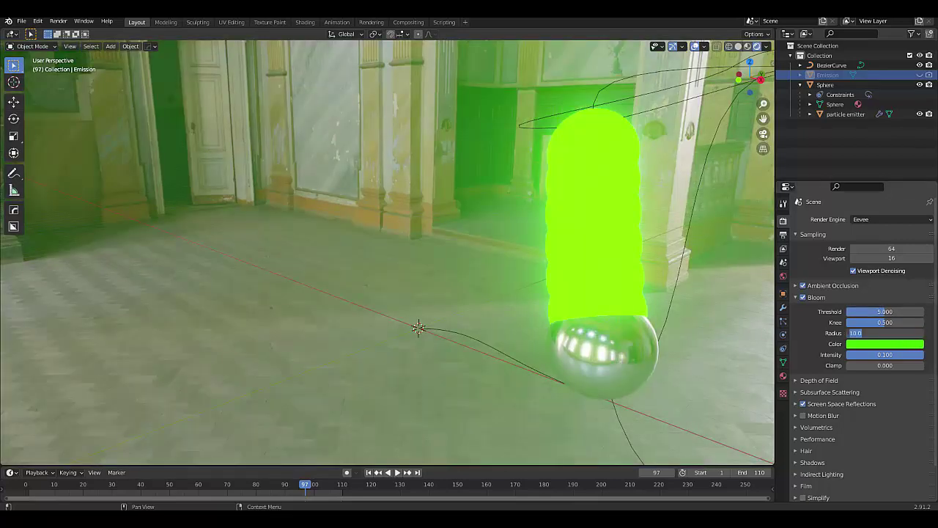
{"action": "type", "text": "2"}
{"action": "key", "text": "Return"}
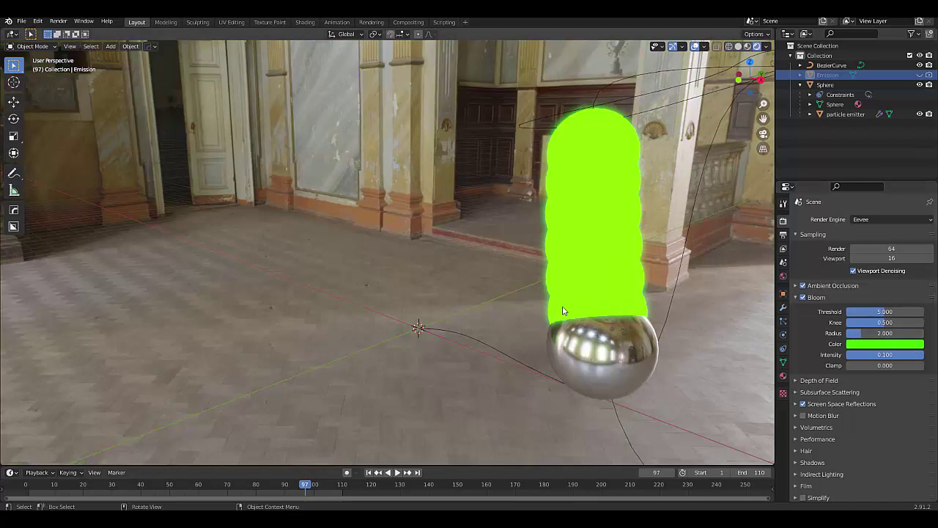
Step: Set the bloom threshold to 0 and the bloom radius to 3
{"action": "scroll", "coordinate": [560, 308], "scroll_direction": "up", "scroll_amount": 5}
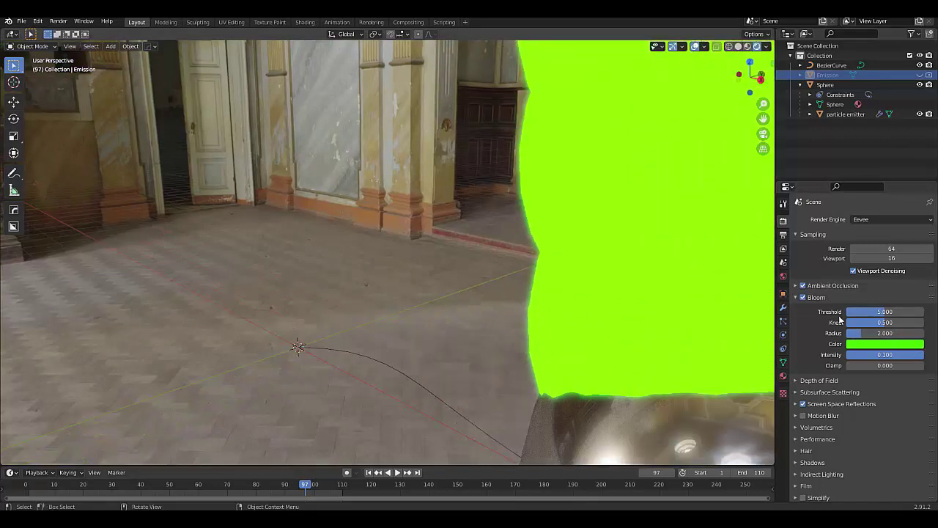
{"action": "left_click", "coordinate": [847, 312]}
{"action": "double_click", "coordinate": [845, 310]}
{"action": "key", "text": "Return"}
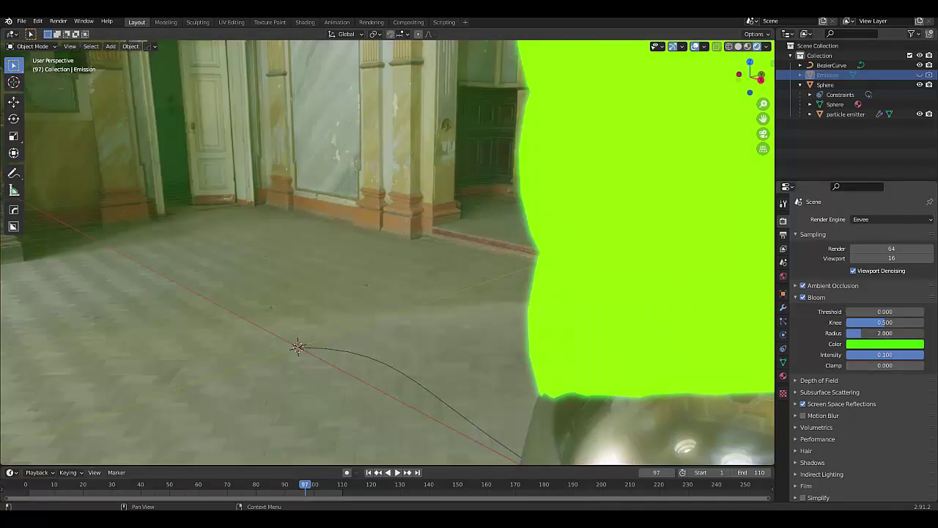
{"action": "left_click", "coordinate": [884, 332]}
{"action": "type", "text": "3"}
{"action": "key", "text": "Return"}
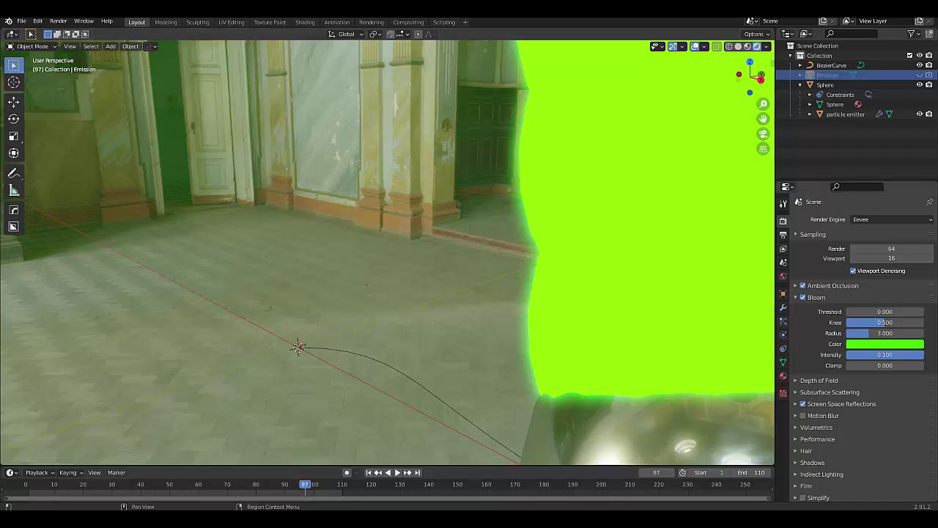
Step: Tint the Bloom Color orange on the HSV wheel at full brightness
{"action": "left_click", "coordinate": [908, 348]}
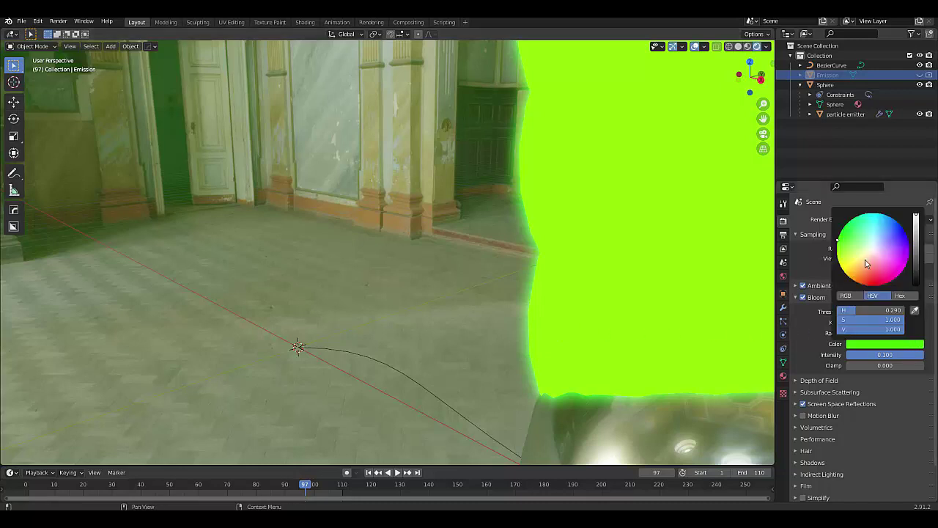
{"action": "left_click", "coordinate": [916, 246]}
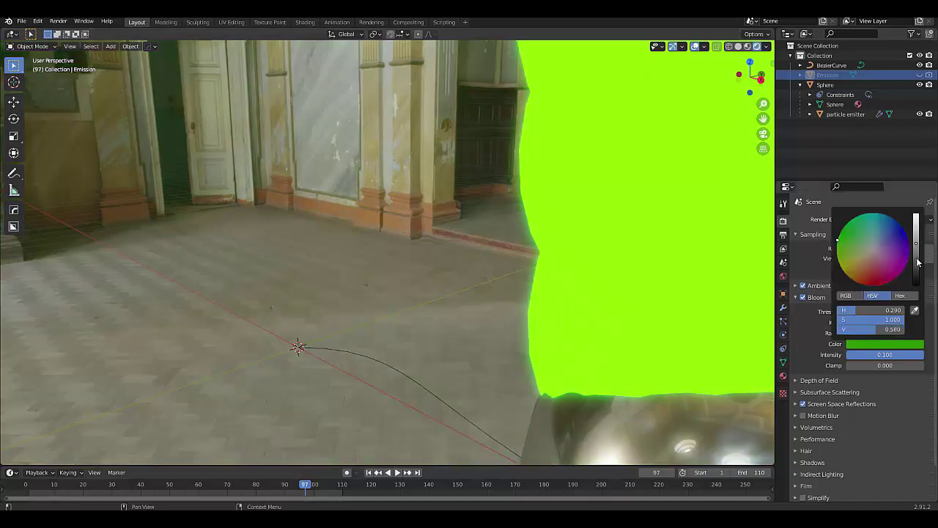
{"action": "left_click_drag", "start_coordinate": [918, 262], "coordinate": [917, 272]}
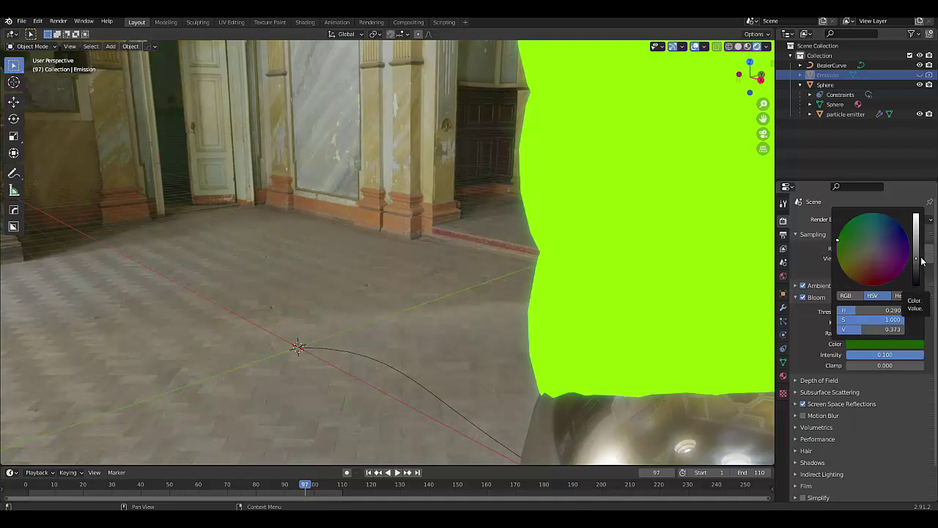
{"action": "left_click_drag", "start_coordinate": [916, 258], "coordinate": [916, 214]}
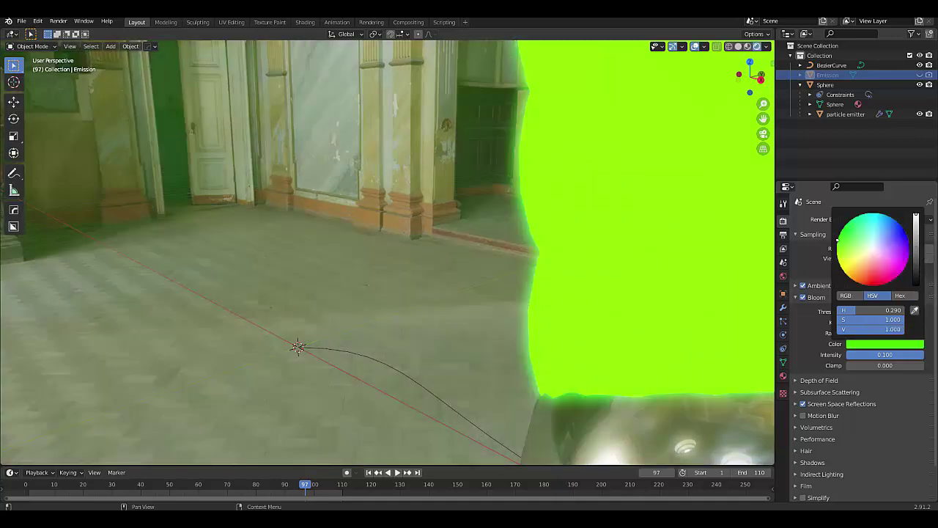
{"action": "mouse_move", "coordinate": [859, 273]}
{"action": "left_mouse_down"}
{"action": "mouse_move", "coordinate": [843, 270]}
{"action": "mouse_move", "coordinate": [858, 283]}
{"action": "mouse_move", "coordinate": [850, 278]}
{"action": "left_mouse_up"}
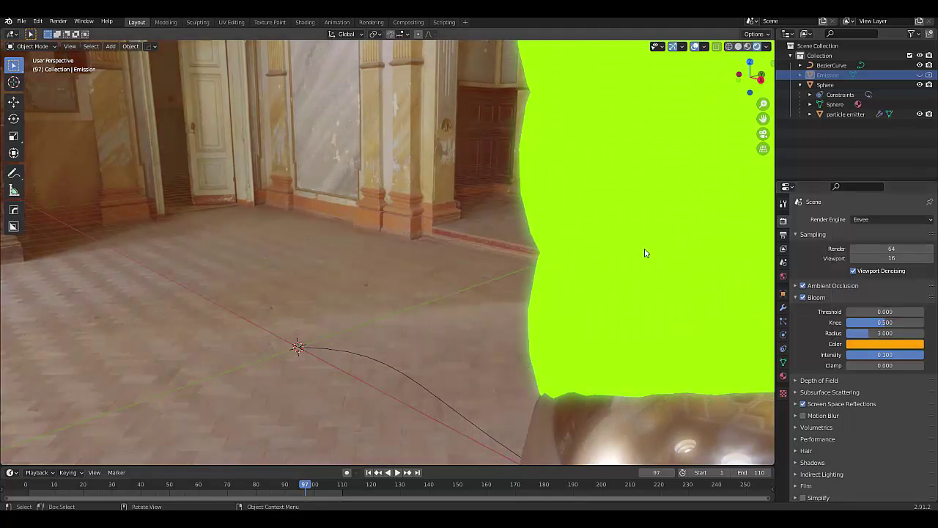
Step: Show the World settings with the old_hall_8k.hdr background
{"action": "scroll", "coordinate": [600, 317], "scroll_direction": "down", "scroll_amount": 4}
{"action": "scroll", "coordinate": [662, 240], "scroll_direction": "up", "scroll_amount": 3}
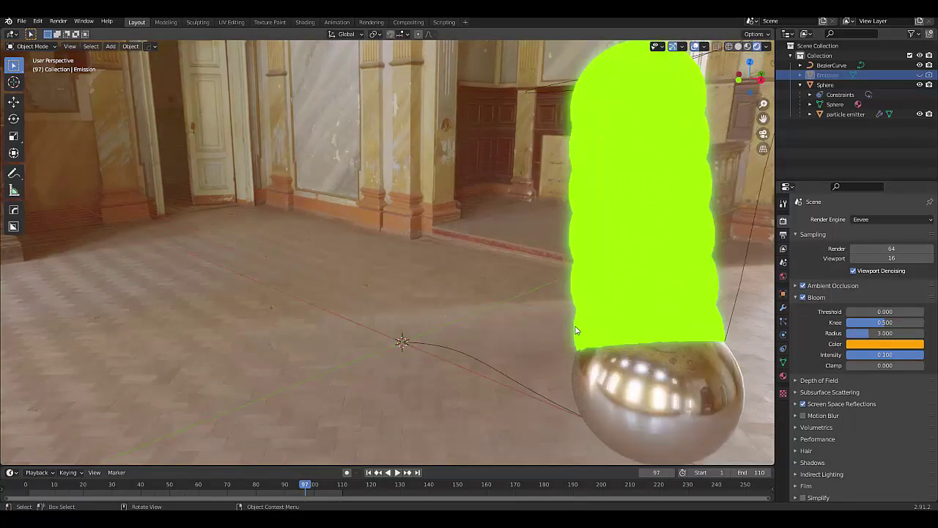
{"action": "scroll", "coordinate": [585, 338], "scroll_direction": "down", "scroll_amount": 2}
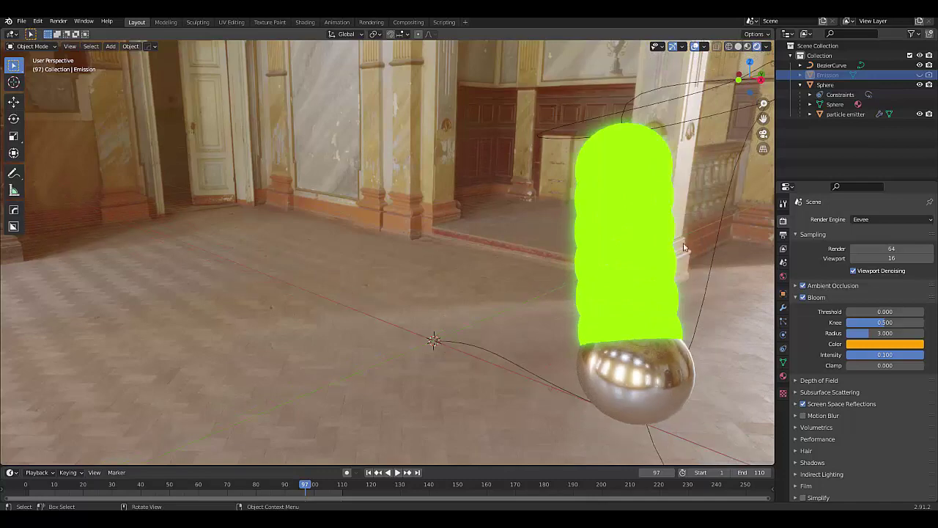
{"action": "left_click", "coordinate": [782, 276]}
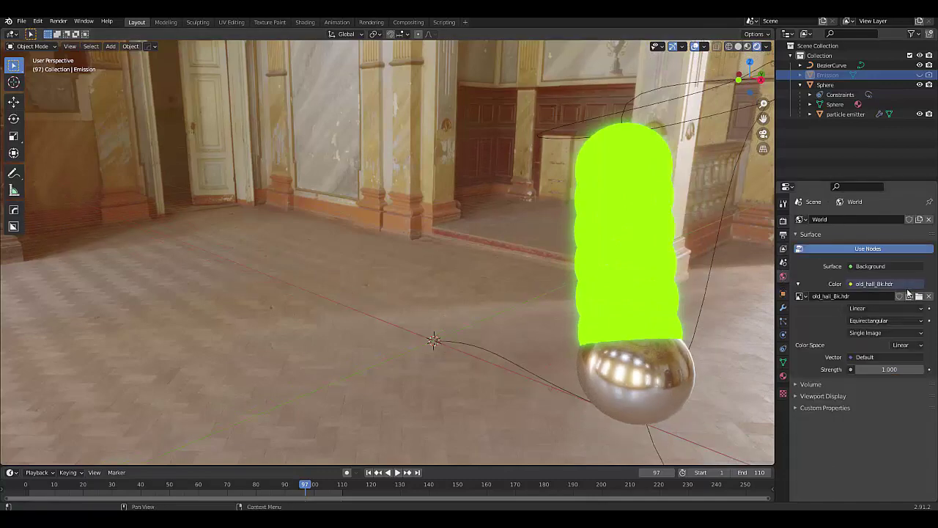
{"action": "left_click", "coordinate": [928, 296]}
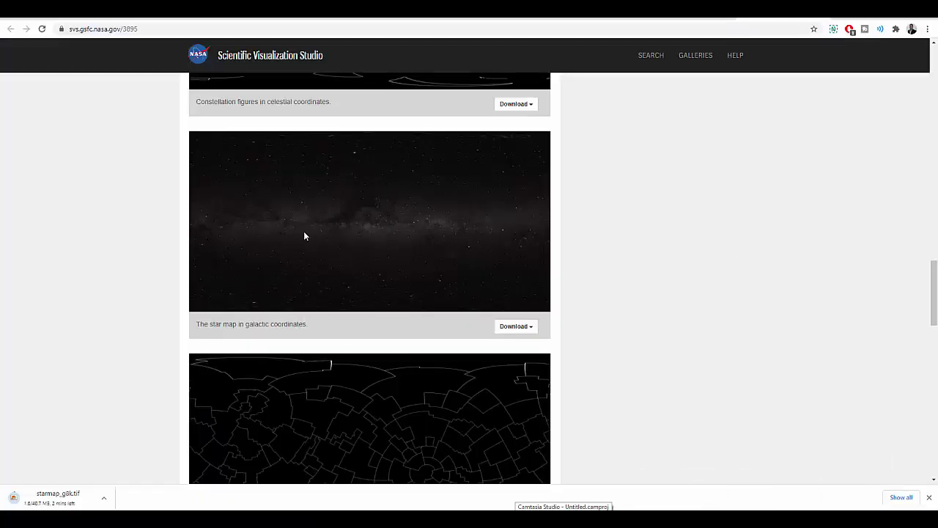
{"action": "scroll", "coordinate": [336, 246], "scroll_direction": "up", "scroll_amount": 10}
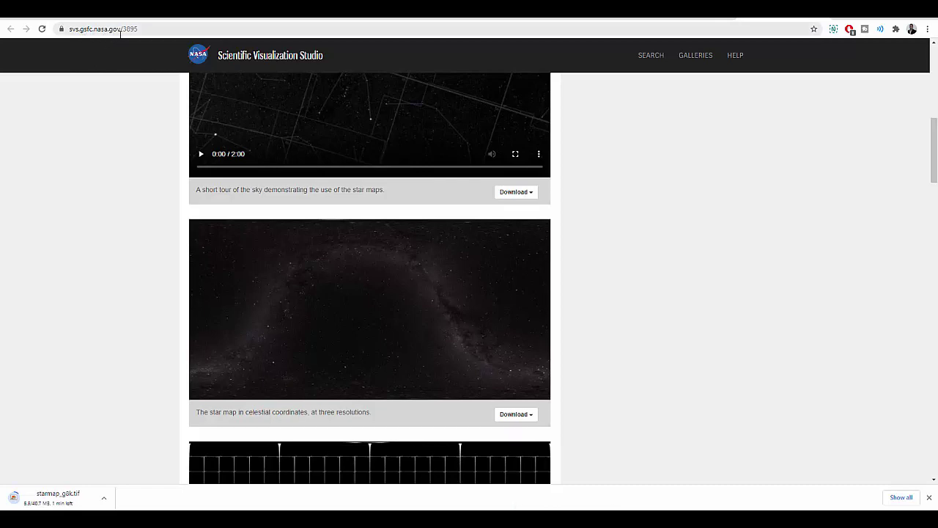
{"action": "scroll", "coordinate": [183, 161], "scroll_direction": "down", "scroll_amount": 2}
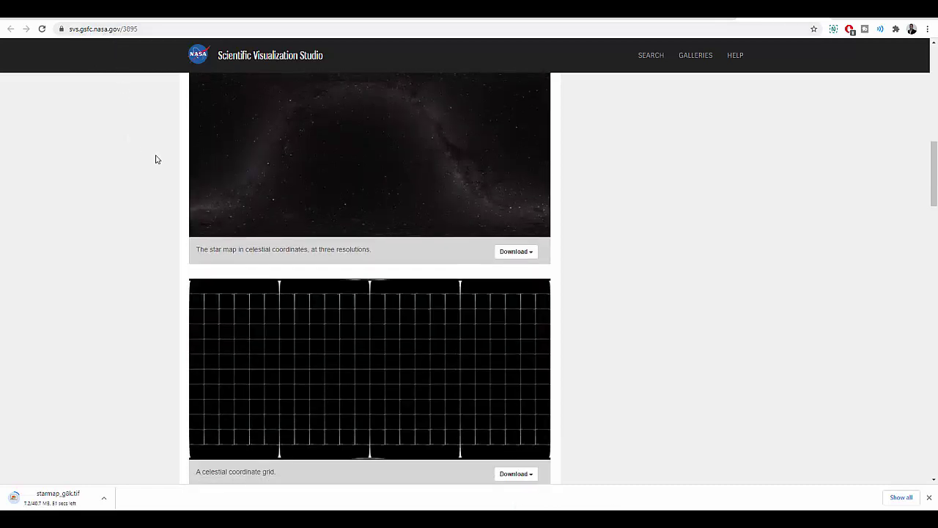
{"action": "left_click", "coordinate": [511, 253]}
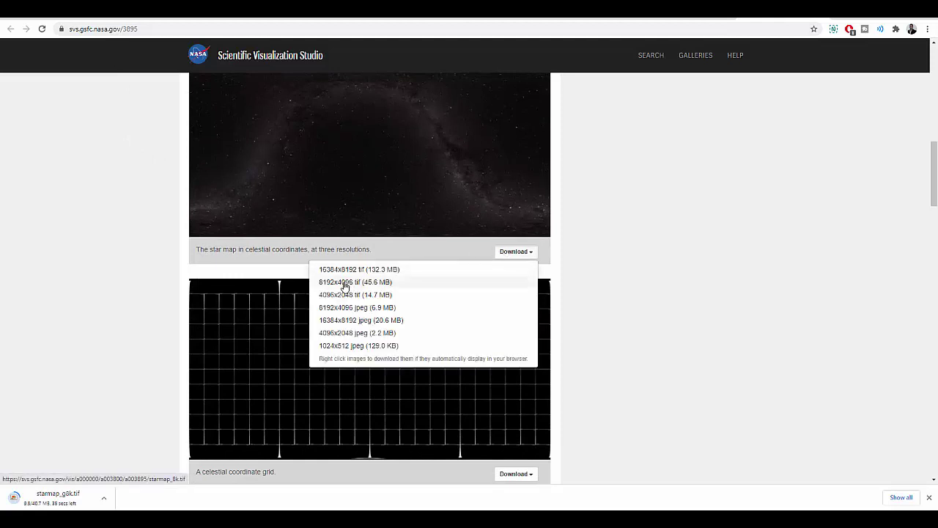
{"action": "left_click", "coordinate": [654, 314]}
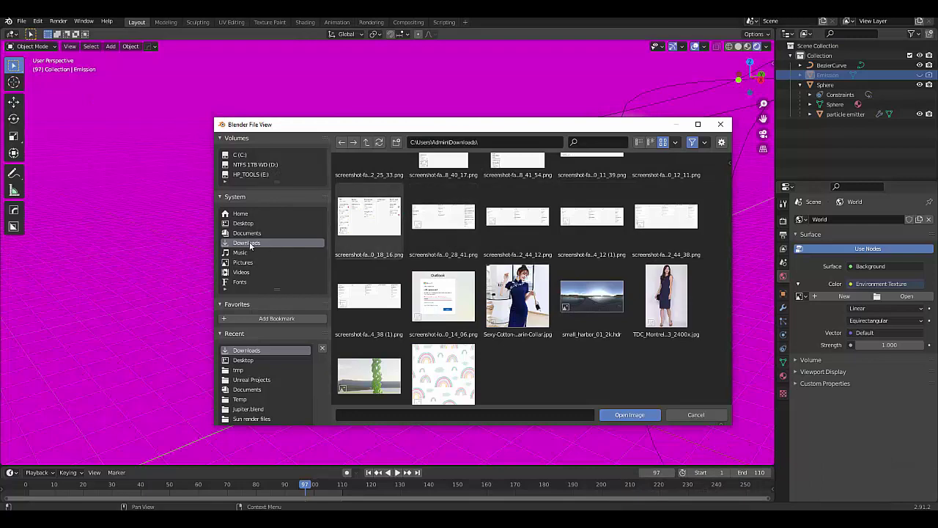
Step: Load starmap_g8k.tif from Downloads as the world image and tilt the view toward the stars
{"action": "scroll", "coordinate": [462, 249], "scroll_direction": "down", "scroll_amount": 3}
{"action": "scroll", "coordinate": [464, 252], "scroll_direction": "down", "scroll_amount": 15}
{"action": "scroll", "coordinate": [464, 251], "scroll_direction": "down", "scroll_amount": 20}
{"action": "scroll", "coordinate": [465, 252], "scroll_direction": "down", "scroll_amount": 12}
{"action": "left_click", "coordinate": [675, 312]}
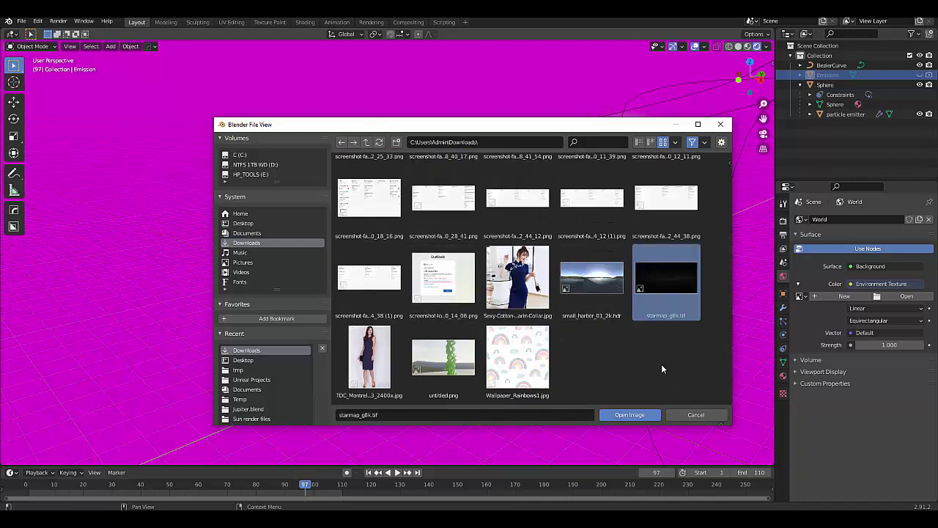
{"action": "left_click", "coordinate": [628, 414]}
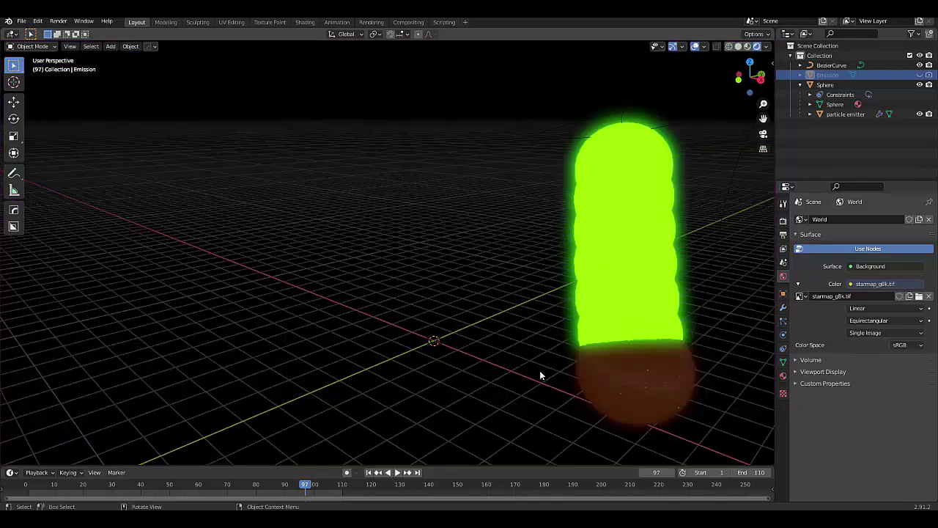
{"action": "scroll", "coordinate": [423, 359], "scroll_direction": "down", "scroll_amount": 4}
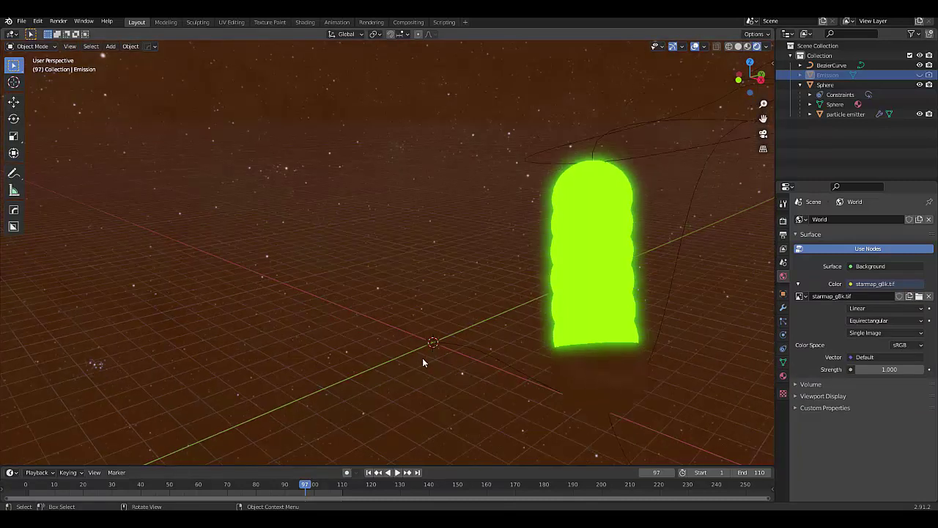
{"action": "middle_click_drag", "start_coordinate": [656, 354], "coordinate": [635, 334]}
Step: Return to Render properties and toggle Bloom off and back on to compare
{"action": "left_click", "coordinate": [780, 234]}
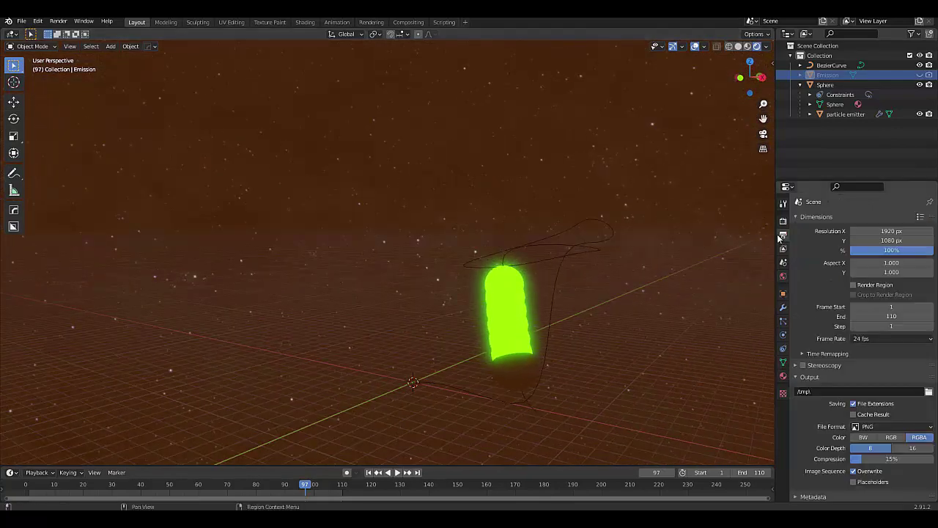
{"action": "left_click", "coordinate": [783, 219]}
{"action": "left_click", "coordinate": [802, 297]}
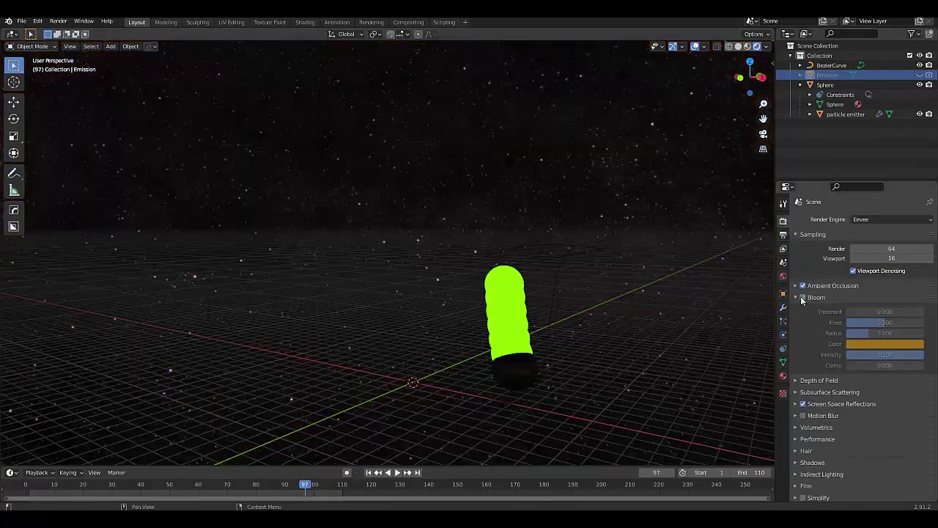
{"action": "left_click", "coordinate": [802, 297]}
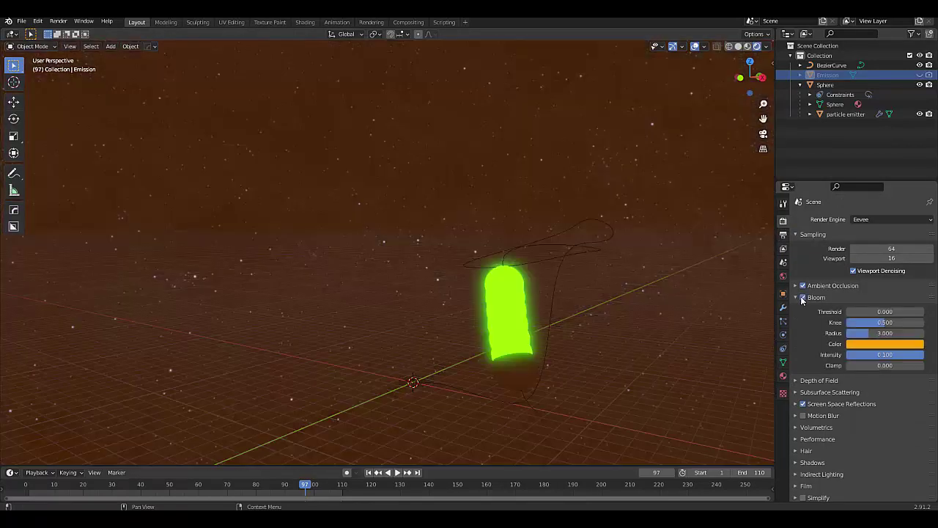
Step: Set the Bloom Color to yellow hex FFFF0F
{"action": "left_click", "coordinate": [886, 345]}
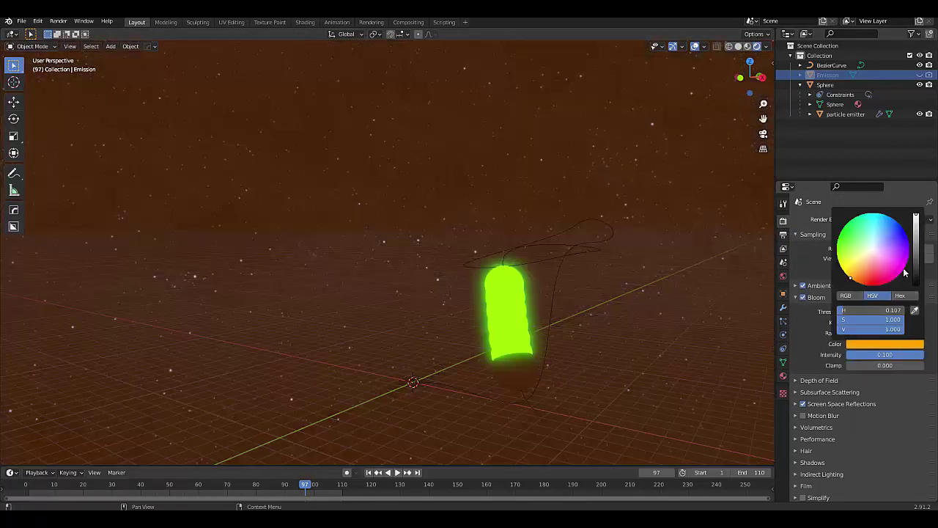
{"action": "left_click", "coordinate": [900, 295]}
{"action": "left_click", "coordinate": [868, 310]}
{"action": "type", "text": "ffff0f"}
{"action": "key", "text": "Return"}
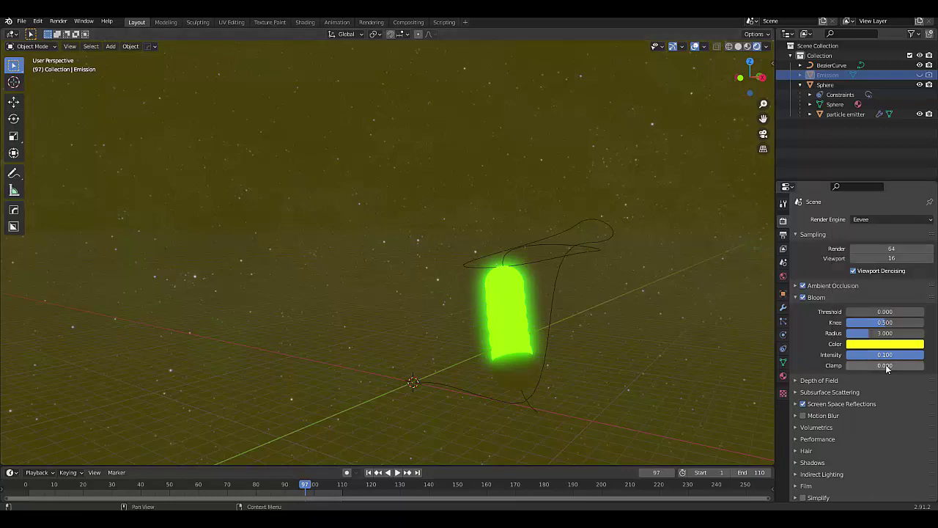
Step: Lower the Bloom Intensity to 0.025 and orbit to check the softer glow
{"action": "left_click_drag", "start_coordinate": [887, 355], "coordinate": [861, 355]}
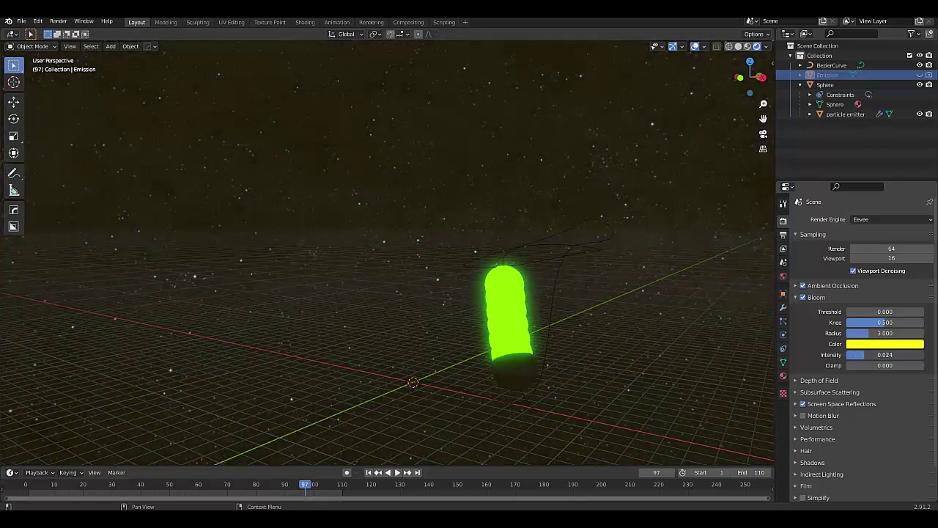
{"action": "left_click", "coordinate": [861, 355]}
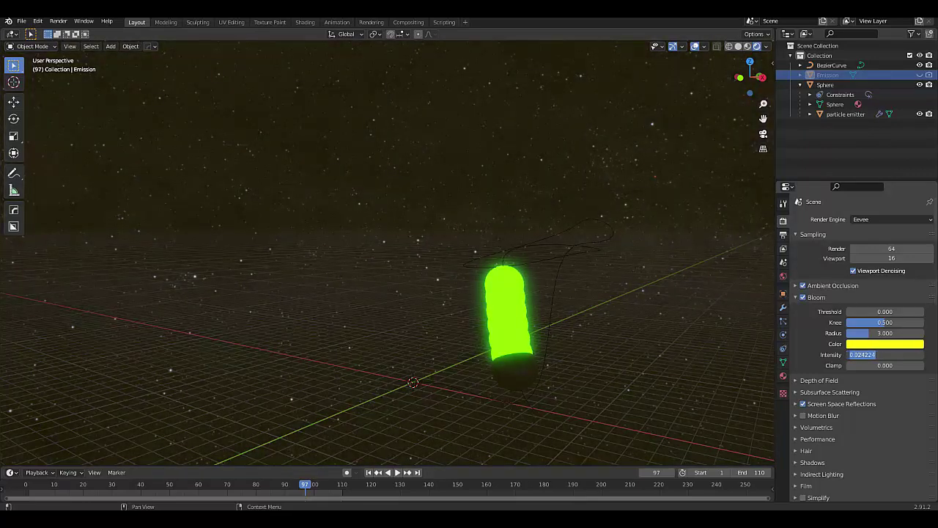
{"action": "type", "text": "0.025"}
{"action": "key", "text": "Return"}
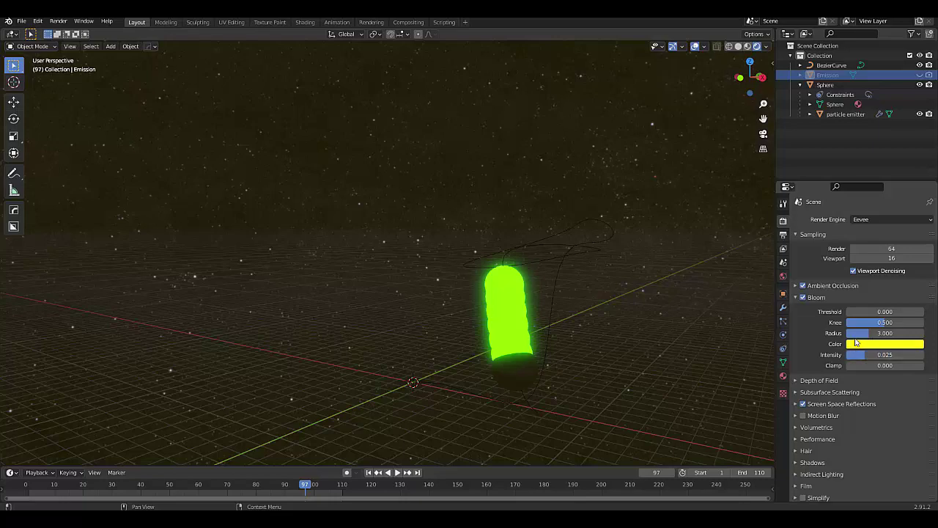
{"action": "scroll", "coordinate": [537, 341], "scroll_direction": "up", "scroll_amount": 2}
{"action": "scroll", "coordinate": [538, 341], "scroll_direction": "down", "scroll_amount": 2}
{"action": "middle_click_drag", "start_coordinate": [537, 341], "coordinate": [536, 377]}
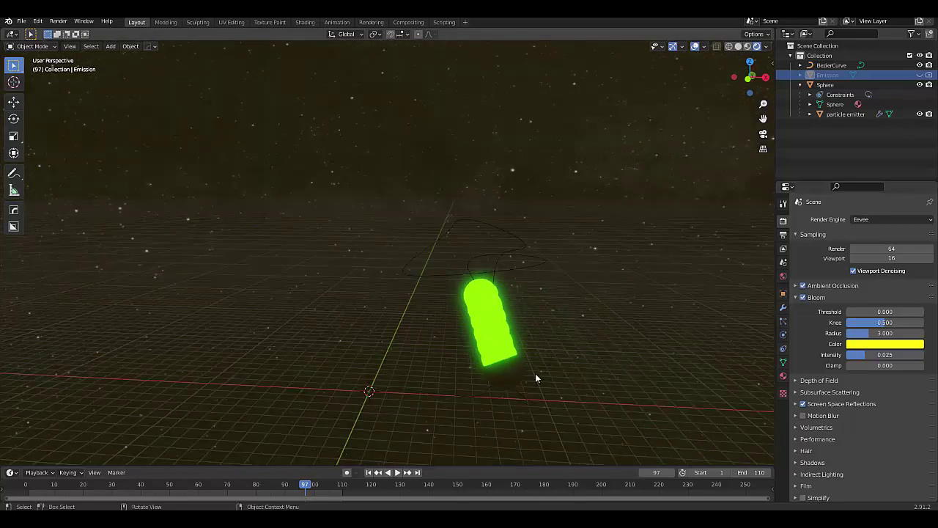
Step: Play the animation from the first frame and stop it at frame 58
{"action": "left_click", "coordinate": [369, 472]}
{"action": "key", "text": "space"}
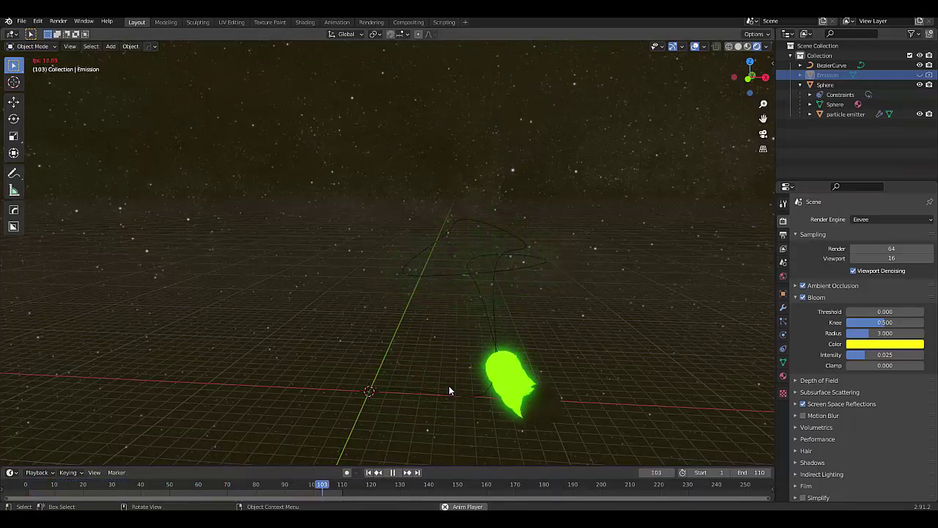
{"action": "key", "text": "space"}
{"action": "key", "text": "space"}
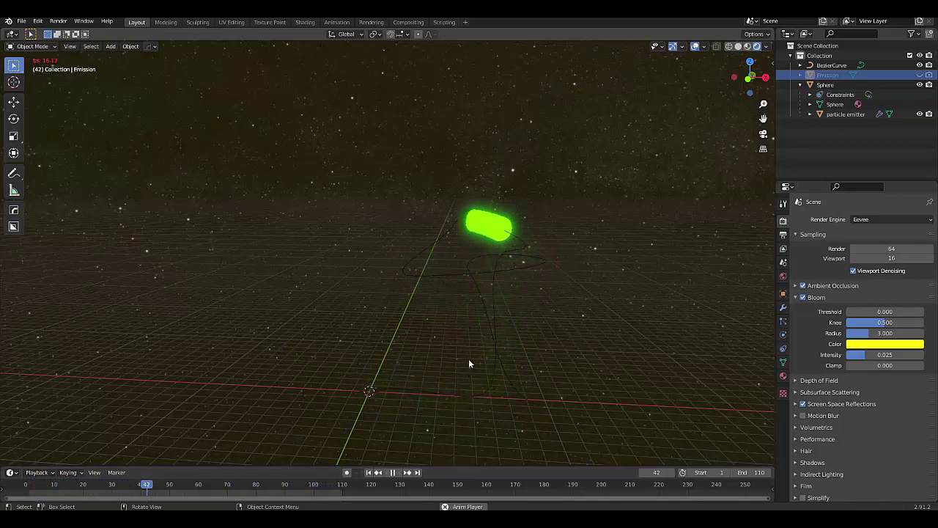
Step: Make the Sphere's glossy material golden yellow (E7B700), keeping roughness at 0.100
{"action": "key", "text": "space"}
{"action": "left_click", "coordinate": [412, 260]}
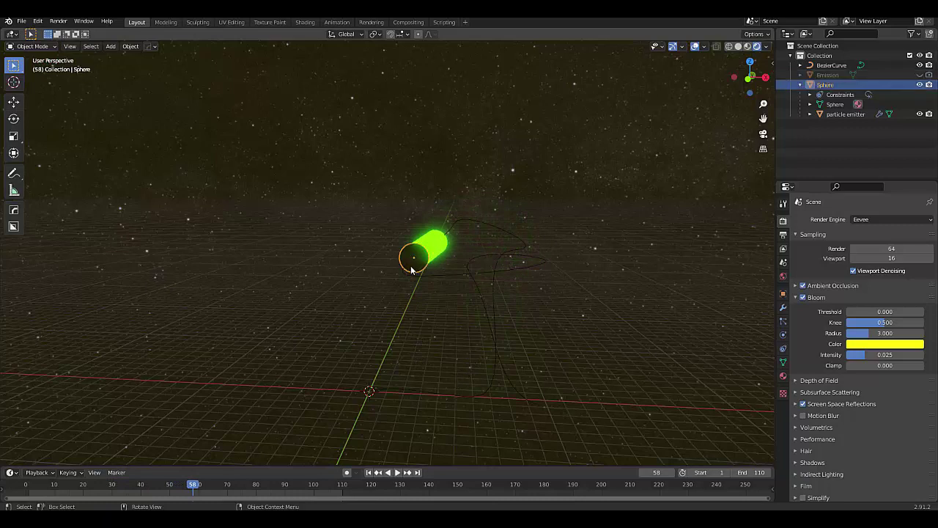
{"action": "left_click", "coordinate": [781, 375]}
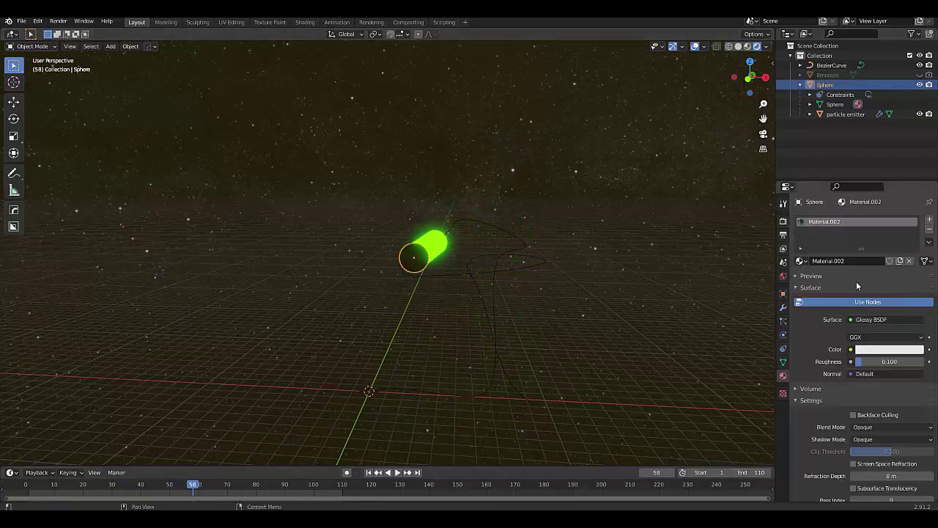
{"action": "left_click", "coordinate": [878, 353]}
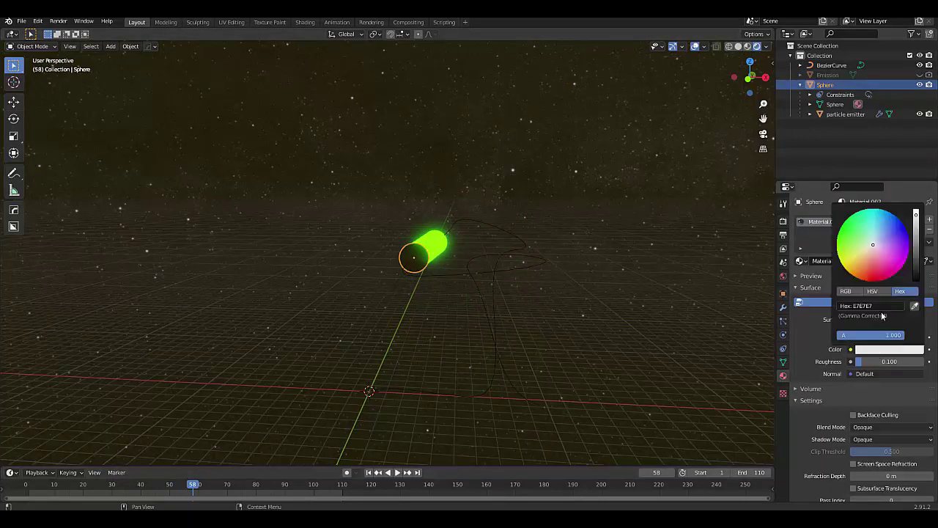
{"action": "left_click_drag", "start_coordinate": [872, 244], "coordinate": [846, 269]}
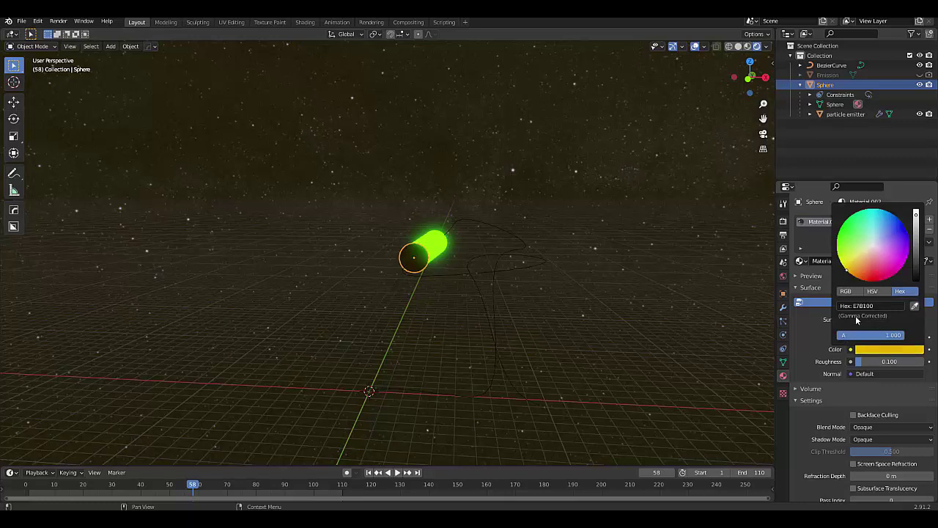
{"action": "left_click", "coordinate": [880, 361]}
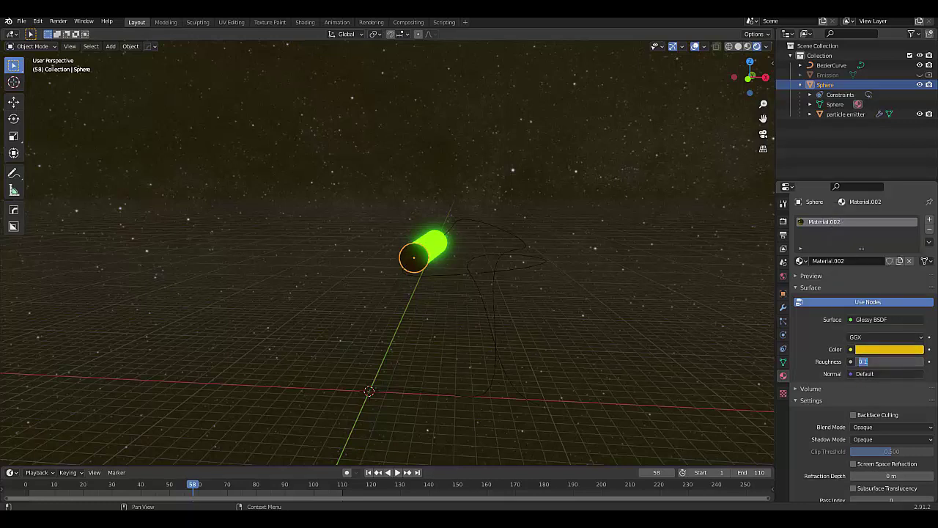
{"action": "key", "text": "Return"}
Step: Add a Sun light with strength 10
{"action": "left_click", "coordinate": [558, 338]}
{"action": "key", "text": "shift+a"}
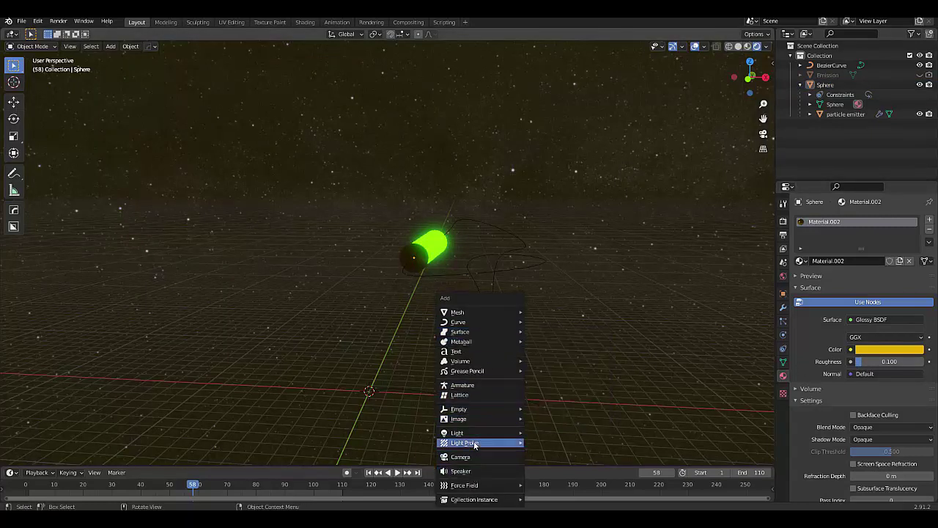
{"action": "mouse_move", "coordinate": [481, 432]}
{"action": "left_click", "coordinate": [554, 444]}
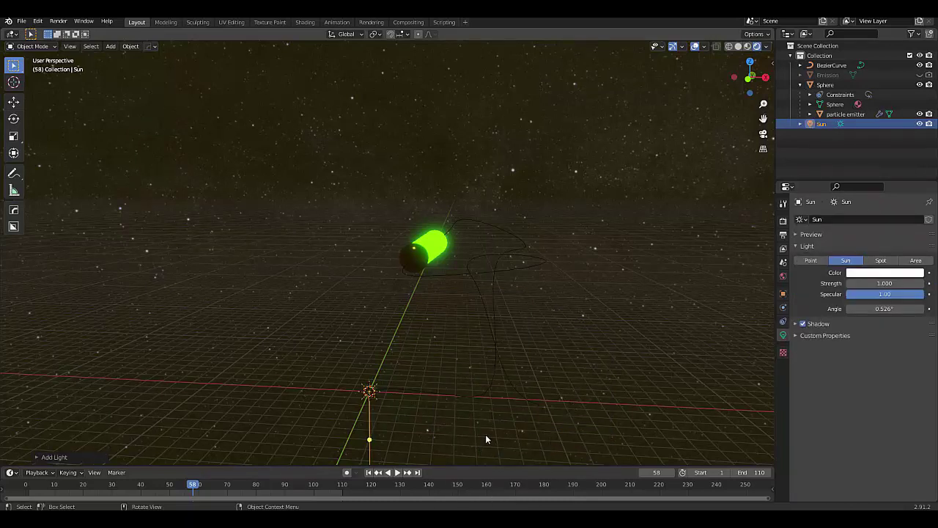
{"action": "left_click", "coordinate": [913, 283]}
{"action": "type", "text": "10"}
{"action": "key", "text": "Return"}
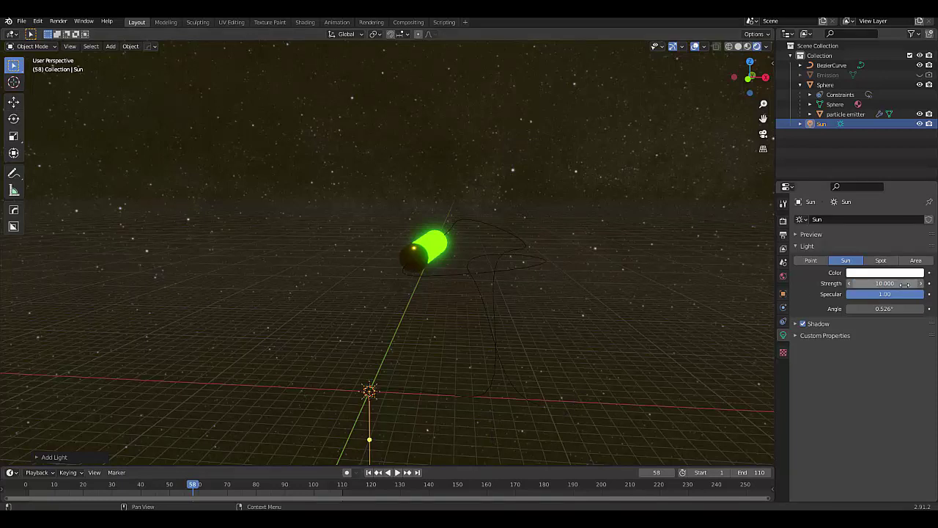
Step: Tint the Sun pale cream, raise its strength to 100 and begin rotating it
{"action": "left_click", "coordinate": [871, 273]}
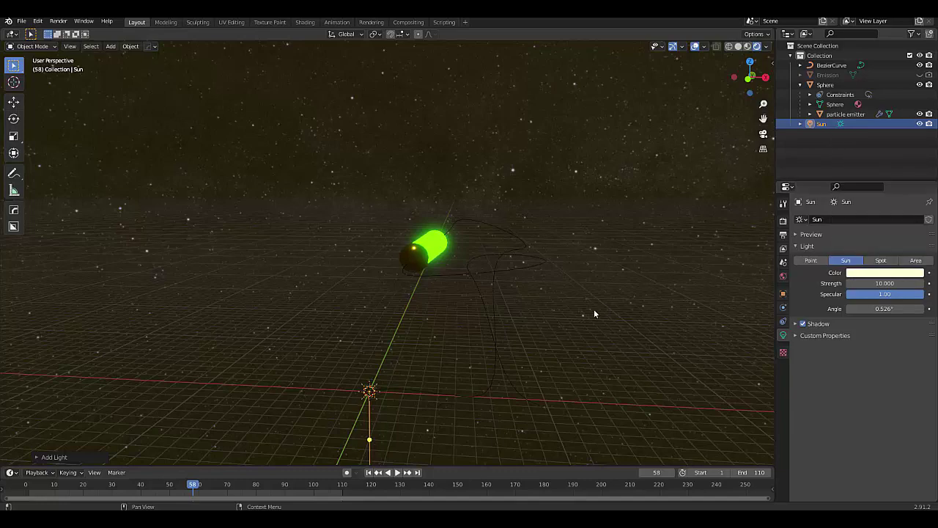
{"action": "middle_click_drag", "start_coordinate": [591, 309], "coordinate": [553, 401]}
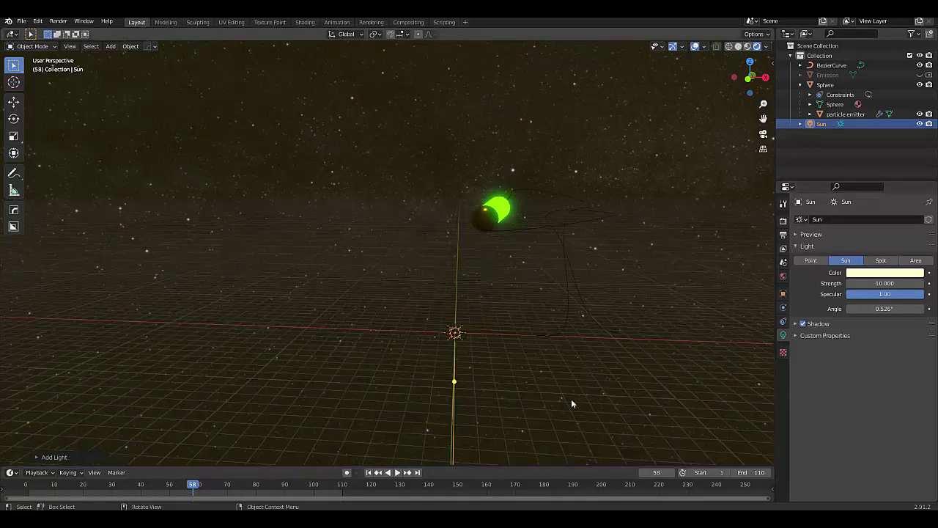
{"action": "left_click", "coordinate": [885, 283]}
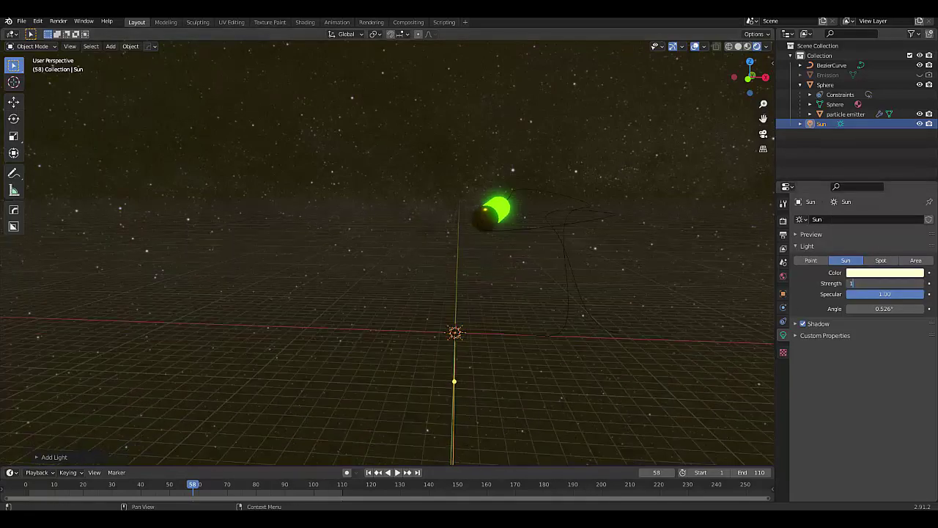
{"action": "type", "text": "100"}
{"action": "key", "text": "Return"}
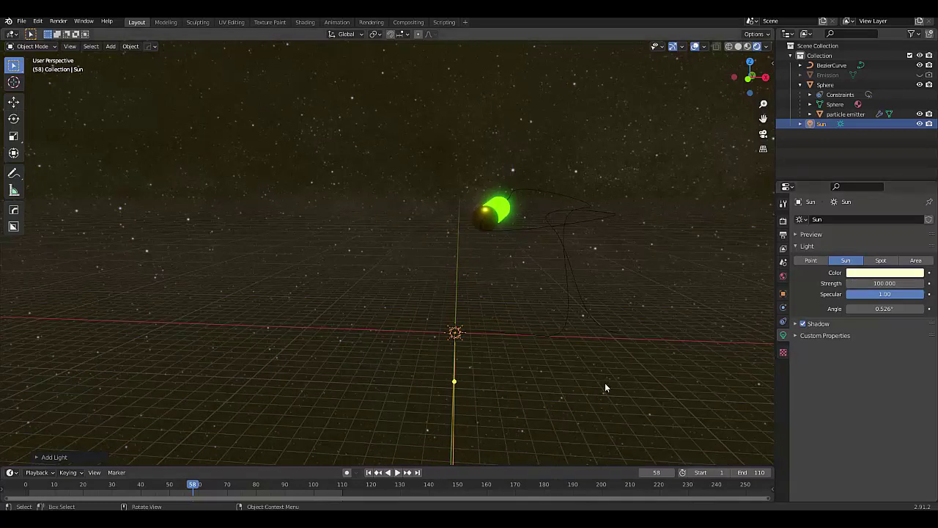
{"action": "key", "text": "r"}
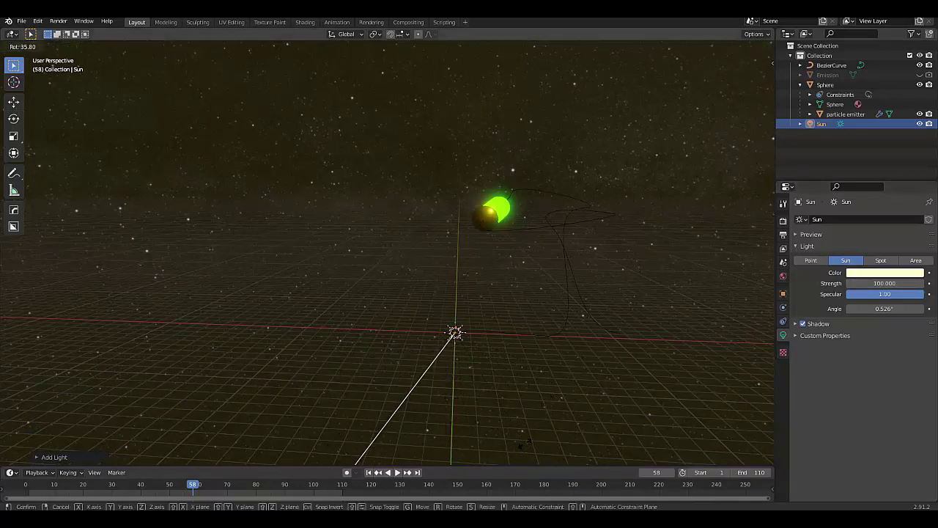
Step: Confirm the Sun's angle, then duplicate it along X as Sun.001 and rotate it
{"action": "left_click", "coordinate": [356, 465]}
{"action": "key", "text": "shift+d"}
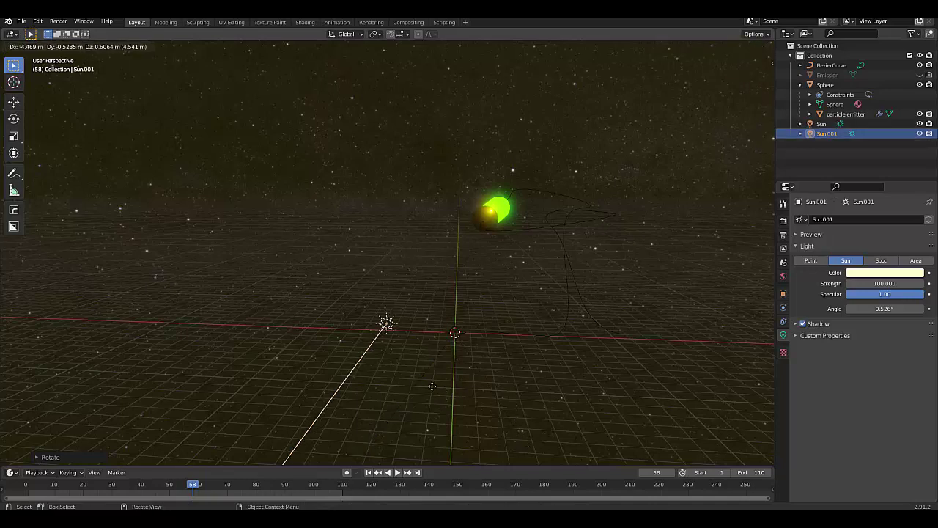
{"action": "key", "text": "x"}
{"action": "left_click", "coordinate": [431, 385]}
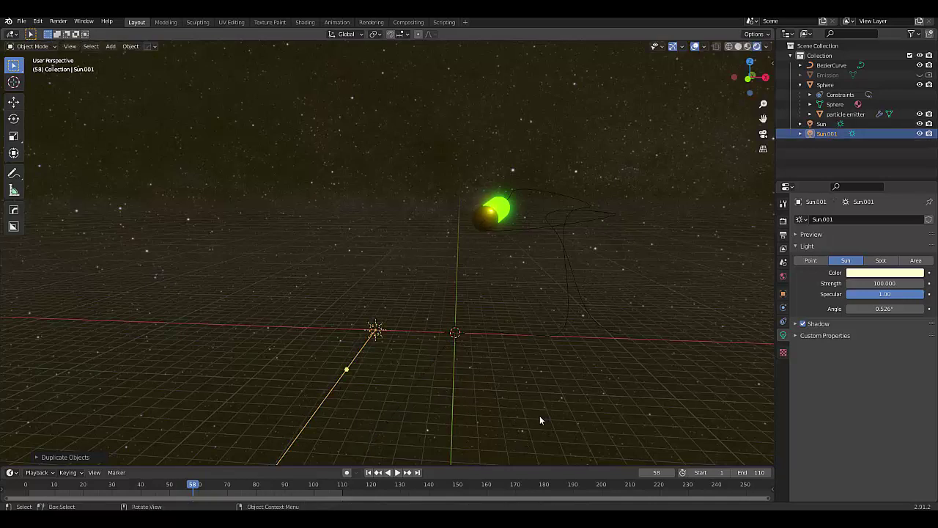
{"action": "key", "text": "r"}
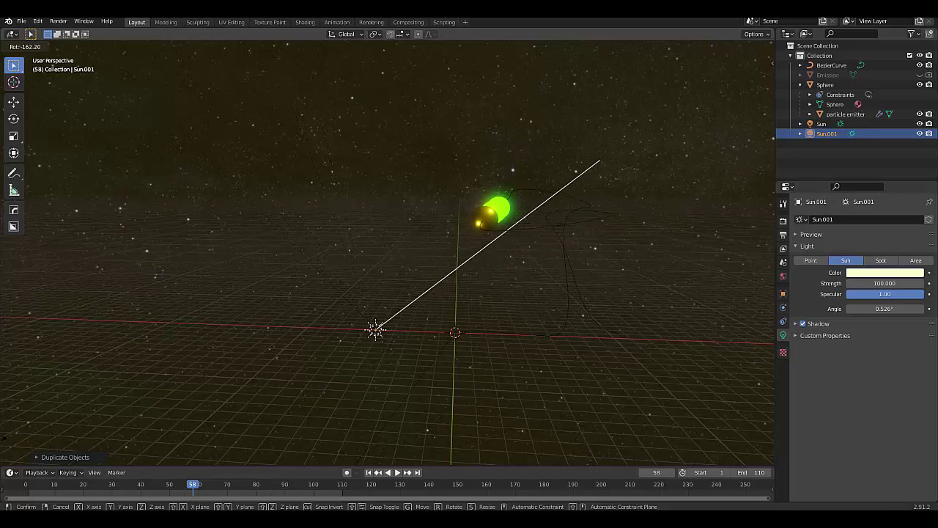
{"action": "key", "text": "Return"}
Step: Re-aim Sun.001 twice so the gold sphere shows two highlights
{"action": "scroll", "coordinate": [428, 373], "scroll_direction": "down", "scroll_amount": 2}
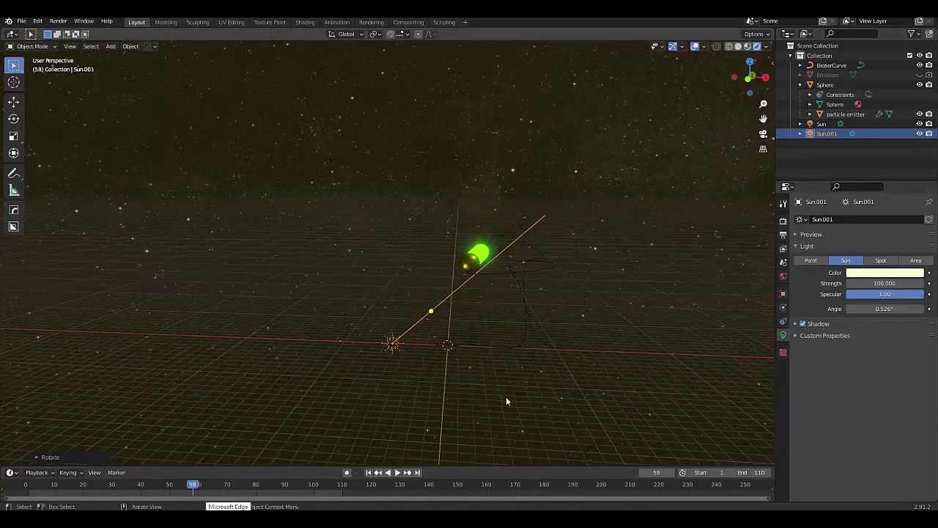
{"action": "middle_click_drag", "start_coordinate": [510, 402], "coordinate": [548, 411]}
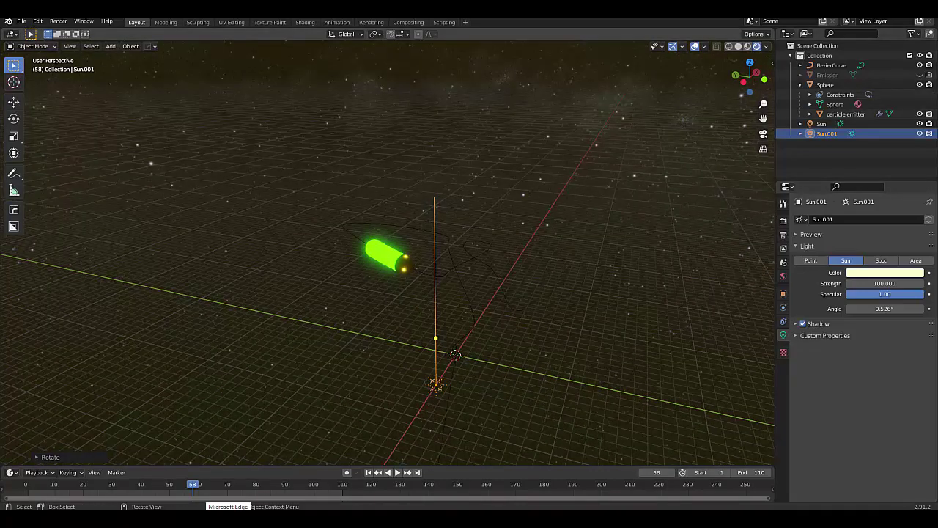
{"action": "key", "text": "r"}
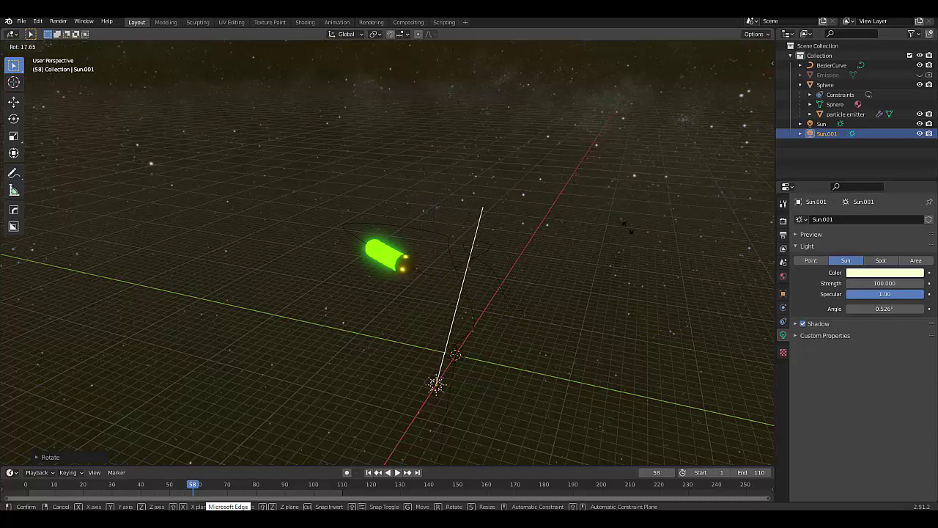
{"action": "key", "text": "Return"}
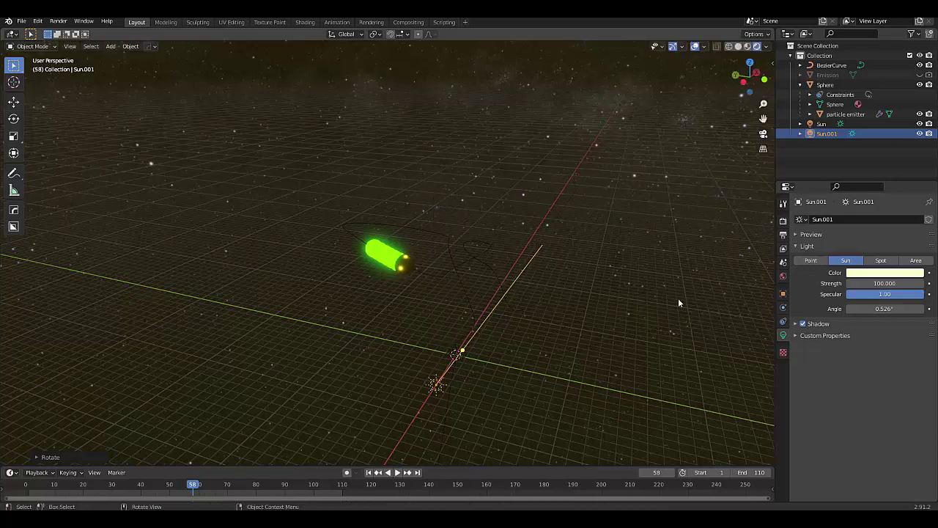
{"action": "middle_click_drag", "start_coordinate": [540, 253], "coordinate": [496, 239]}
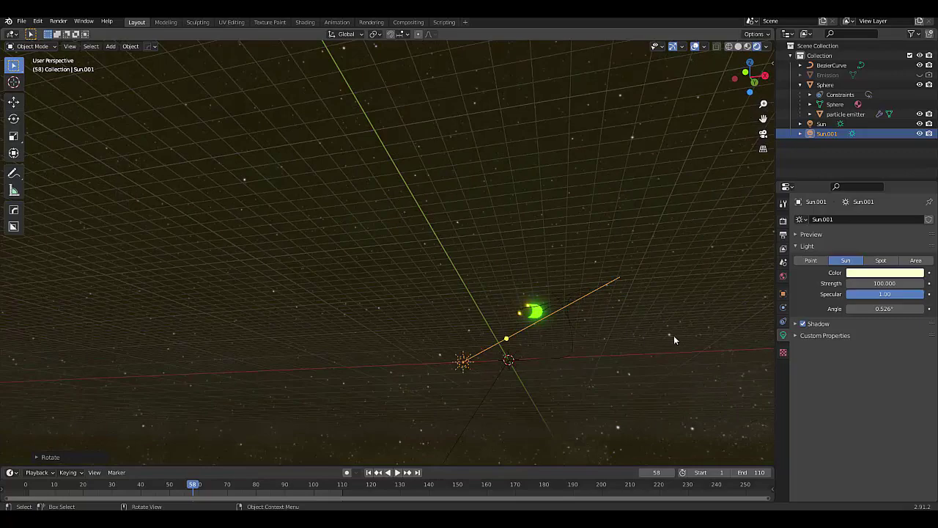
{"action": "key", "text": "r"}
{"action": "key", "text": "Return"}
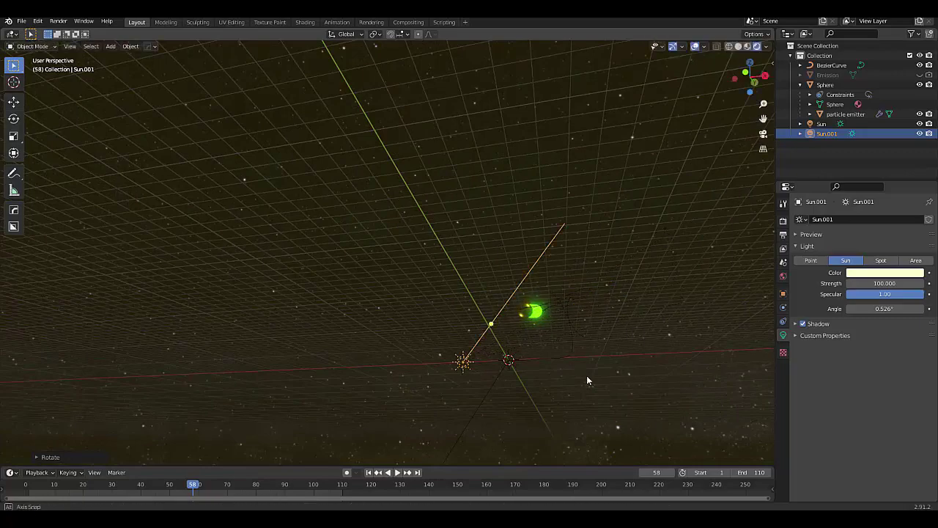
{"action": "middle_click_drag", "start_coordinate": [589, 378], "coordinate": [584, 381]}
{"action": "scroll", "coordinate": [460, 211], "scroll_direction": "up", "scroll_amount": 5}
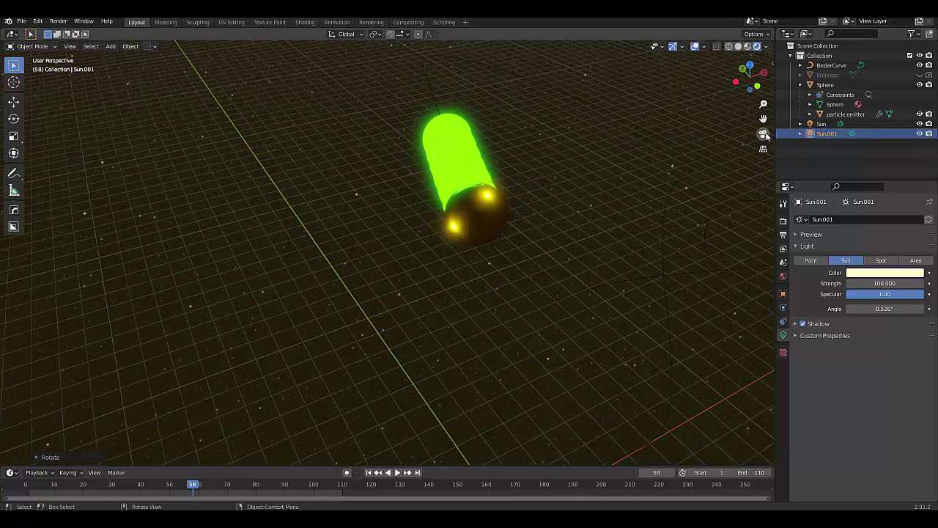
{"action": "scroll", "coordinate": [583, 314], "scroll_direction": "down", "scroll_amount": 2}
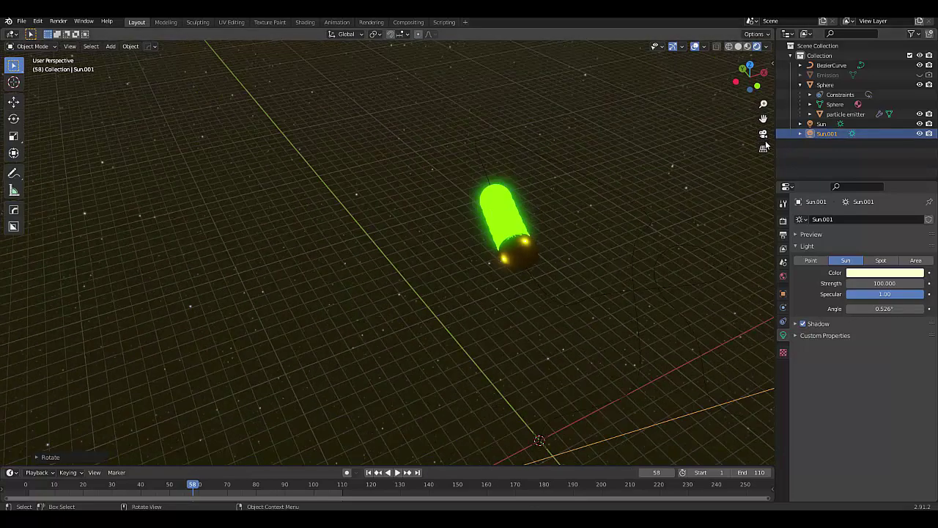
{"action": "middle_click_drag", "start_coordinate": [656, 282], "coordinate": [652, 283]}
Step: Add a camera, snap it to the current view framing the sphere, and reposition it
{"action": "key", "text": "shift+a"}
{"action": "mouse_move", "coordinate": [654, 286]}
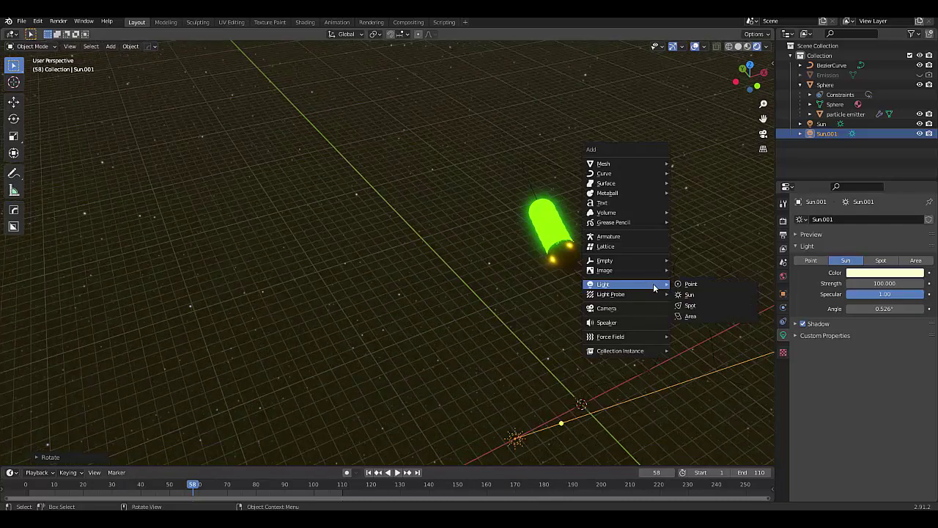
{"action": "left_click", "coordinate": [649, 310]}
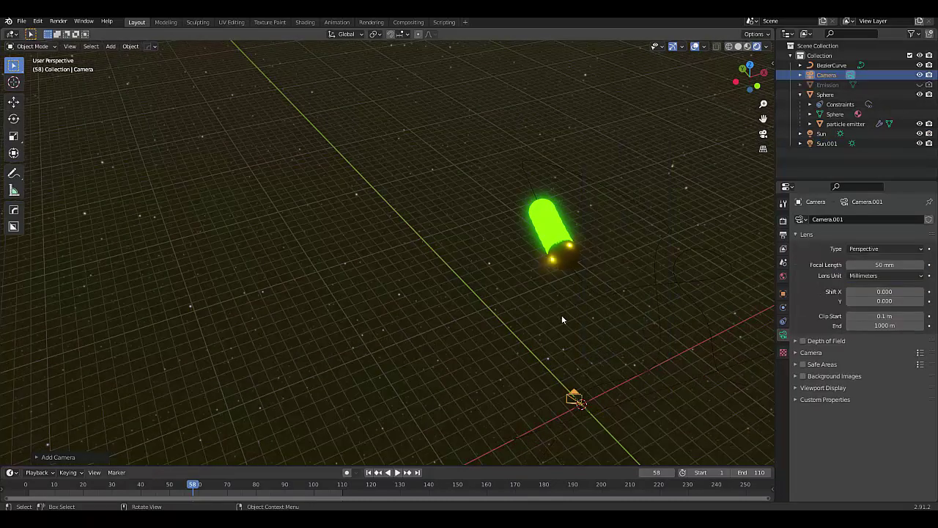
{"action": "middle_click_drag", "start_coordinate": [561, 319], "coordinate": [658, 351]}
{"action": "middle_click_drag", "start_coordinate": [538, 345], "coordinate": [523, 342]}
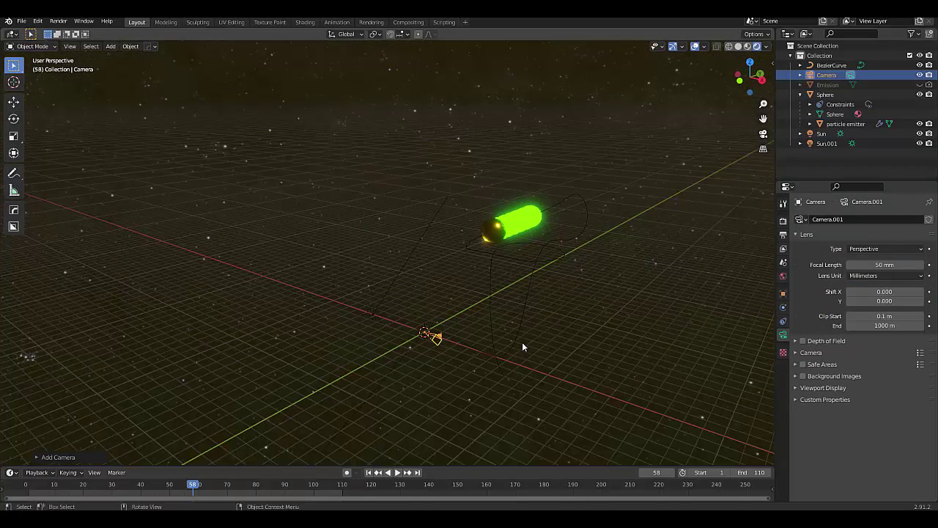
{"action": "key", "text": "ctrl+alt+KP_0"}
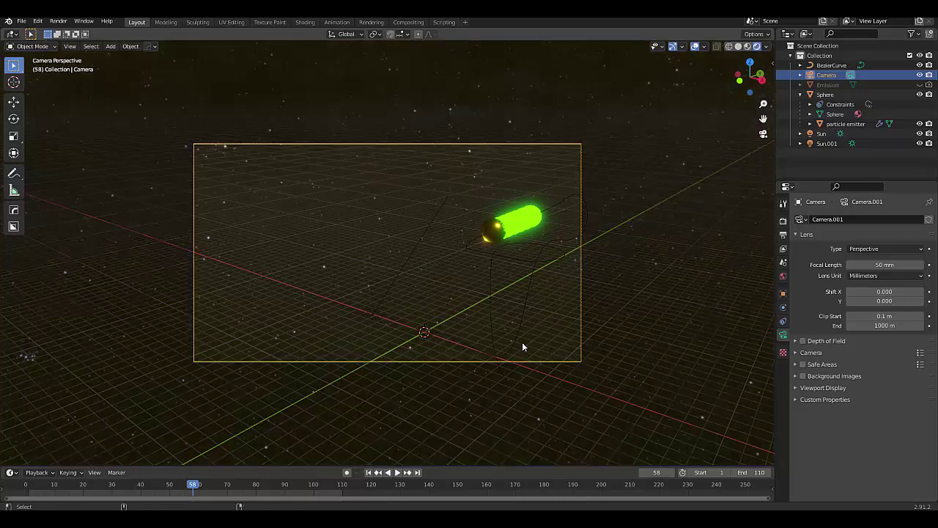
{"action": "key", "text": "g"}
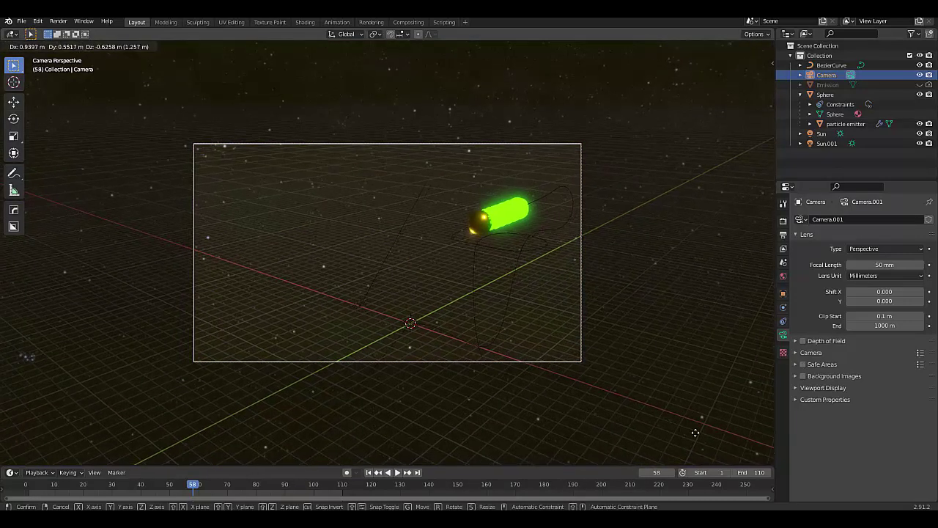
{"action": "left_click", "coordinate": [183, 77]}
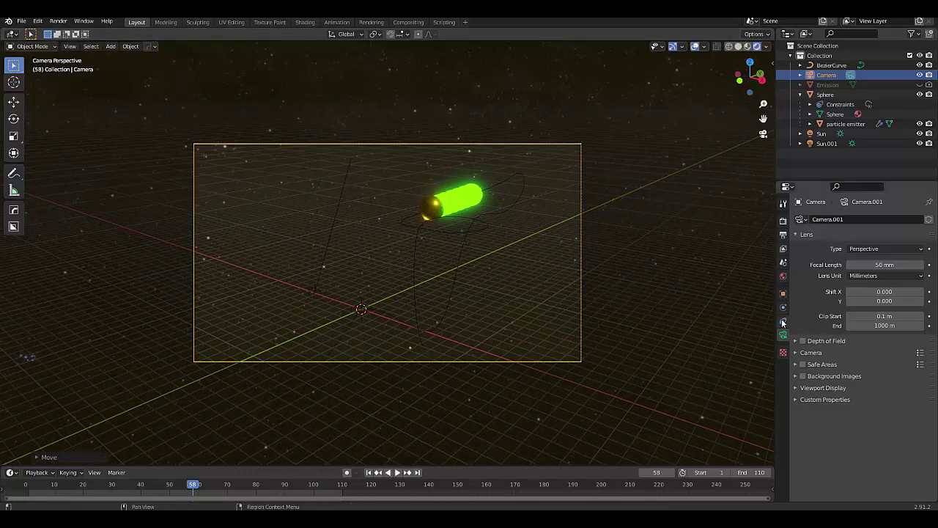
Step: Cancel an accidental scale and raise the camera's focal length to 125 mm
{"action": "key", "text": "s"}
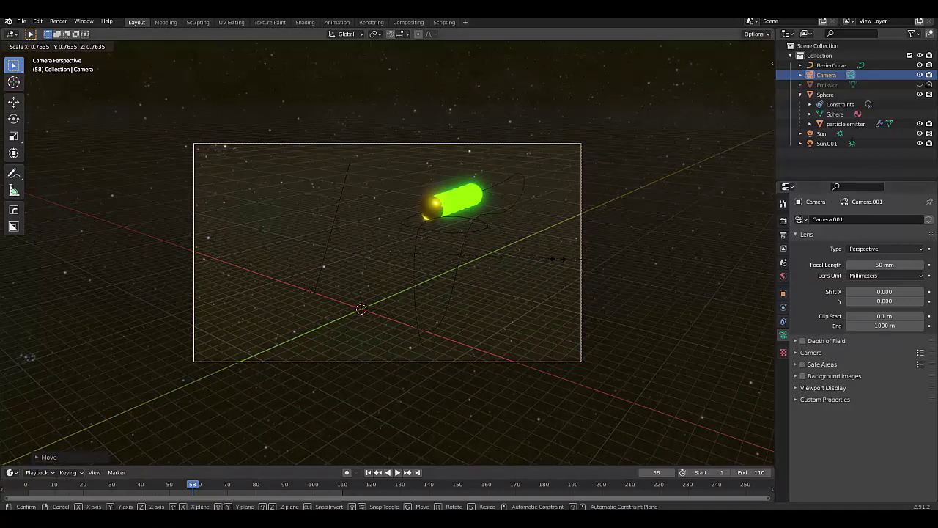
{"action": "key", "text": "Escape"}
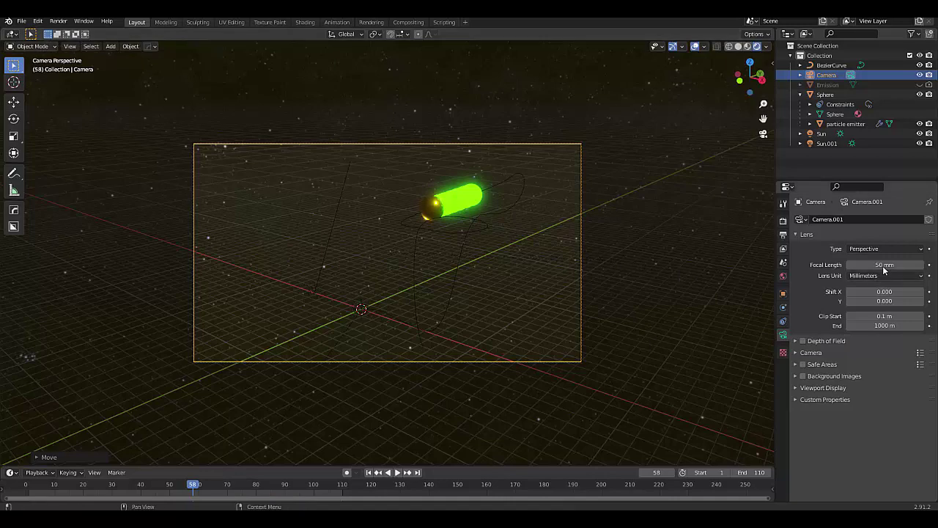
{"action": "left_click_drag", "start_coordinate": [882, 265], "coordinate": [927, 265]}
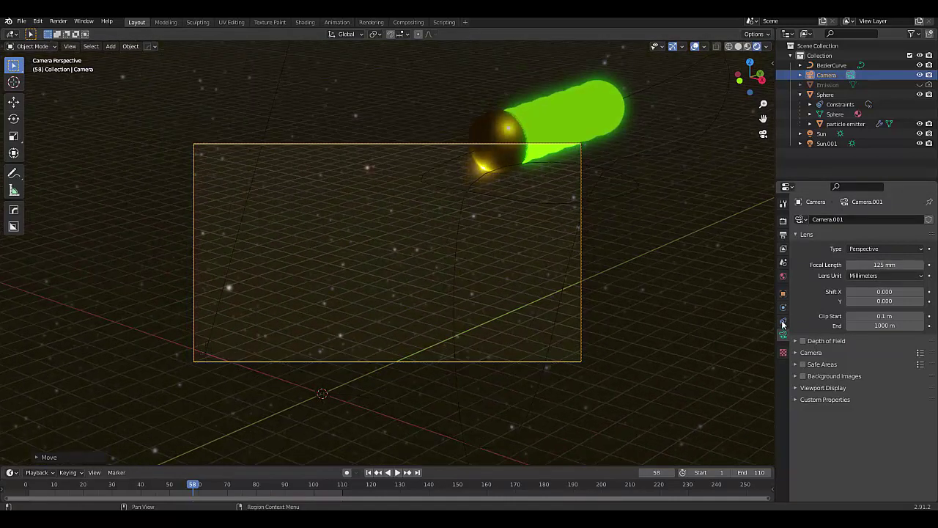
Step: Give the camera a Damped Track constraint targeting Sphere along -Z, then preview playback
{"action": "left_click", "coordinate": [783, 323]}
{"action": "left_click", "coordinate": [850, 220]}
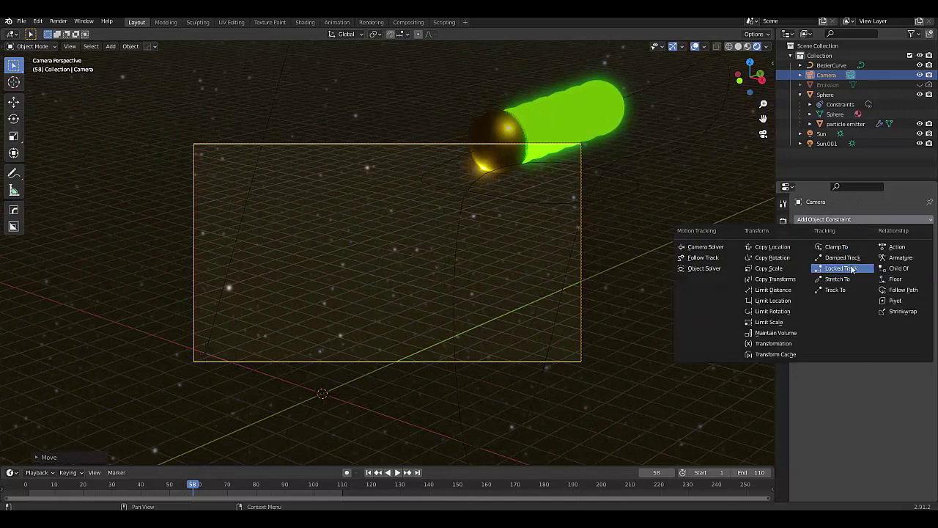
{"action": "left_click", "coordinate": [843, 257]}
{"action": "left_click", "coordinate": [868, 251]}
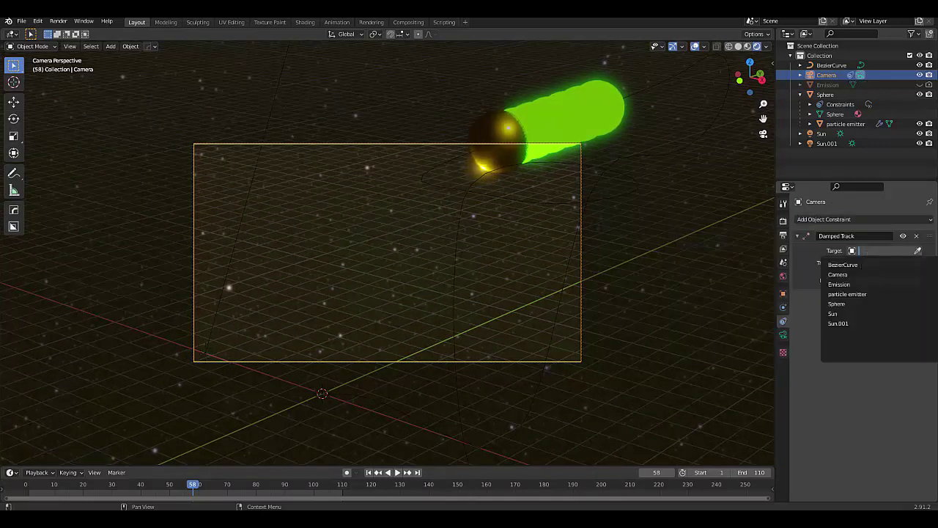
{"action": "left_click", "coordinate": [855, 305]}
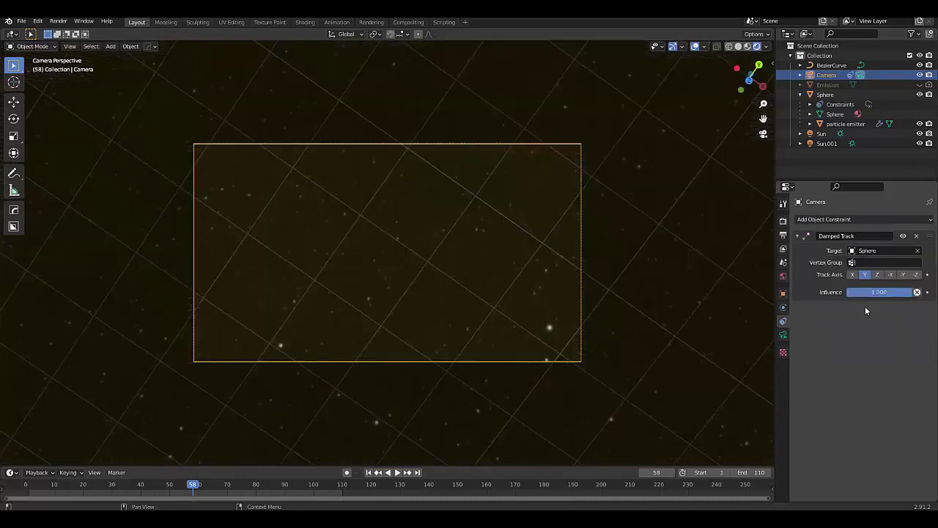
{"action": "left_click", "coordinate": [916, 274]}
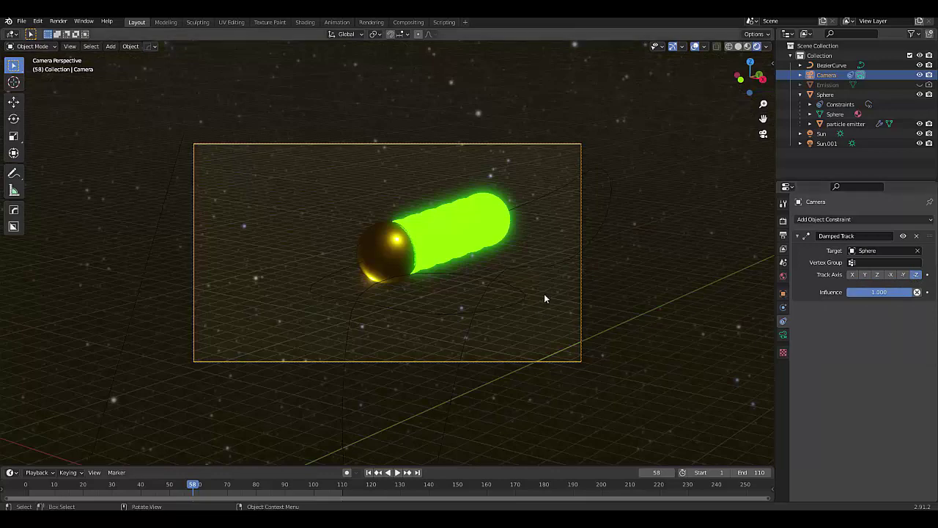
{"action": "key", "text": "space"}
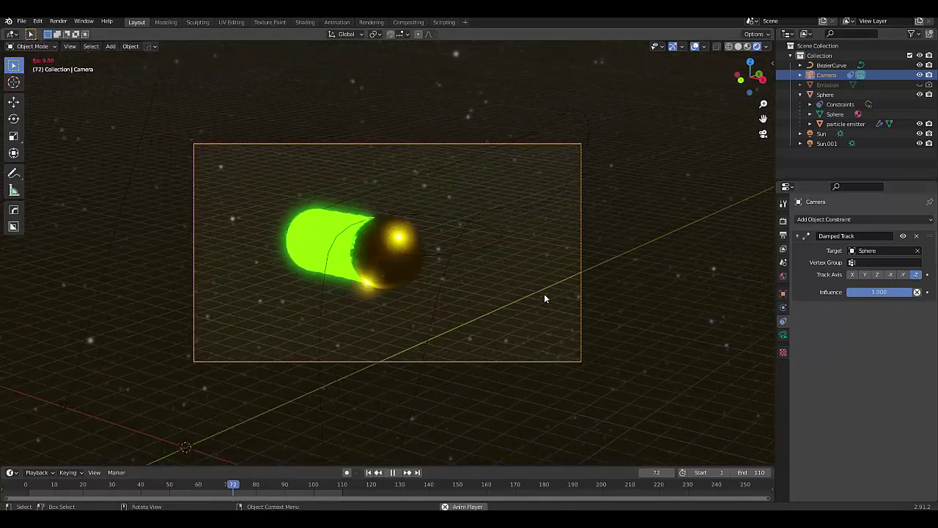
{"action": "key", "text": "space"}
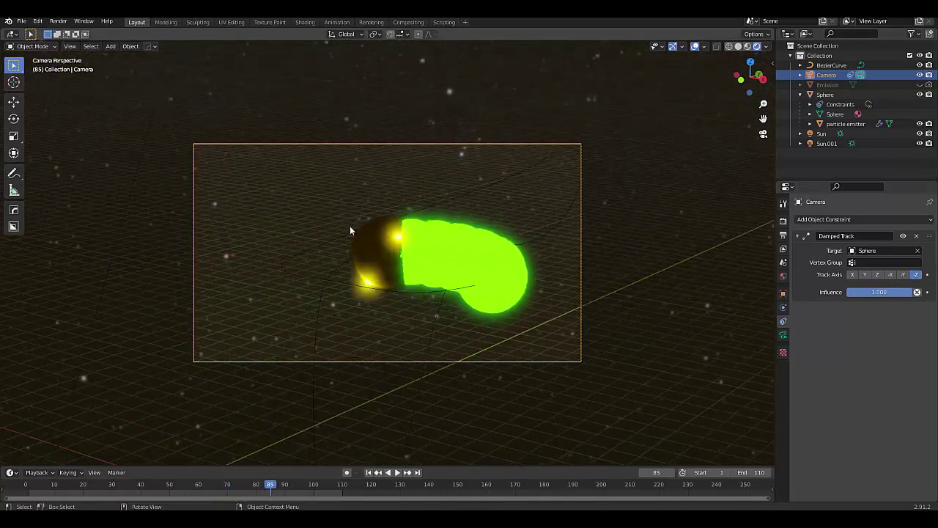
Step: Try Sphere roughness 0.4, settle on 0.2, and play the animation
{"action": "left_click", "coordinate": [361, 229]}
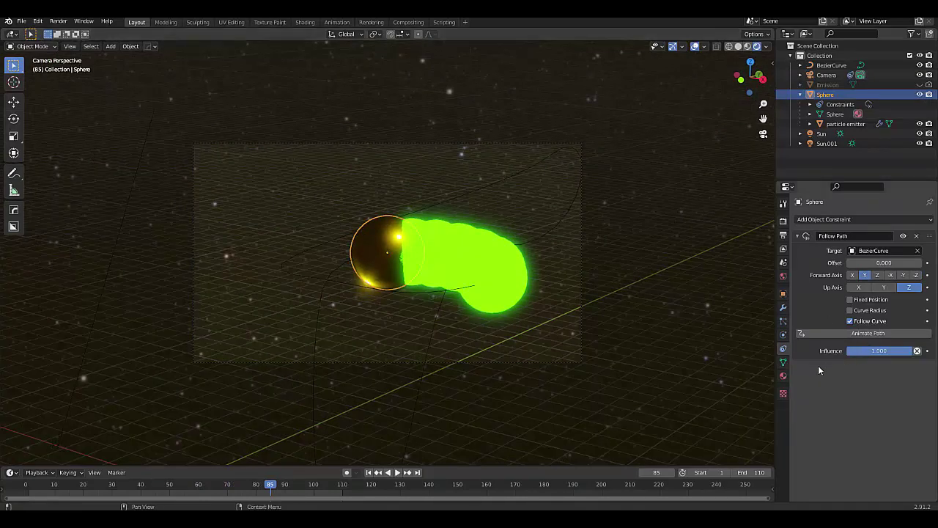
{"action": "left_click", "coordinate": [782, 375]}
{"action": "left_click", "coordinate": [887, 361]}
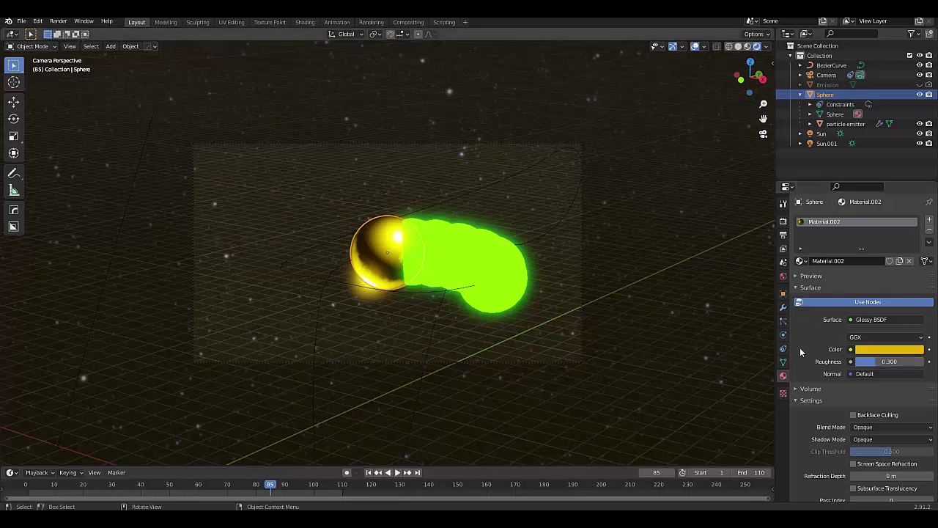
{"action": "left_click", "coordinate": [901, 362]}
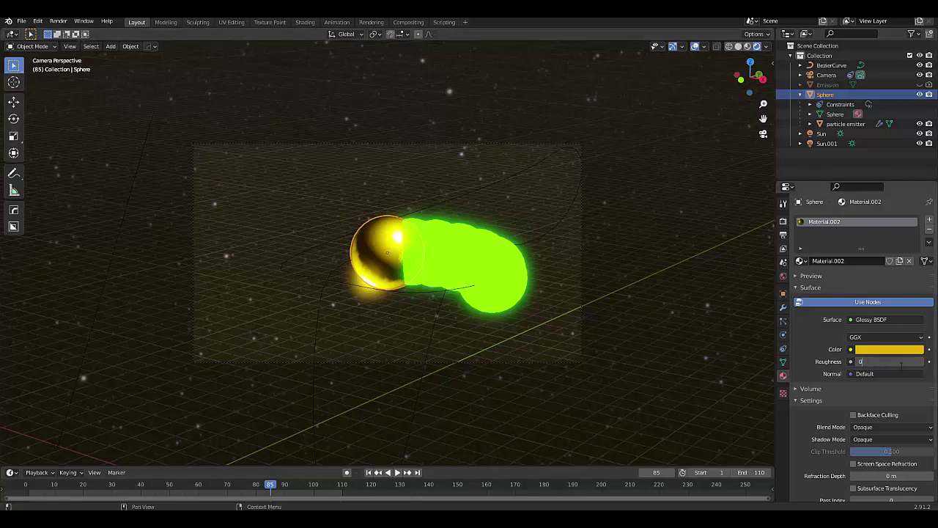
{"action": "key", "text": "Return"}
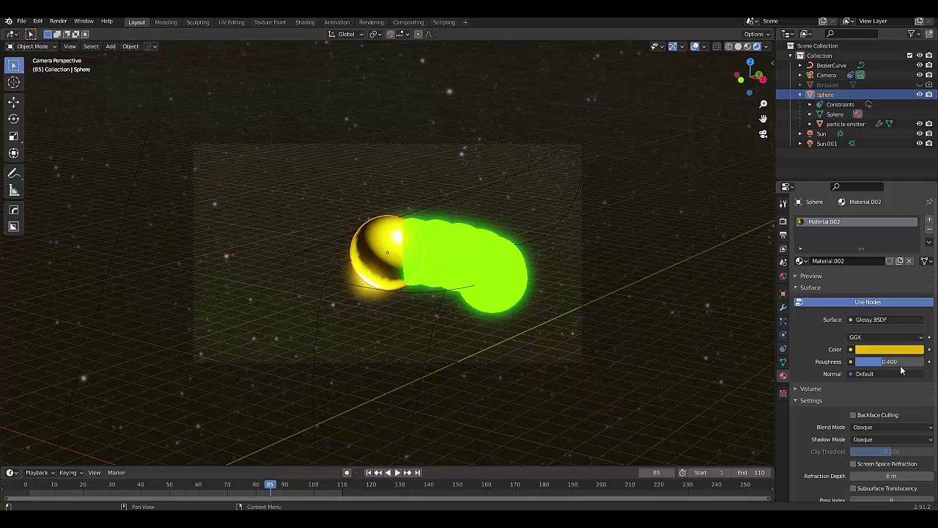
{"action": "left_click", "coordinate": [892, 366]}
{"action": "key", "text": "Return"}
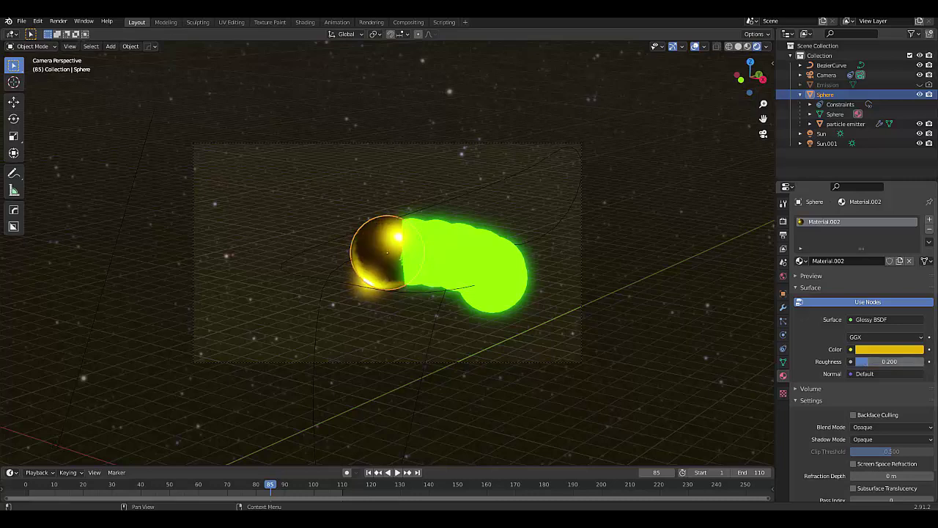
{"action": "key", "text": "space"}
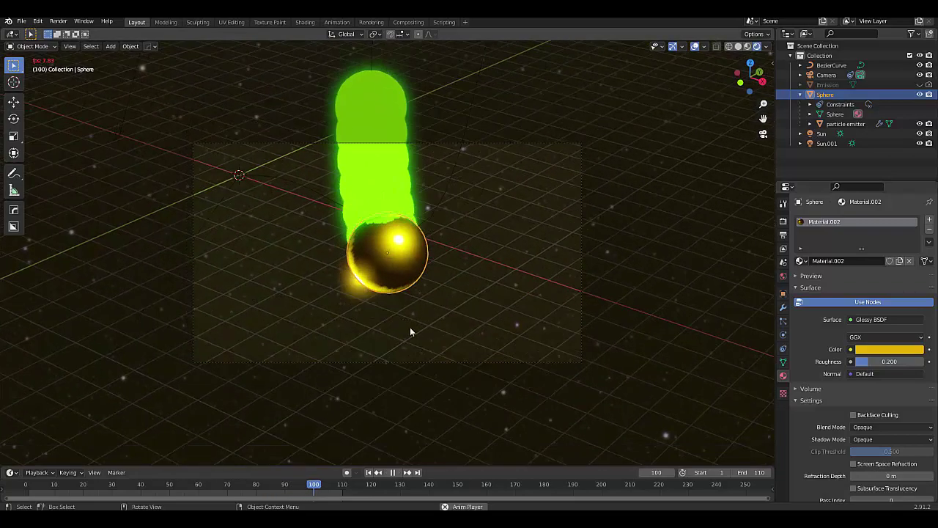
Step: Stop playback, leave the camera view, select Sun.001 and give it a first rotation
{"action": "key", "text": "space"}
{"action": "left_click", "coordinate": [762, 135]}
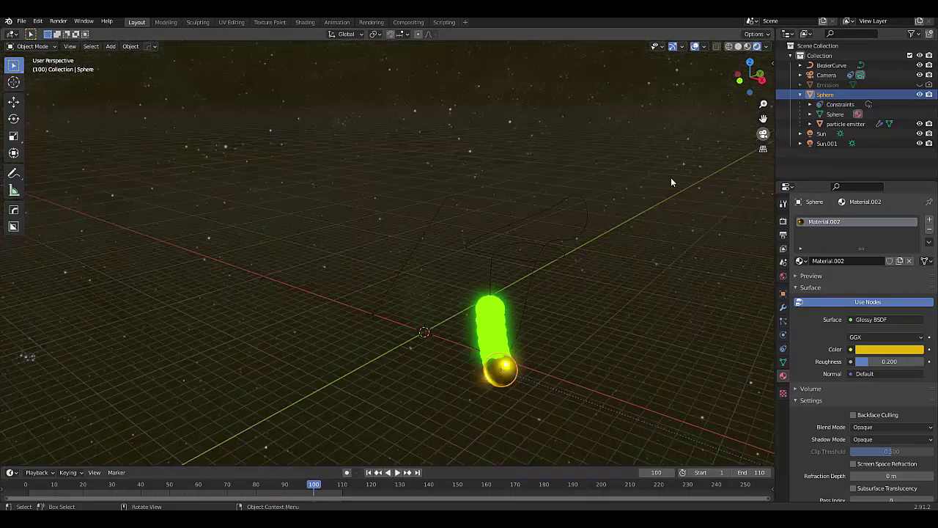
{"action": "middle_click_drag", "start_coordinate": [358, 329], "coordinate": [453, 308], "text": "shift"}
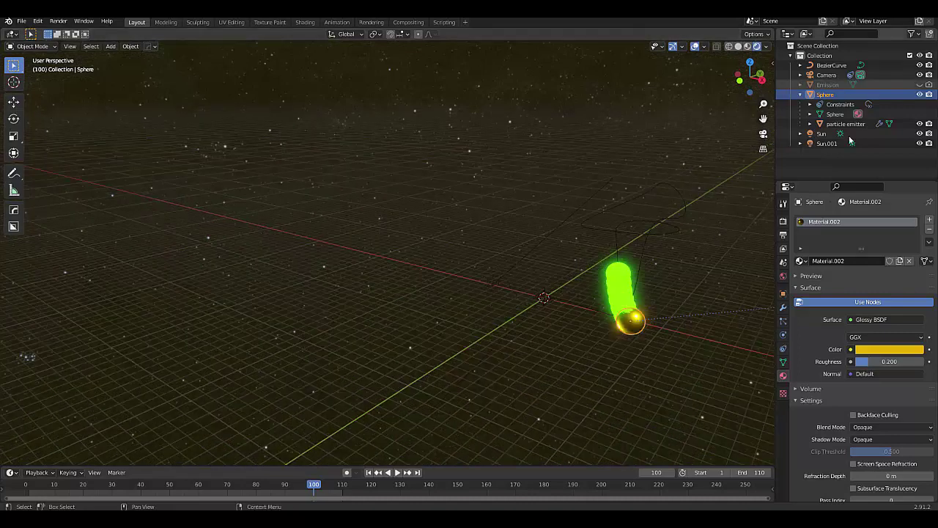
{"action": "left_click", "coordinate": [824, 144]}
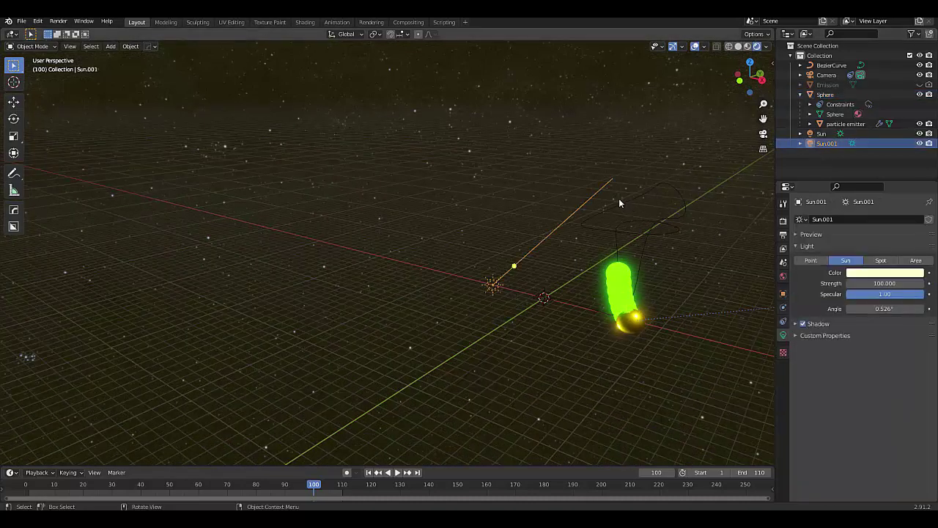
{"action": "key", "text": "r"}
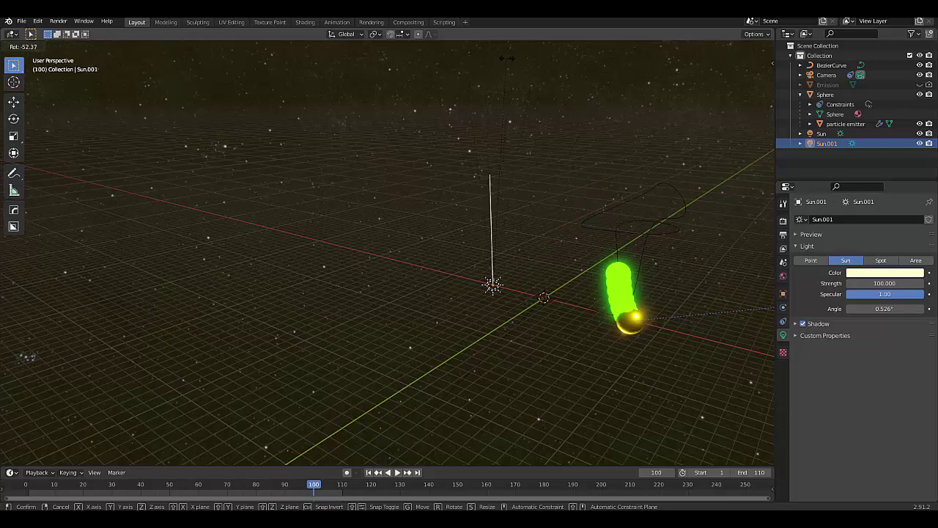
{"action": "left_click", "coordinate": [415, 71]}
Step: Rotate Sun.001 again to shine up-right, then replay the animation through the camera
{"action": "mouse_move", "coordinate": [373, 178]}
{"action": "middle_mouse_down"}
{"action": "mouse_move", "coordinate": [361, 191]}
{"action": "mouse_move", "coordinate": [366, 180]}
{"action": "middle_mouse_up"}
{"action": "key", "text": "r"}
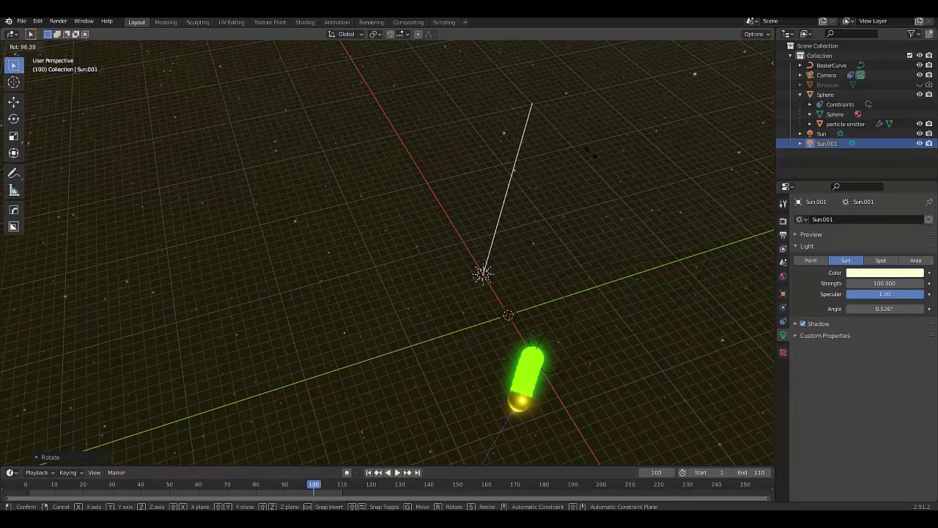
{"action": "left_click", "coordinate": [545, 377]}
{"action": "middle_click_drag", "start_coordinate": [545, 373], "coordinate": [448, 337]}
{"action": "left_click", "coordinate": [762, 133]}
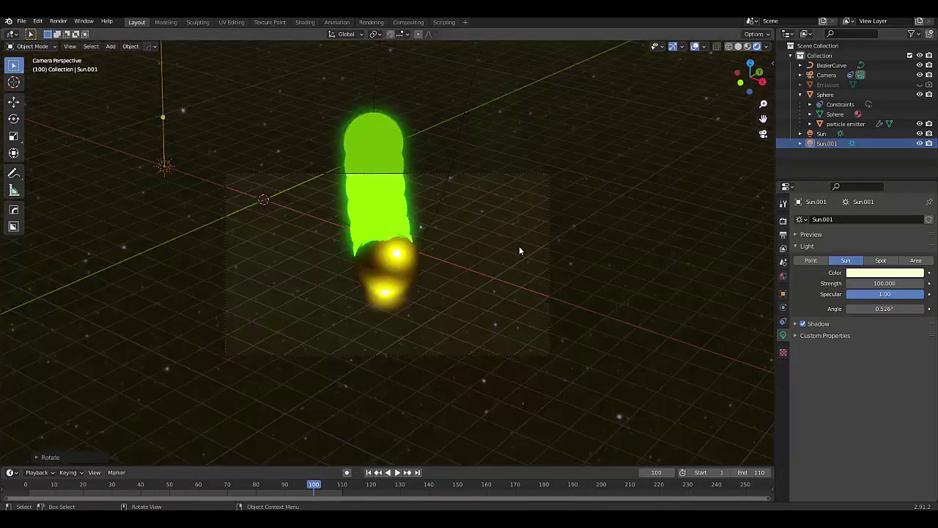
{"action": "key", "text": "space"}
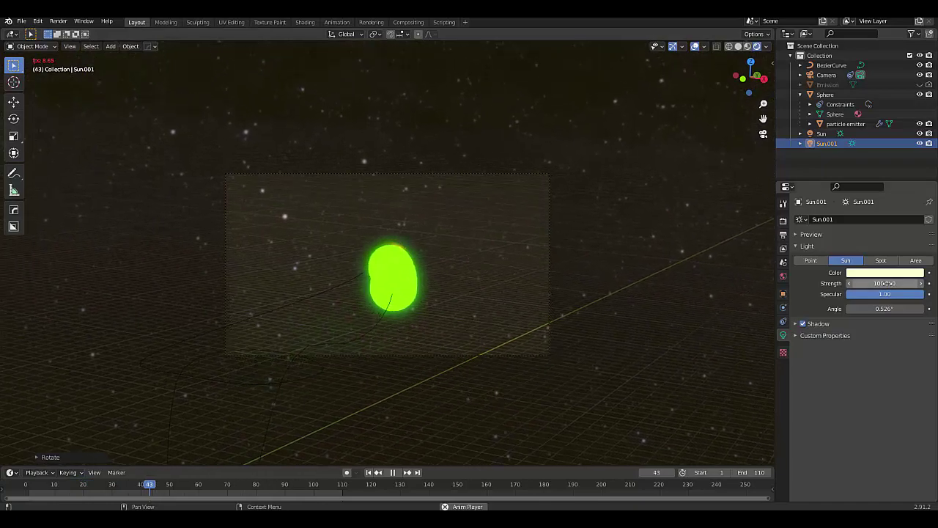
Step: Give the gold Sphere's glossy material a Roughness of 0.15
{"action": "left_click", "coordinate": [826, 96]}
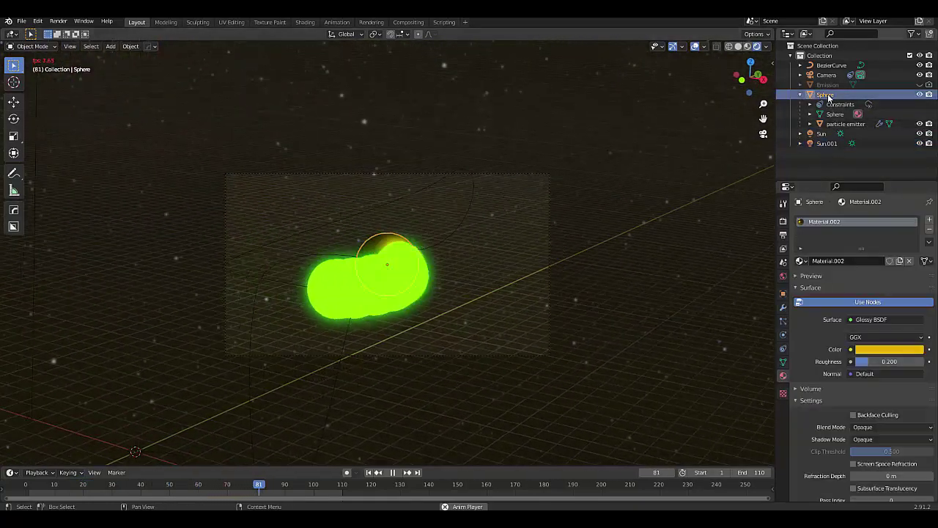
{"action": "left_click", "coordinate": [876, 361]}
{"action": "type", "text": "0"}
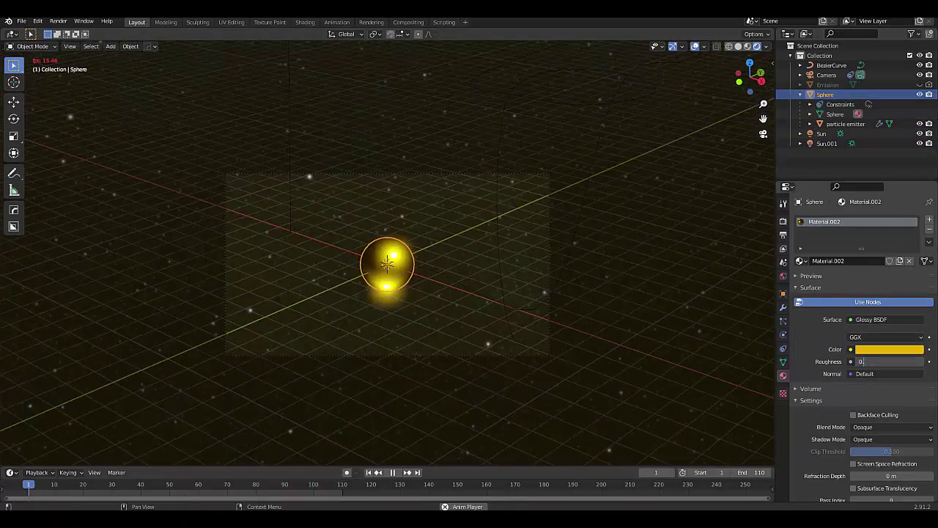
{"action": "type", "text": ".15"}
{"action": "key", "text": "Return"}
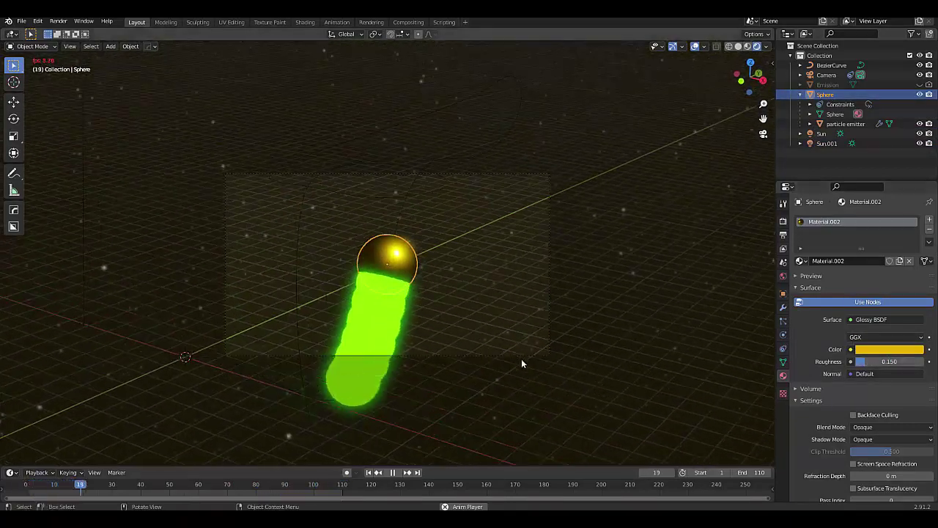
Step: Rewind the animation to frame 1 and orbit the view out of the camera
{"action": "middle_click_drag", "start_coordinate": [521, 362], "coordinate": [513, 435], "text": "shift"}
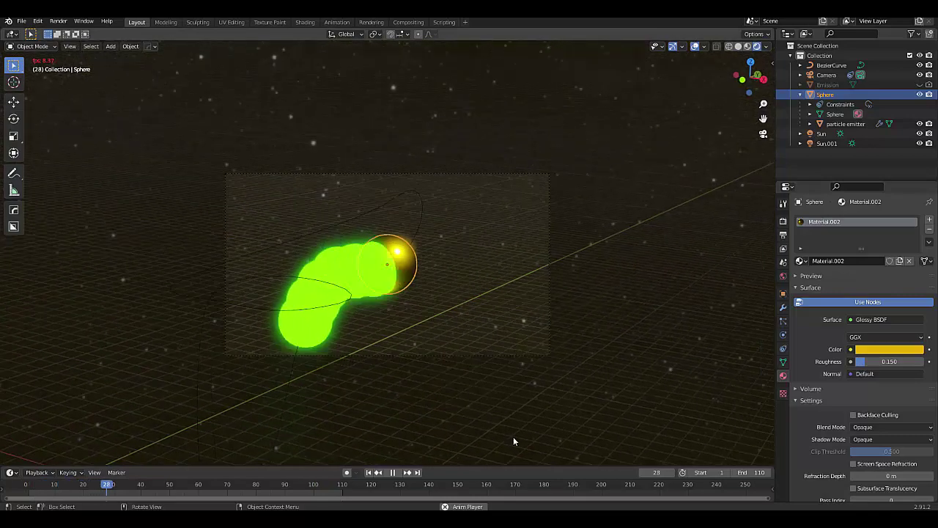
{"action": "left_click", "coordinate": [368, 473]}
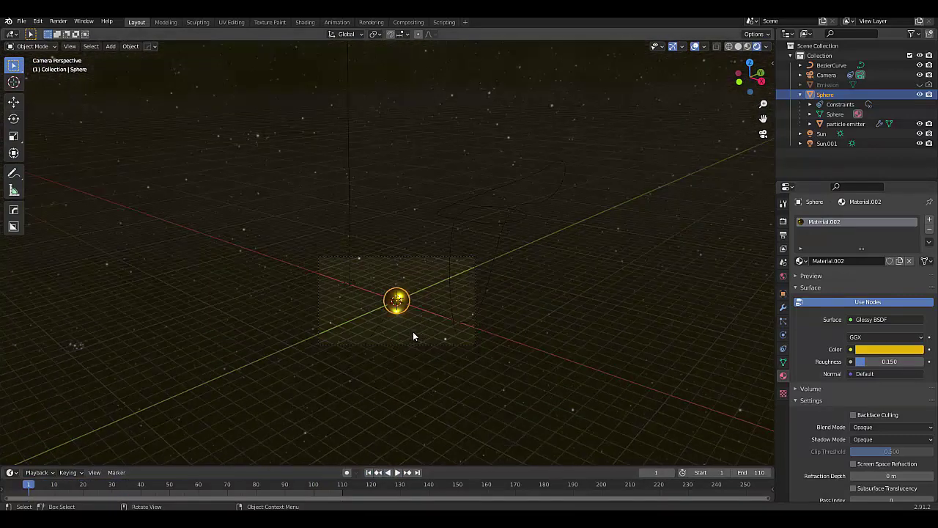
{"action": "middle_click_drag", "start_coordinate": [749, 145], "coordinate": [463, 277]}
{"action": "middle_click_drag", "start_coordinate": [461, 353], "coordinate": [451, 373]}
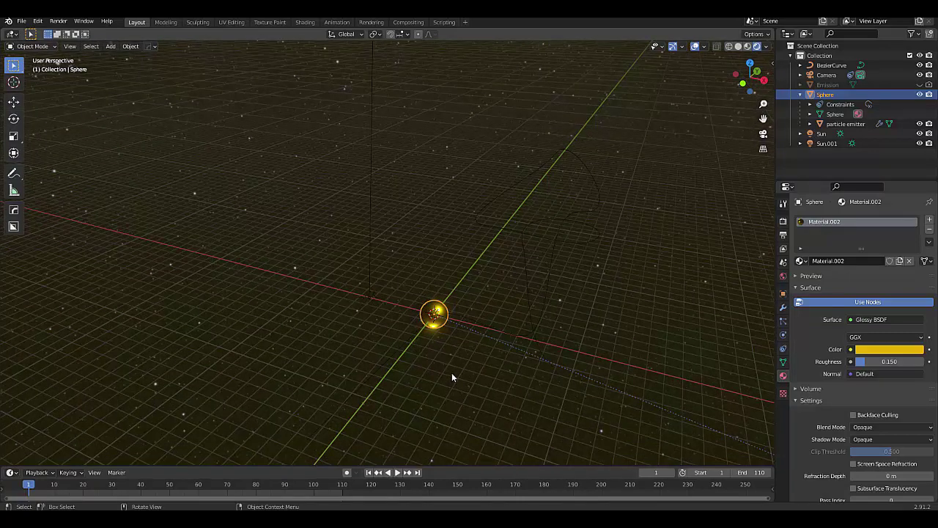
Step: Add a UV sphere and move it straight up above the origin
{"action": "key", "text": "shift+a"}
{"action": "mouse_move", "coordinate": [420, 242]}
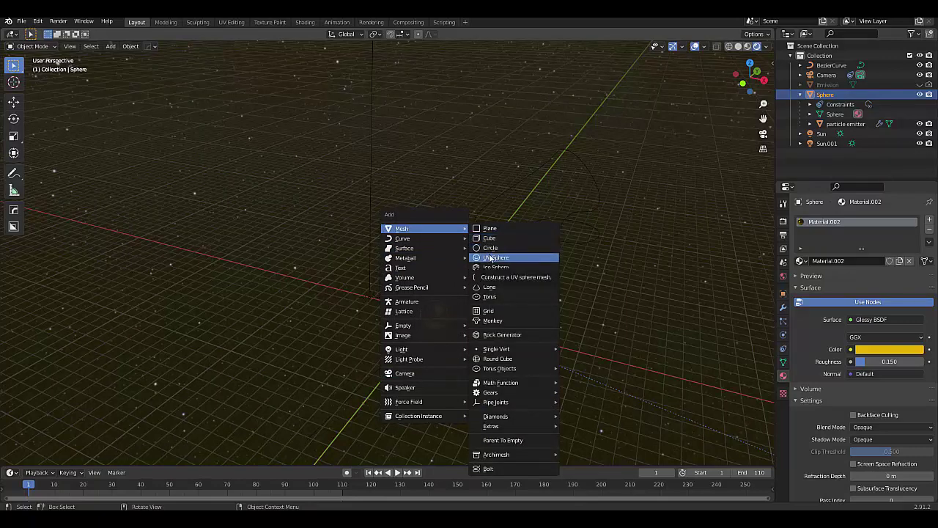
{"action": "left_click", "coordinate": [489, 258]}
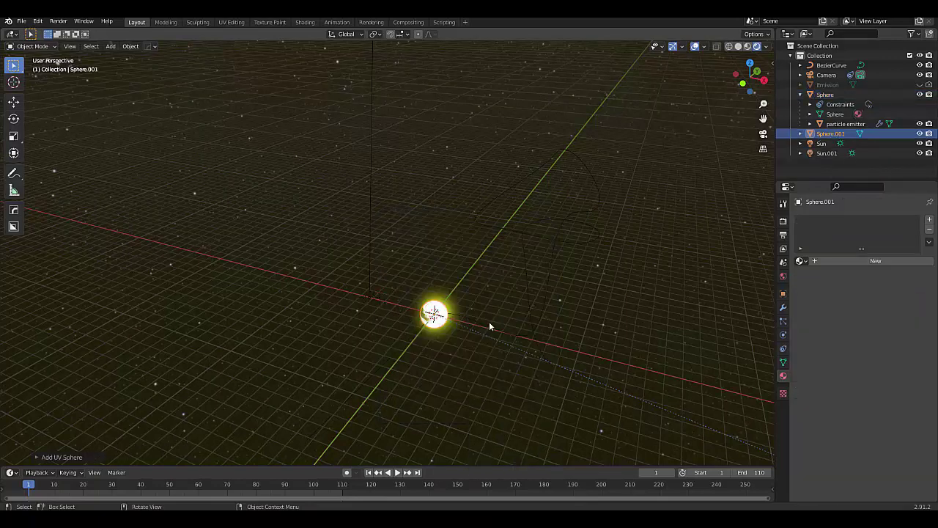
{"action": "key", "text": "g"}
{"action": "key", "text": "z"}
{"action": "left_click", "coordinate": [533, 221]}
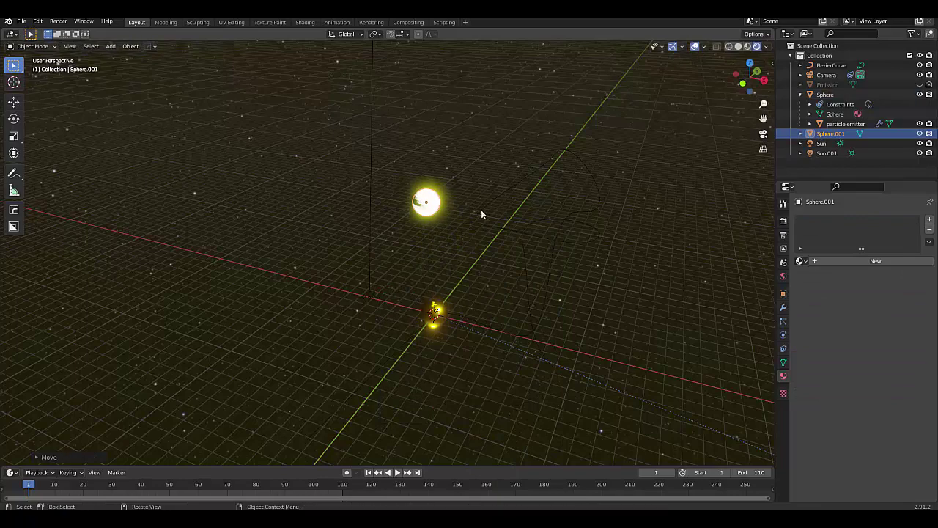
Step: Give the new sphere a cyan Emission material at strength 30
{"action": "left_click", "coordinate": [853, 264]}
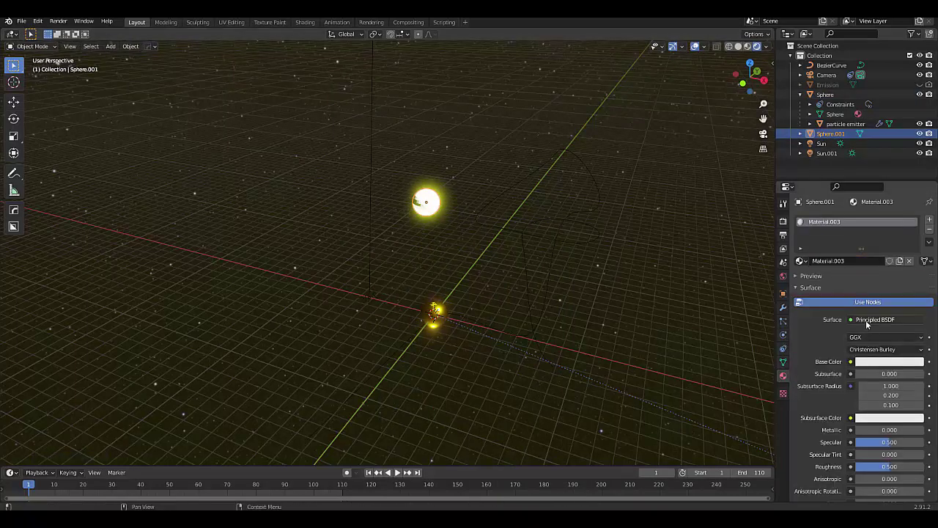
{"action": "left_click", "coordinate": [868, 320]}
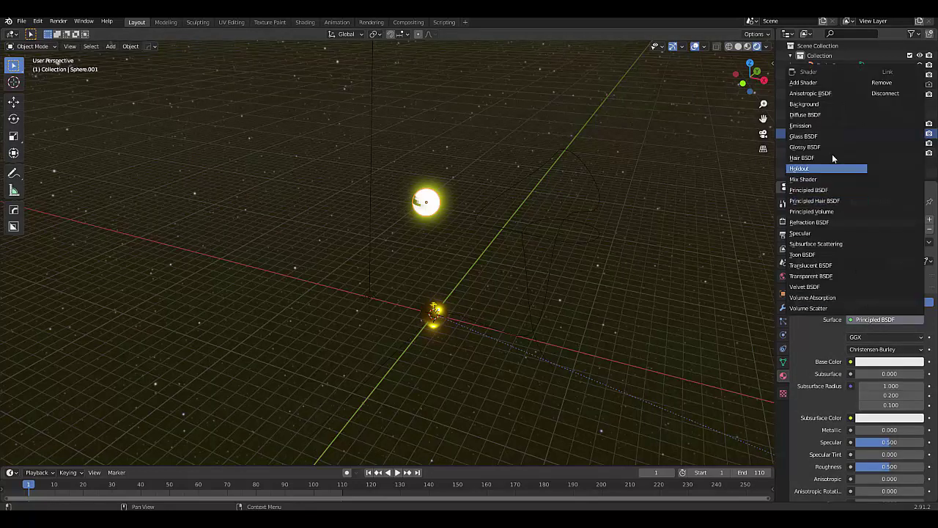
{"action": "left_click", "coordinate": [831, 127]}
{"action": "left_click", "coordinate": [882, 348]}
{"action": "key", "text": "Return"}
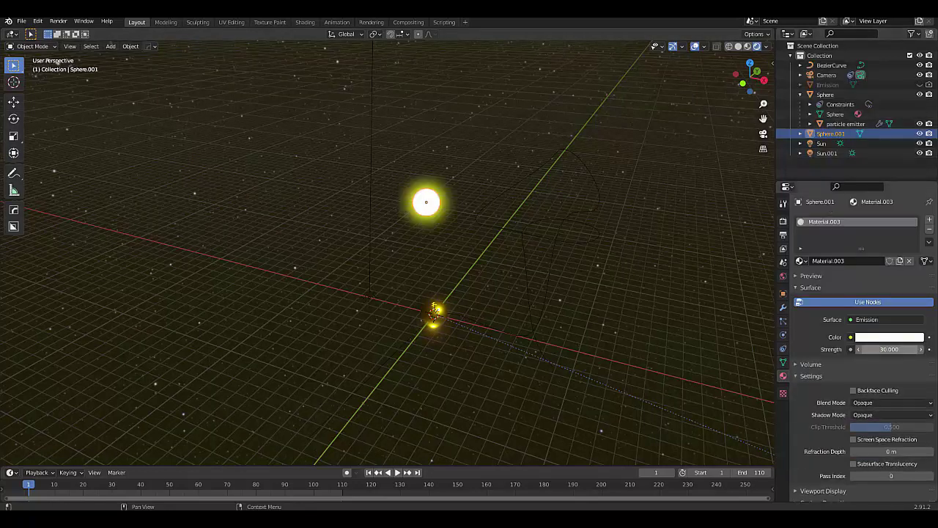
{"action": "left_click", "coordinate": [891, 338]}
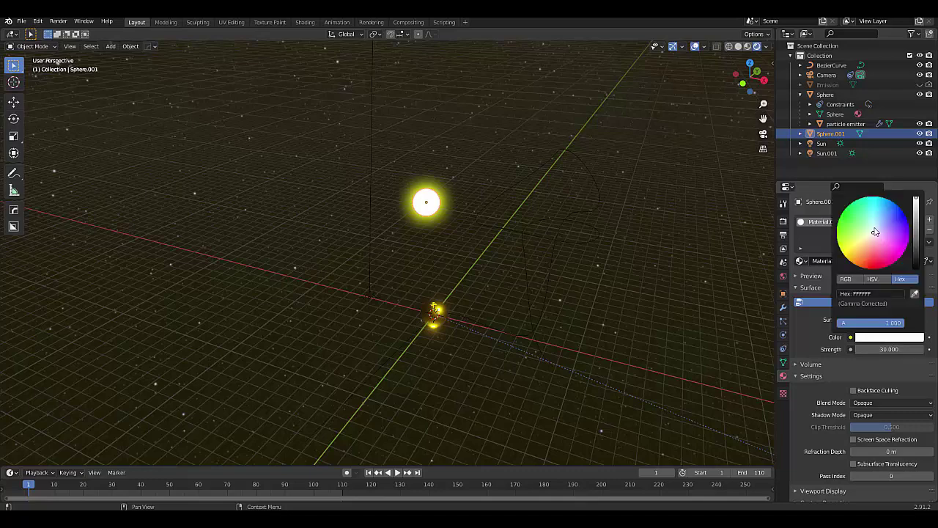
{"action": "left_click_drag", "start_coordinate": [873, 231], "coordinate": [870, 196]}
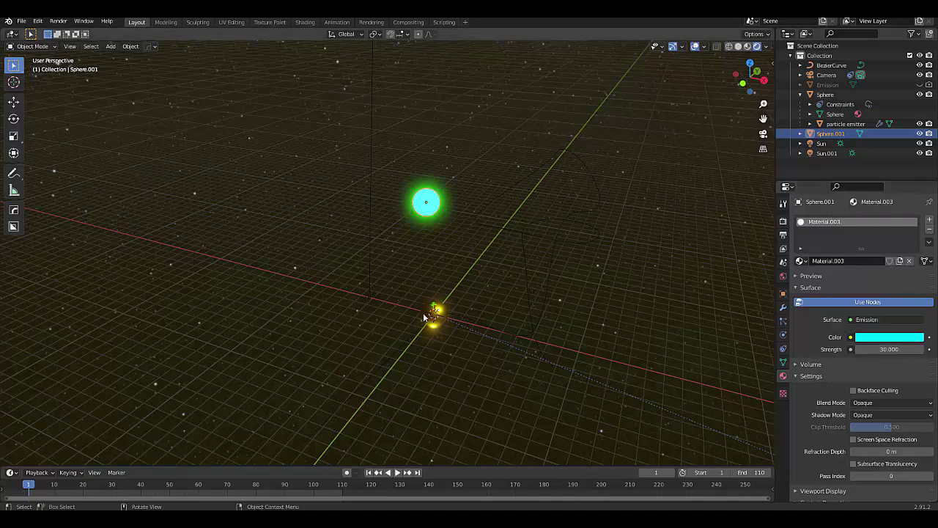
Step: In top view, duplicate the glowing sphere twice, placing a copy below the gold sphere
{"action": "key", "text": "KP_7"}
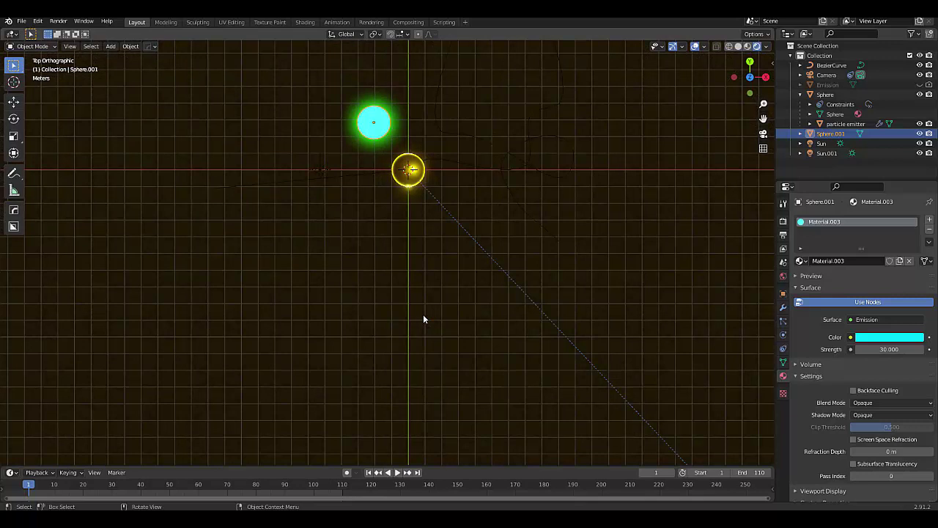
{"action": "key", "text": "shift+d"}
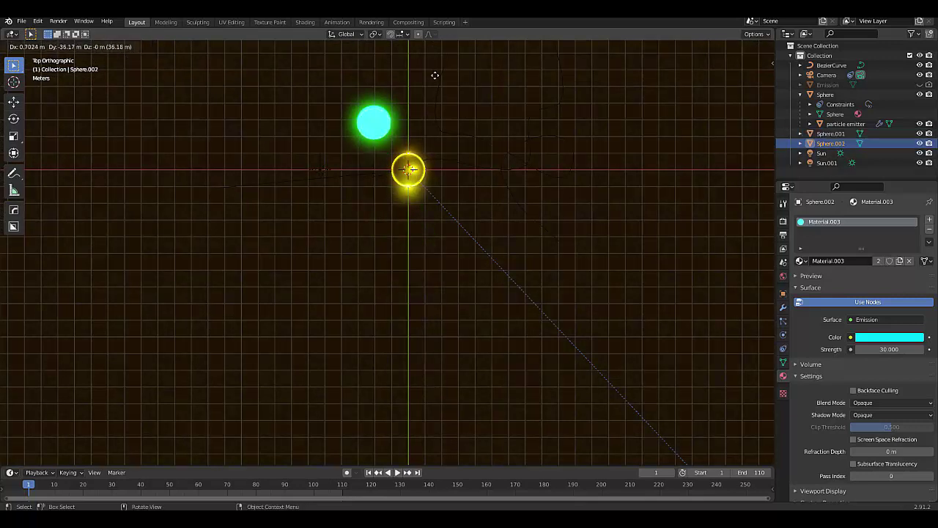
{"action": "left_click", "coordinate": [434, 81]}
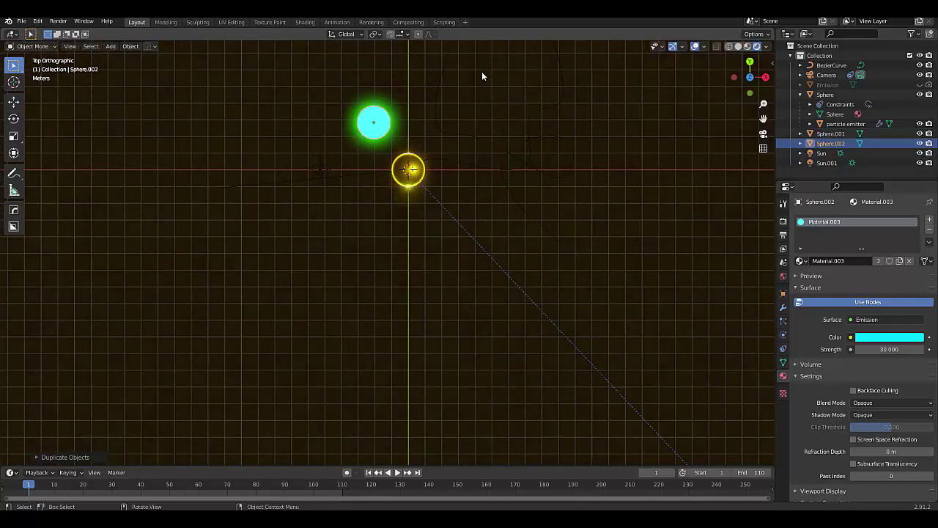
{"action": "key", "text": "shift+d"}
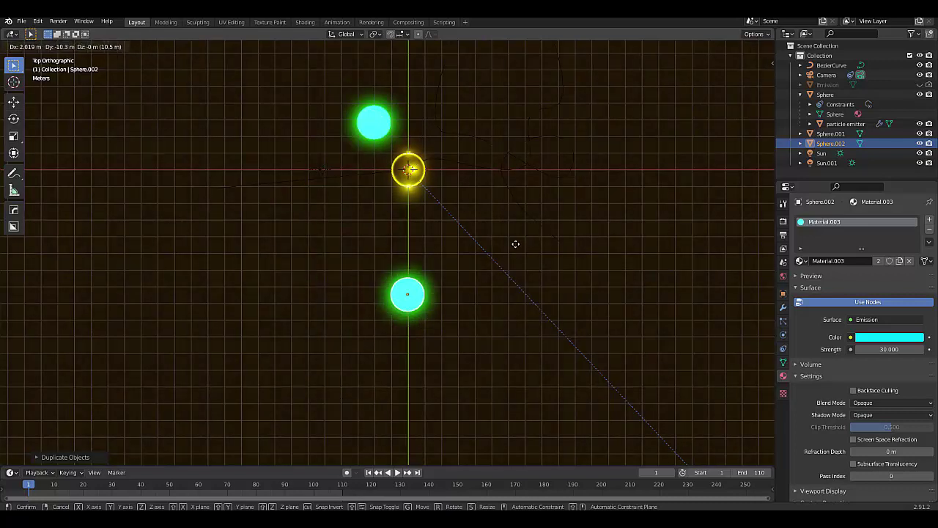
{"action": "left_click", "coordinate": [516, 243]}
Step: Try green, add another copy at the upper right, then make the shared emission colour red
{"action": "left_click", "coordinate": [889, 336]}
{"action": "left_click", "coordinate": [840, 220]}
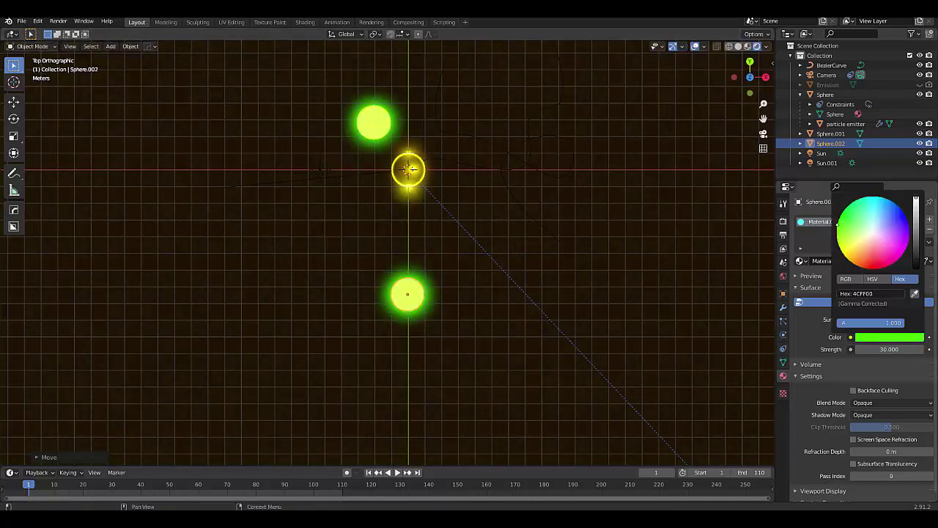
{"action": "key", "text": "shift+d"}
{"action": "left_click", "coordinate": [598, 106]}
{"action": "left_click", "coordinate": [879, 337]}
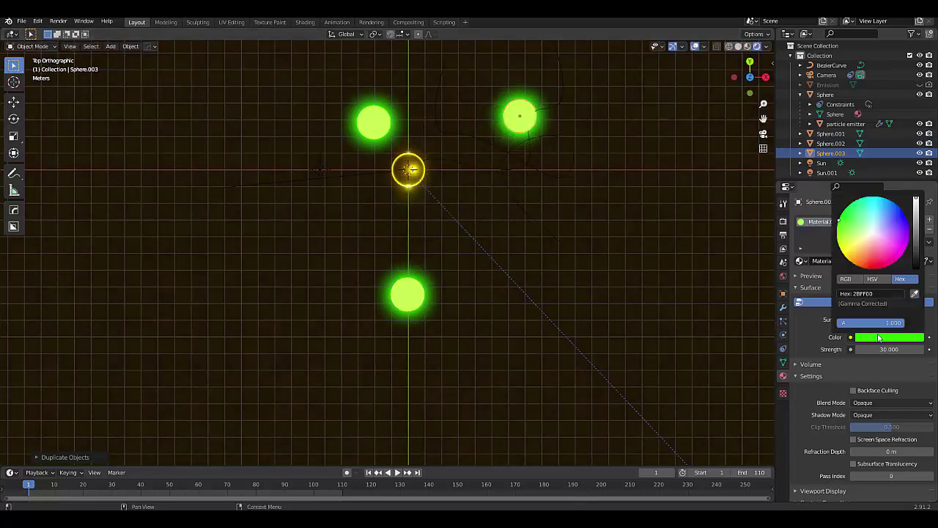
{"action": "left_click_drag", "start_coordinate": [870, 252], "coordinate": [871, 268]}
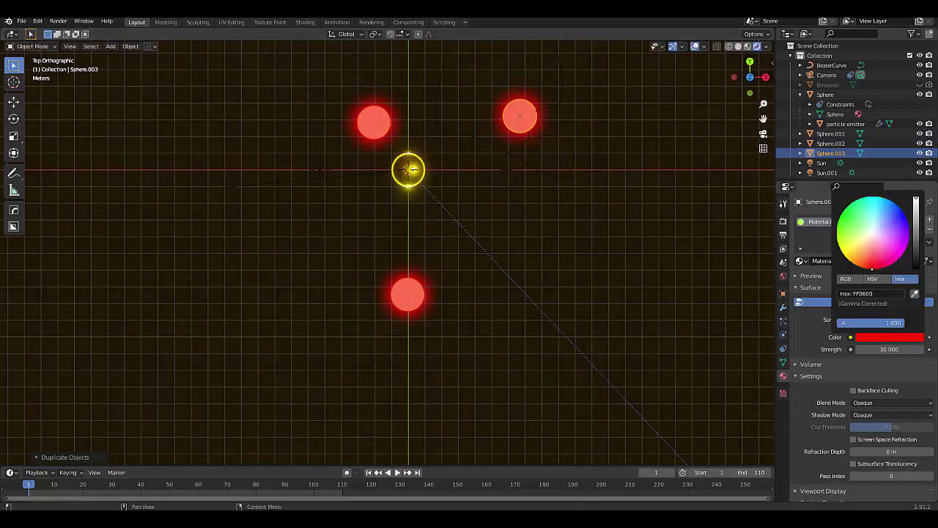
Step: Add material slots to the right sphere and create a new Emission material, Material.005
{"action": "left_click", "coordinate": [929, 220]}
{"action": "left_click", "coordinate": [929, 220]}
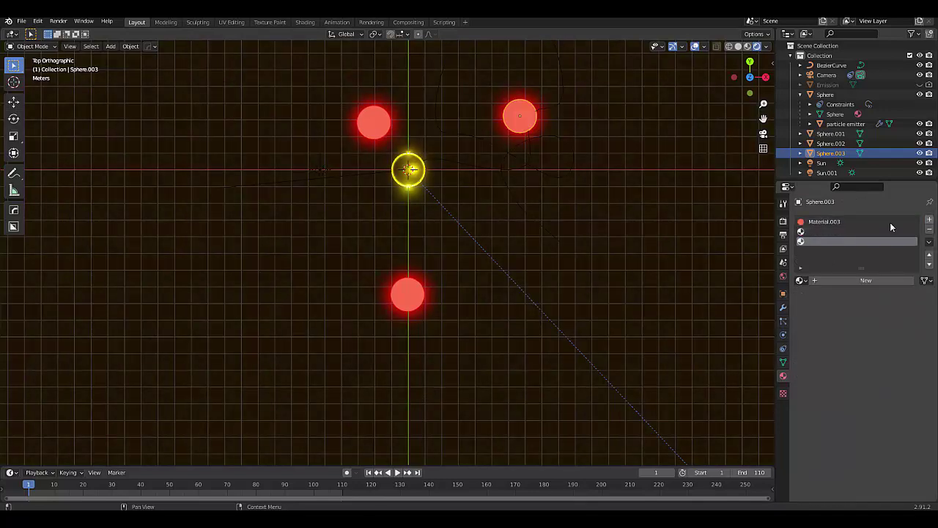
{"action": "left_click", "coordinate": [836, 276]}
{"action": "left_click", "coordinate": [835, 231]}
{"action": "left_click", "coordinate": [833, 278]}
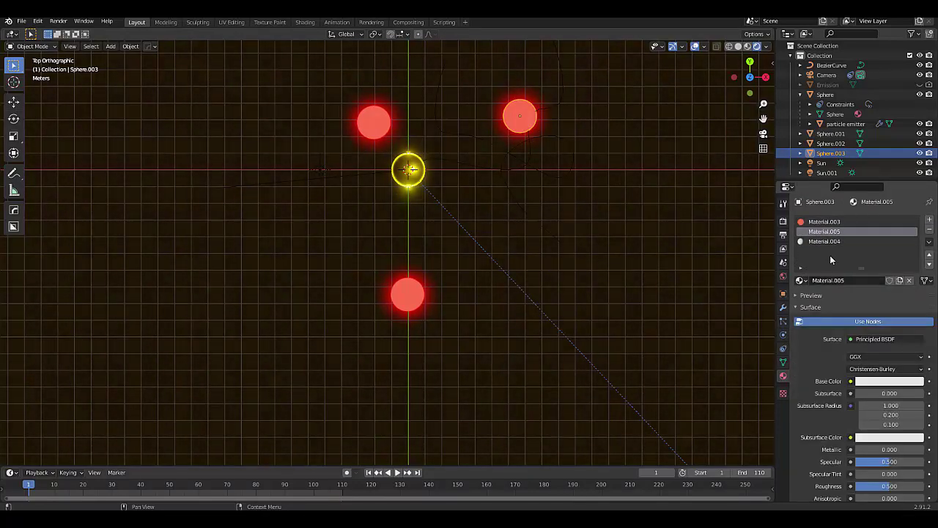
{"action": "left_click", "coordinate": [851, 340]}
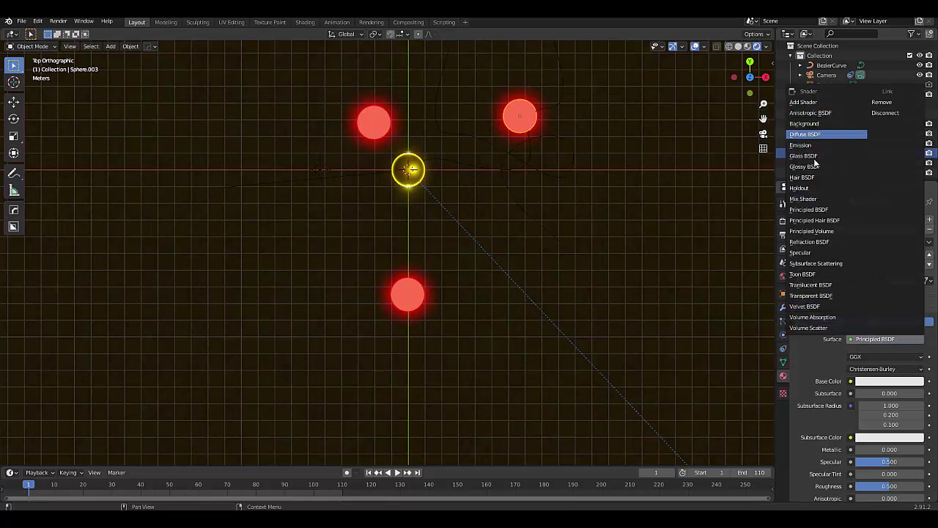
{"action": "left_click", "coordinate": [813, 146]}
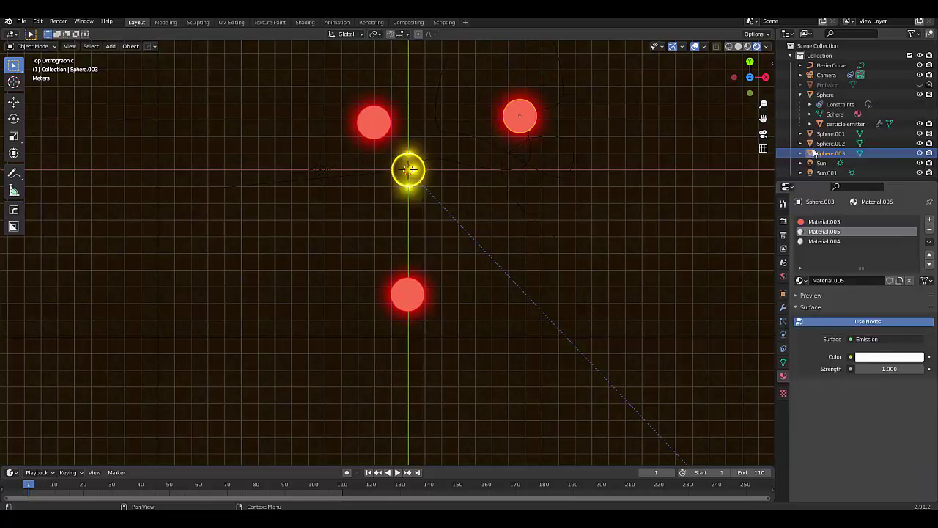
Step: Set Material.005 to bright green at strength 30 and remove the red Material.003 slot
{"action": "left_click", "coordinate": [870, 355]}
{"action": "left_click_drag", "start_coordinate": [874, 275], "coordinate": [843, 264]}
{"action": "left_click", "coordinate": [877, 371]}
{"action": "type", "text": "30"}
{"action": "key", "text": "Return"}
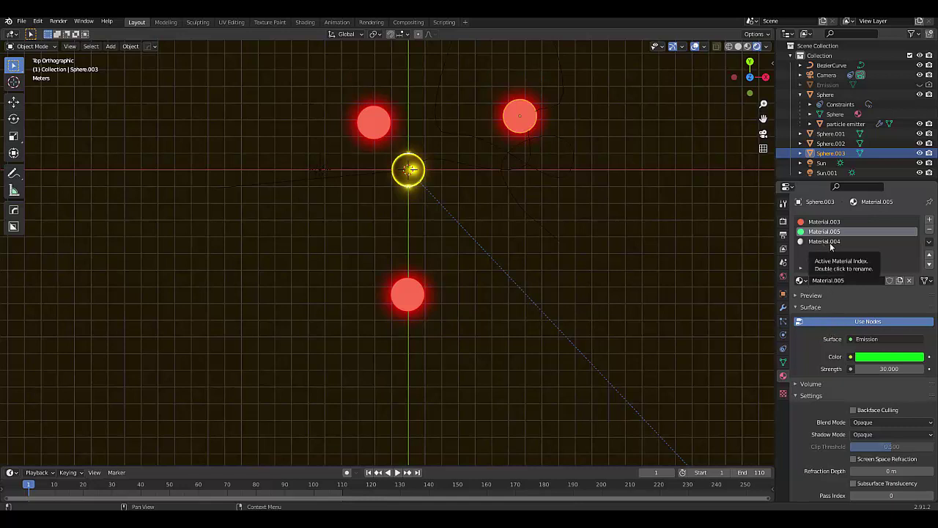
{"action": "left_click", "coordinate": [828, 221]}
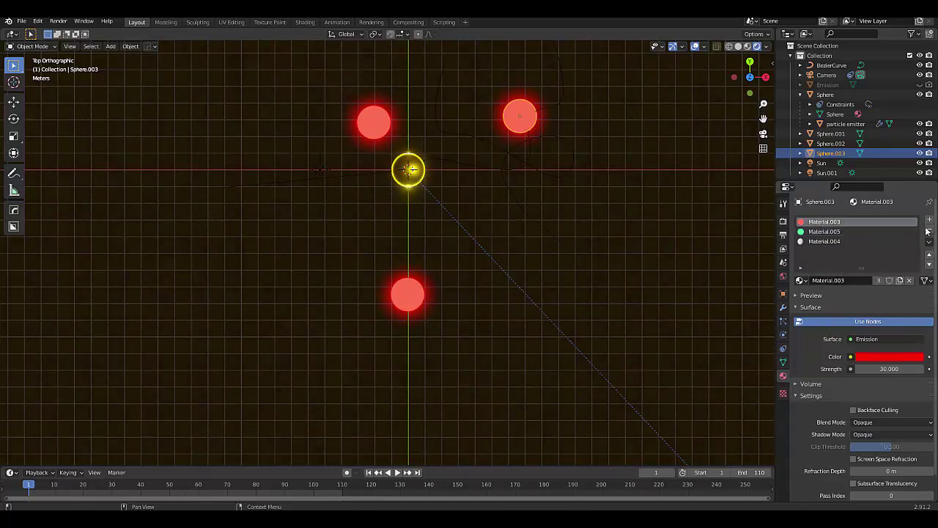
{"action": "left_click", "coordinate": [929, 231]}
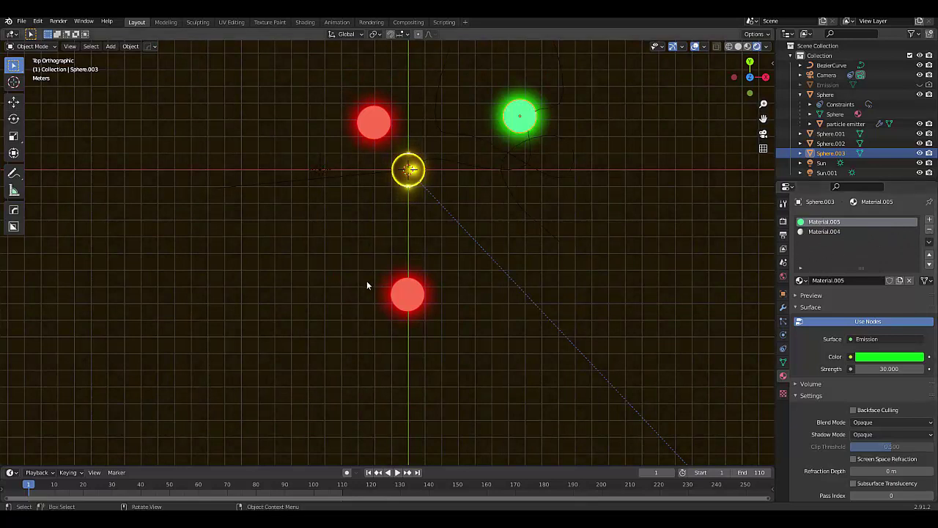
{"action": "left_click", "coordinate": [412, 296]}
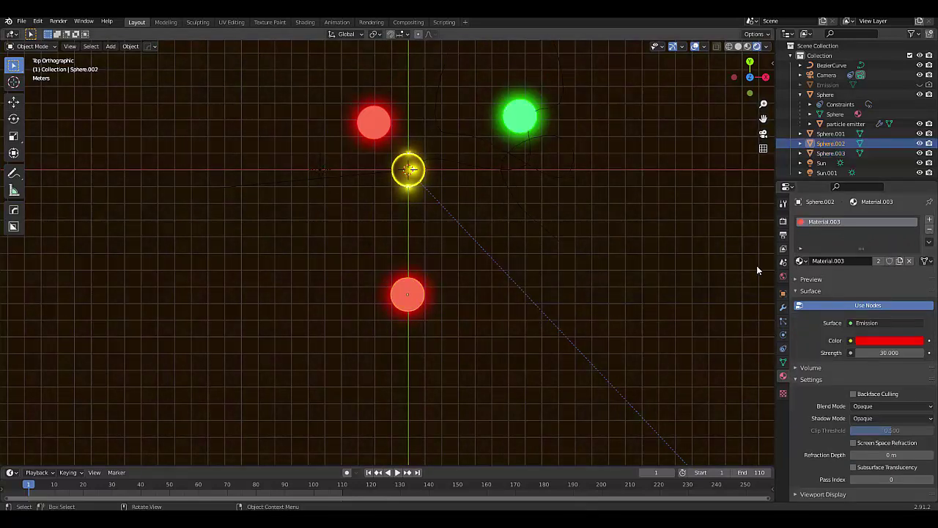
Step: Replace the bottom sphere's red material with a new Emission material
{"action": "left_click", "coordinate": [929, 231]}
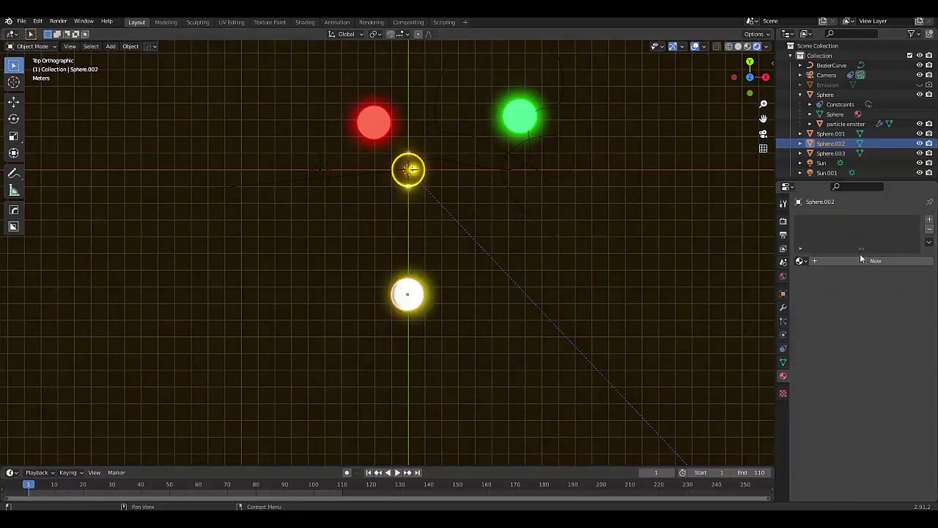
{"action": "left_click", "coordinate": [857, 261]}
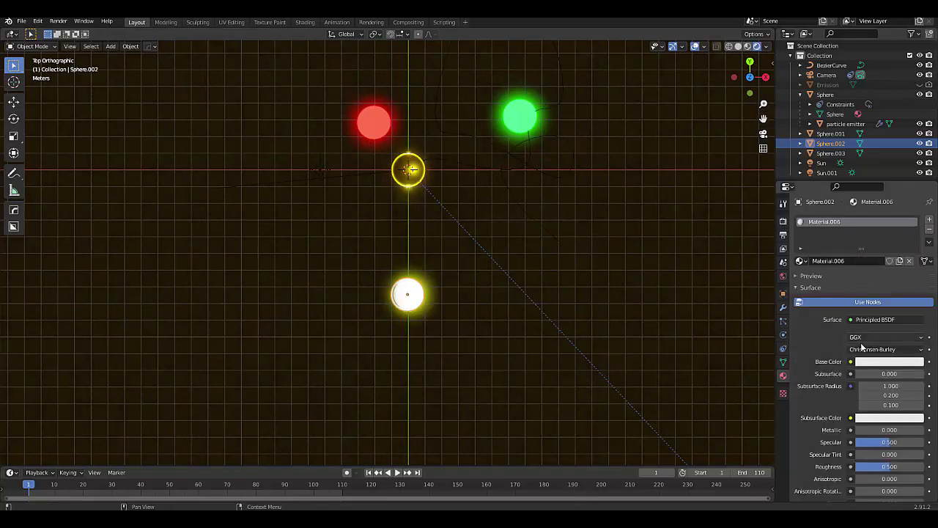
{"action": "left_click", "coordinate": [863, 319]}
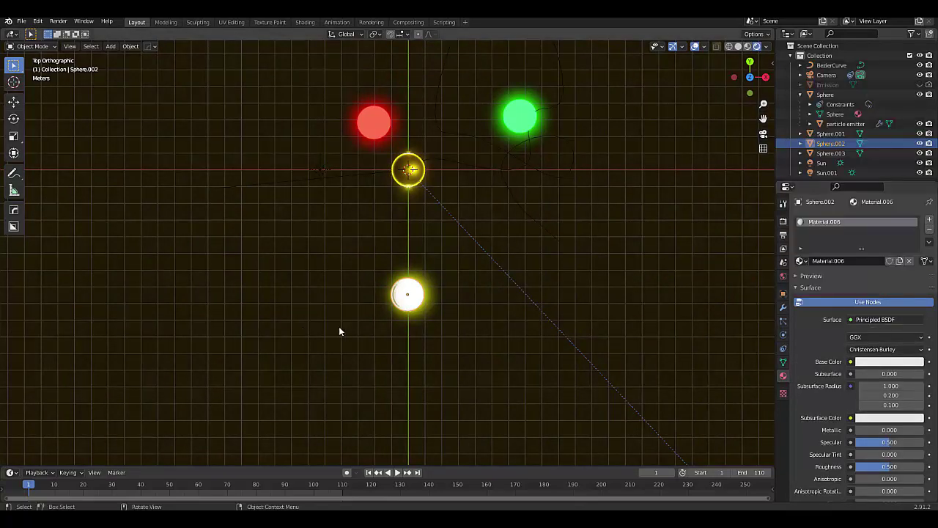
{"action": "scroll", "coordinate": [409, 301], "scroll_direction": "up", "scroll_amount": 4}
{"action": "middle_click_drag", "start_coordinate": [409, 301], "coordinate": [527, 300]}
{"action": "left_click", "coordinate": [876, 319]}
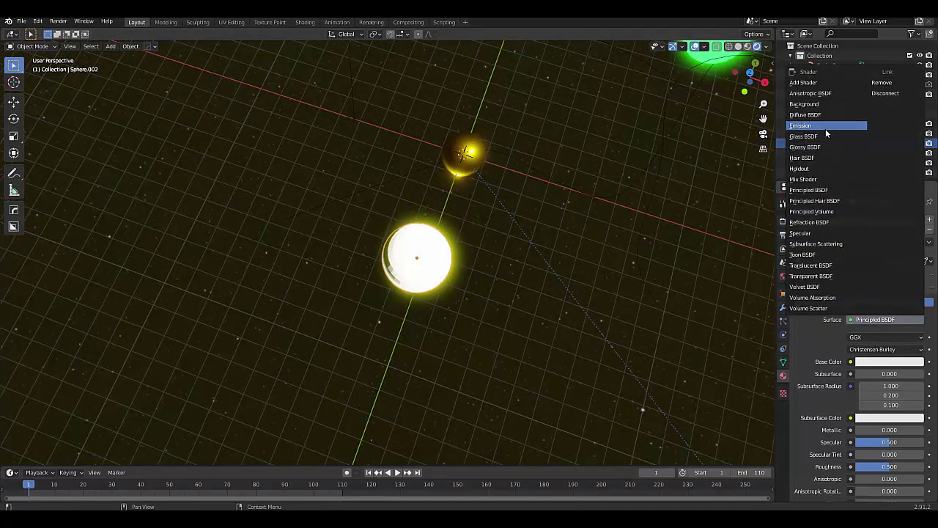
{"action": "left_click", "coordinate": [828, 129]}
Step: Set the new emission strength to 30 and its colour to cyan
{"action": "left_click", "coordinate": [889, 349]}
{"action": "type", "text": "1.00"}
{"action": "key", "text": "Return"}
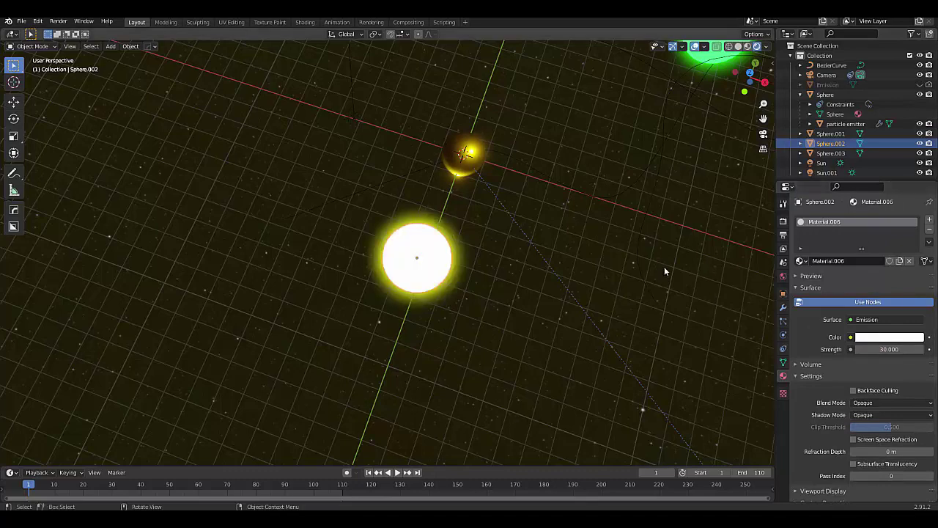
{"action": "left_click", "coordinate": [880, 337]}
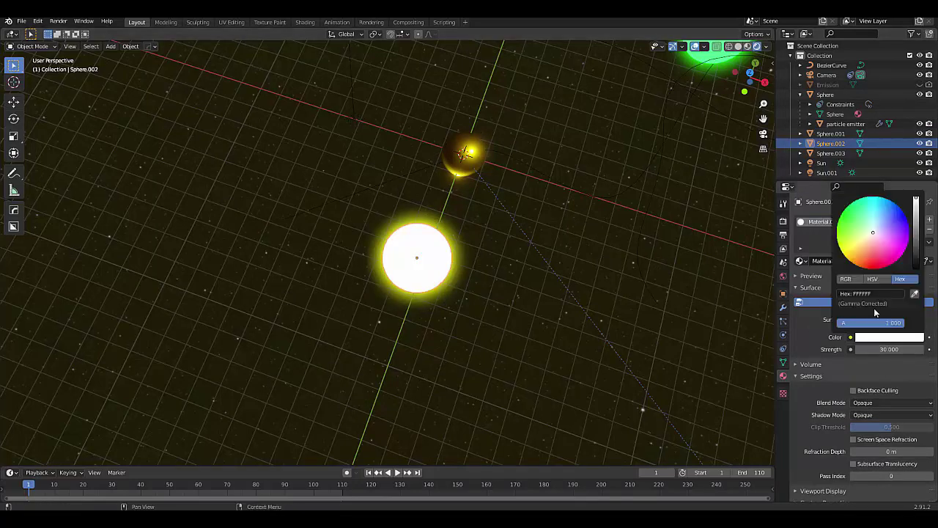
{"action": "left_click", "coordinate": [861, 249]}
{"action": "middle_click_drag", "start_coordinate": [503, 336], "coordinate": [503, 290]}
Step: In front view, move the cyan sphere near the gold sphere and reposition the green sphere
{"action": "key", "text": "KP_1"}
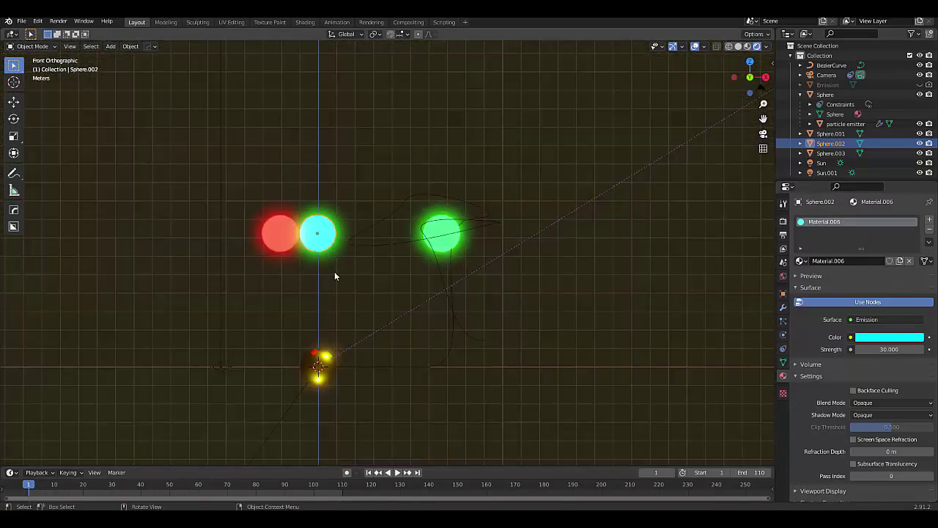
{"action": "key", "text": "g"}
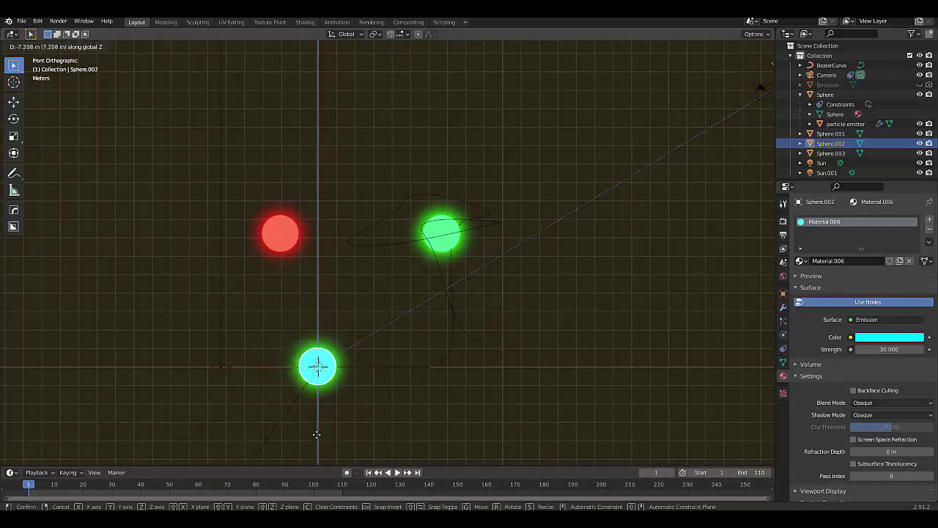
{"action": "left_click", "coordinate": [349, 387]}
{"action": "left_click", "coordinate": [452, 220]}
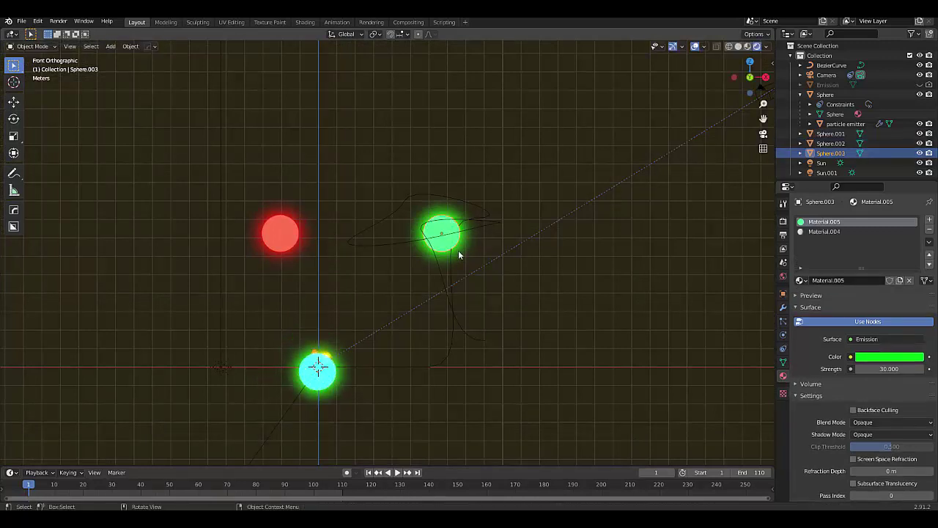
{"action": "key", "text": "g"}
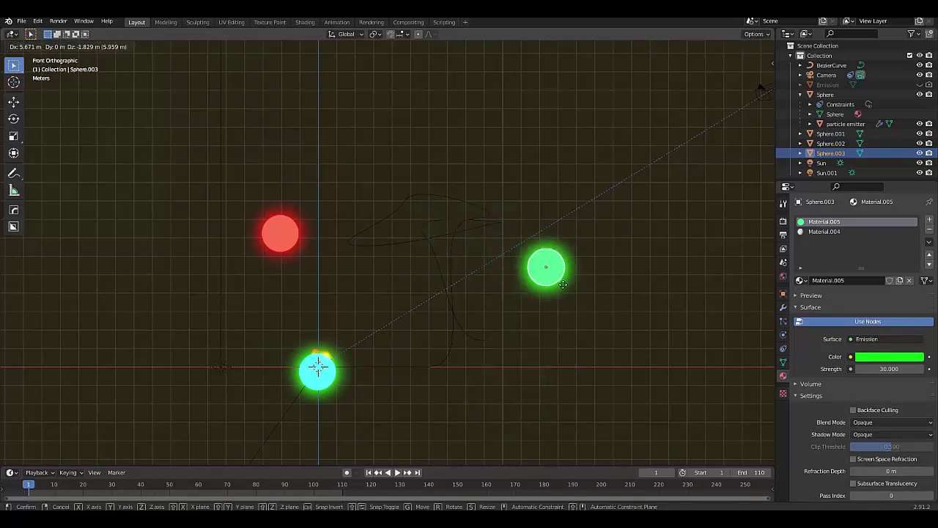
{"action": "left_click", "coordinate": [544, 284]}
Step: Shift the red sphere right toward the centre of the scene
{"action": "middle_click_drag", "start_coordinate": [284, 238], "coordinate": [358, 324]}
{"action": "left_click", "coordinate": [337, 297]}
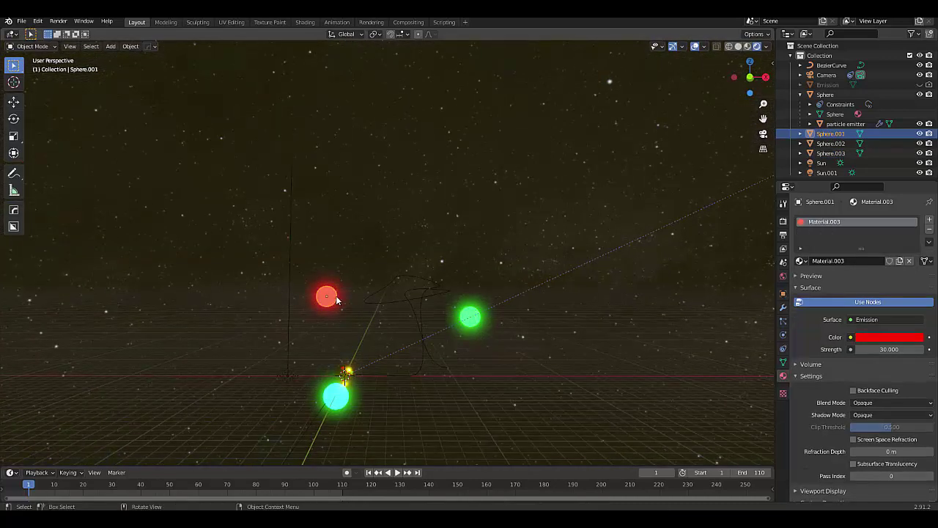
{"action": "key", "text": "KP_1"}
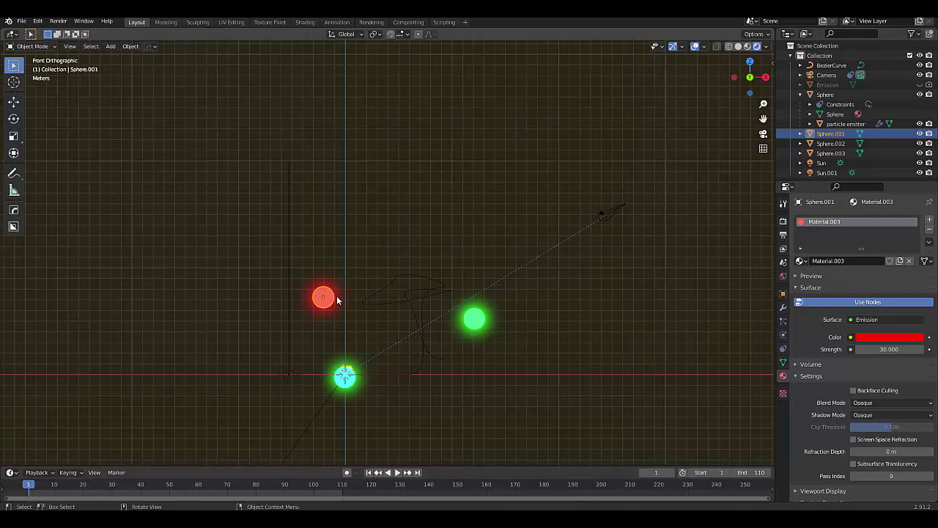
{"action": "key", "text": "g"}
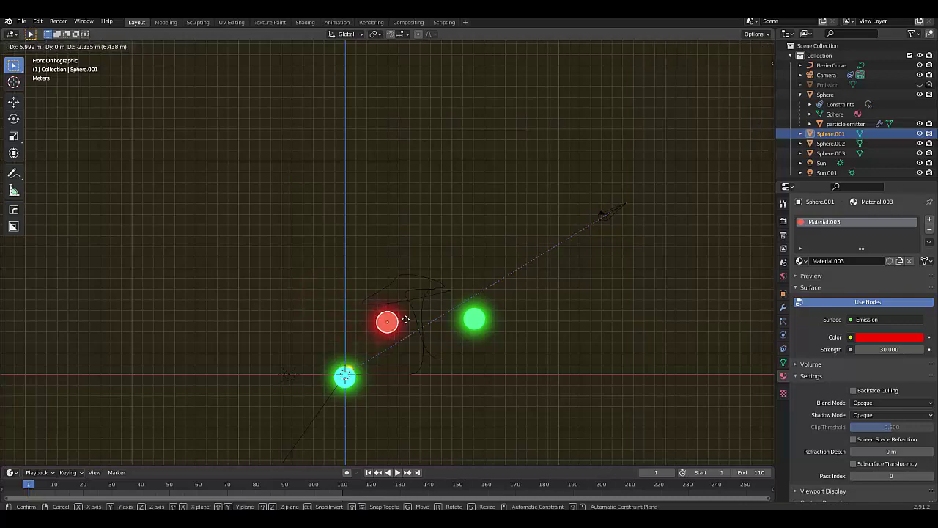
{"action": "left_click", "coordinate": [409, 323]}
{"action": "middle_click_drag", "start_coordinate": [411, 325], "coordinate": [705, 287]}
Step: Preview the animation through the scene camera
{"action": "left_click", "coordinate": [763, 135]}
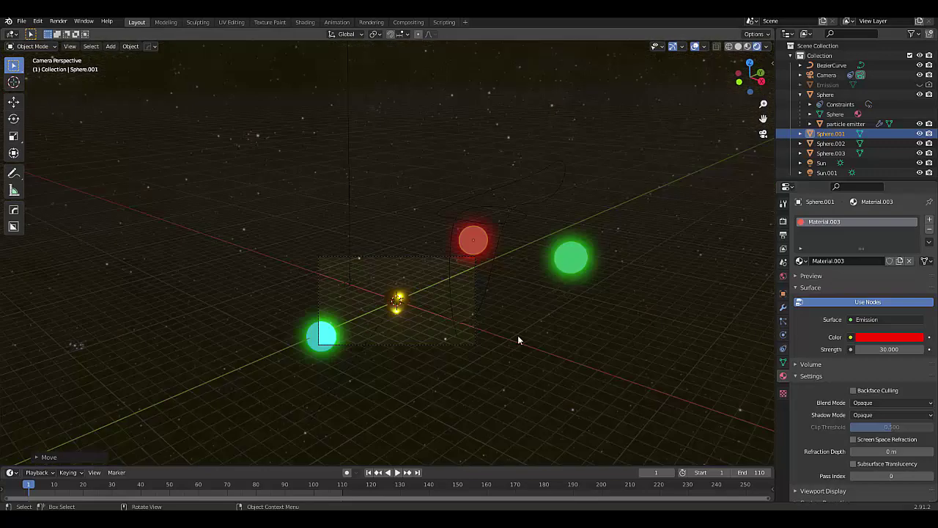
{"action": "scroll", "coordinate": [400, 321], "scroll_direction": "up", "scroll_amount": 4}
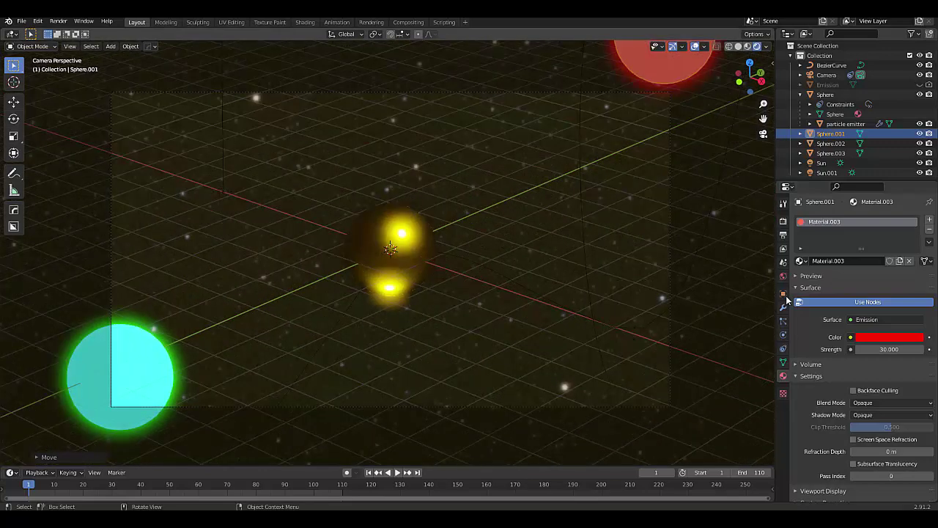
{"action": "key", "text": "space"}
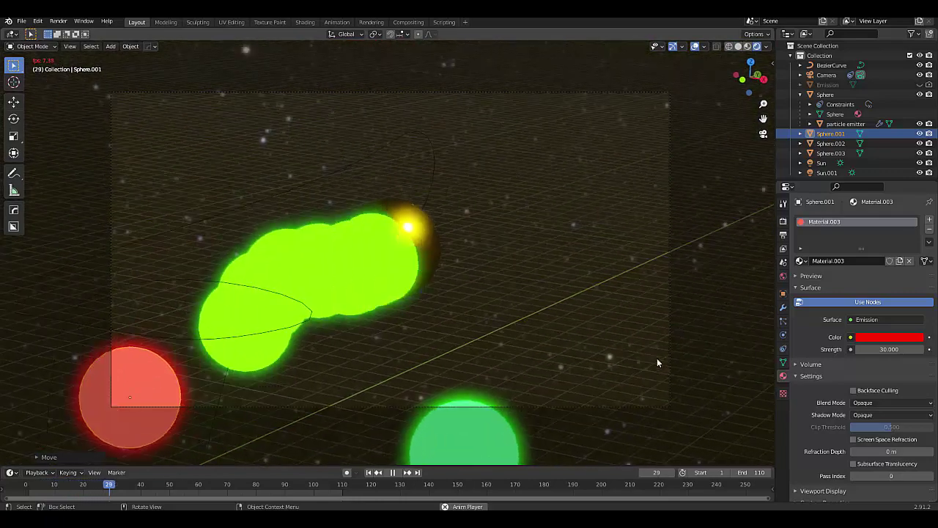
{"action": "key", "text": "space"}
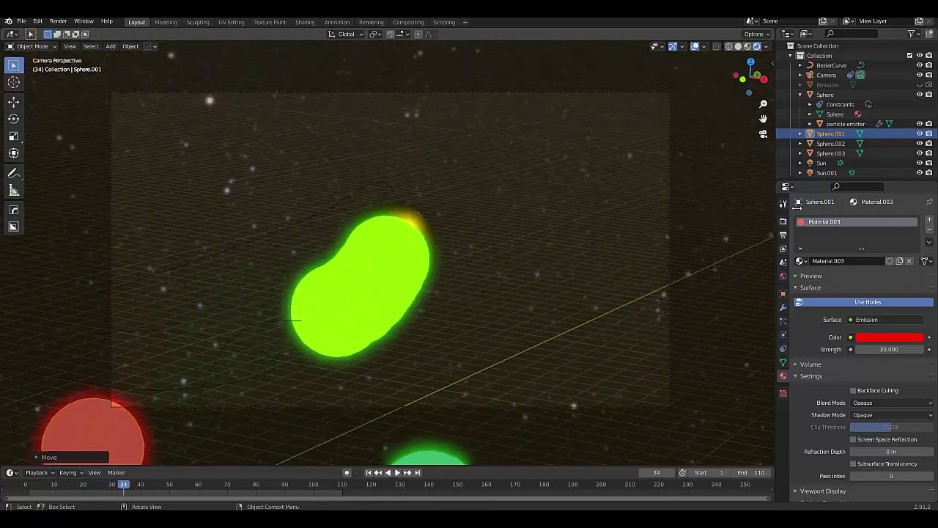
Step: Set the Sun light's strength to 30 and Sun.001's strength to 10
{"action": "left_click", "coordinate": [821, 161]}
{"action": "left_click", "coordinate": [884, 283]}
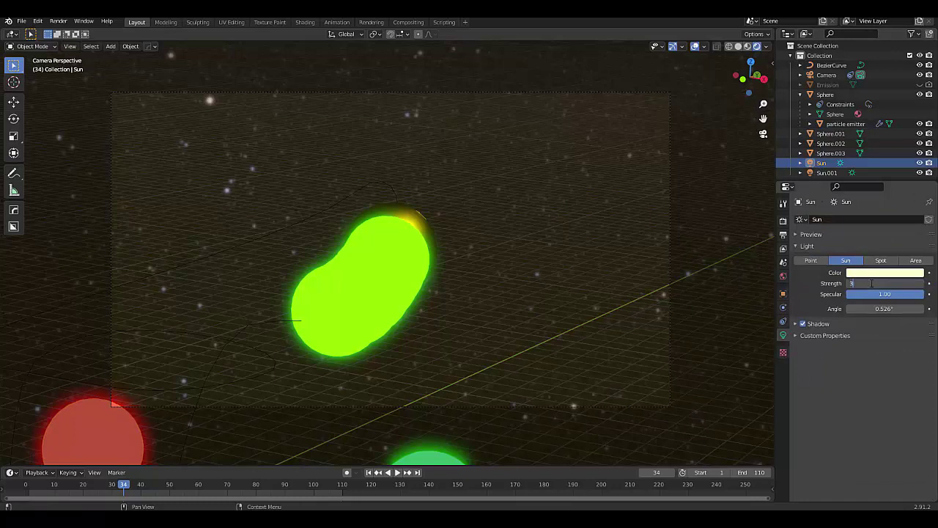
{"action": "type", "text": "30"}
{"action": "key", "text": "Return"}
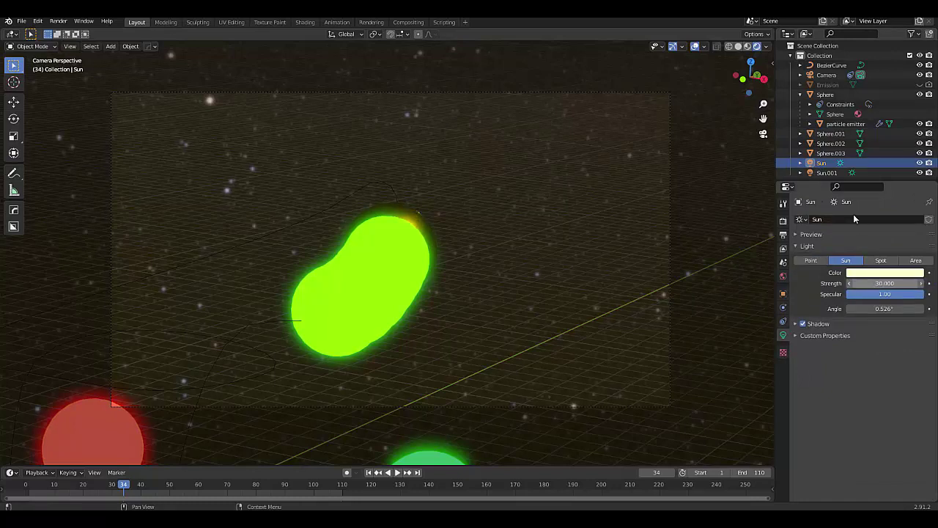
{"action": "left_click", "coordinate": [826, 172]}
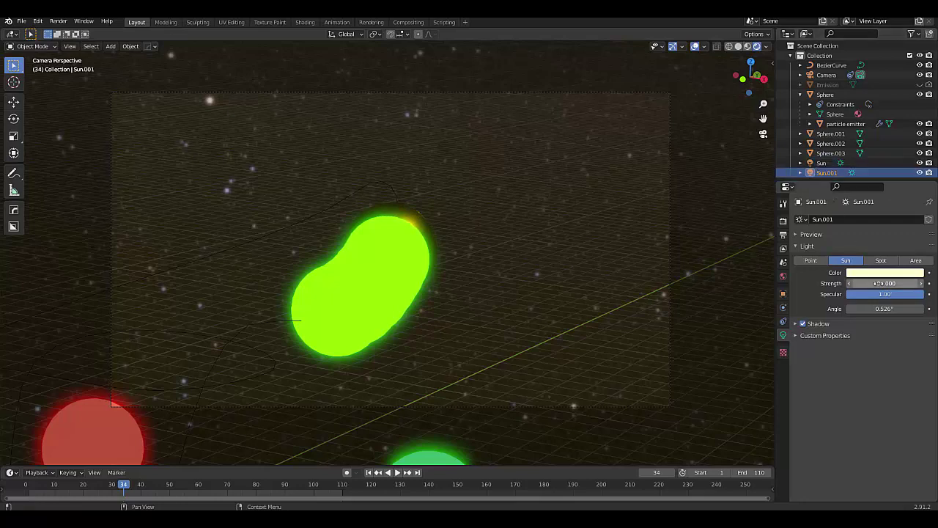
{"action": "left_click", "coordinate": [878, 283]}
{"action": "key", "text": "Return"}
{"action": "left_click", "coordinate": [878, 283]}
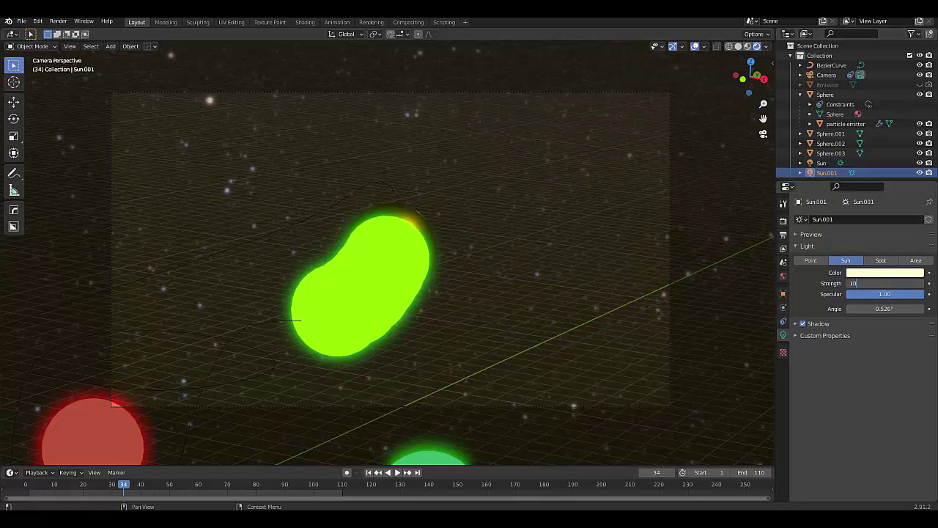
{"action": "type", "text": "10"}
{"action": "key", "text": "Return"}
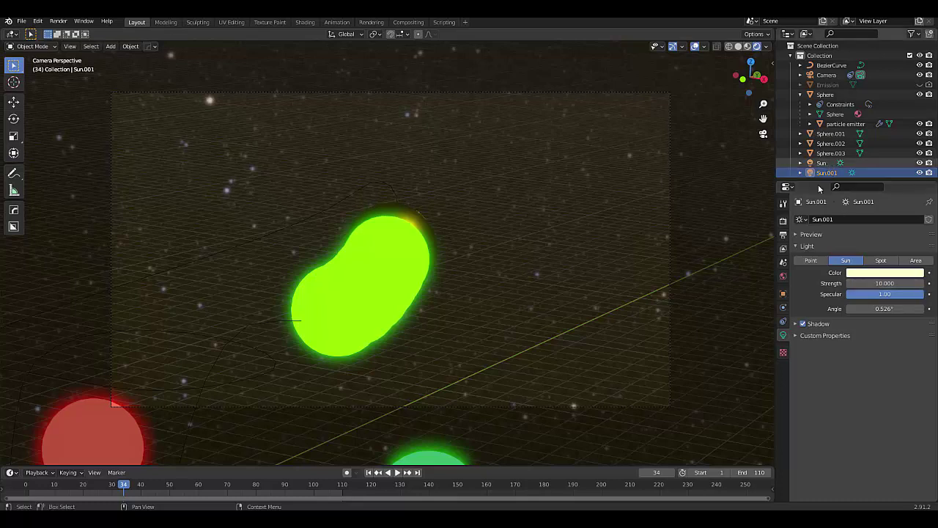
{"action": "left_click", "coordinate": [821, 163]}
Step: Open the Eevee render settings and preview the animation from frame 1
{"action": "left_click", "coordinate": [884, 283]}
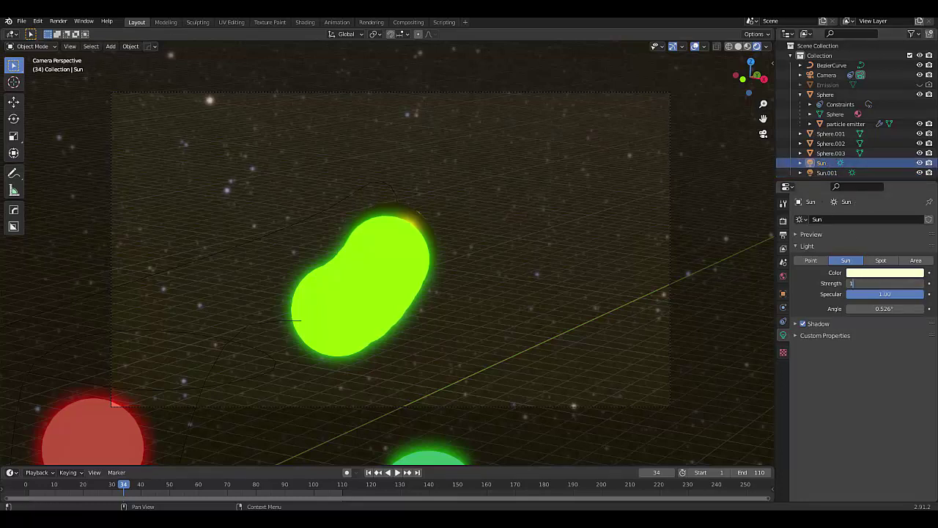
{"action": "left_click", "coordinate": [782, 220]}
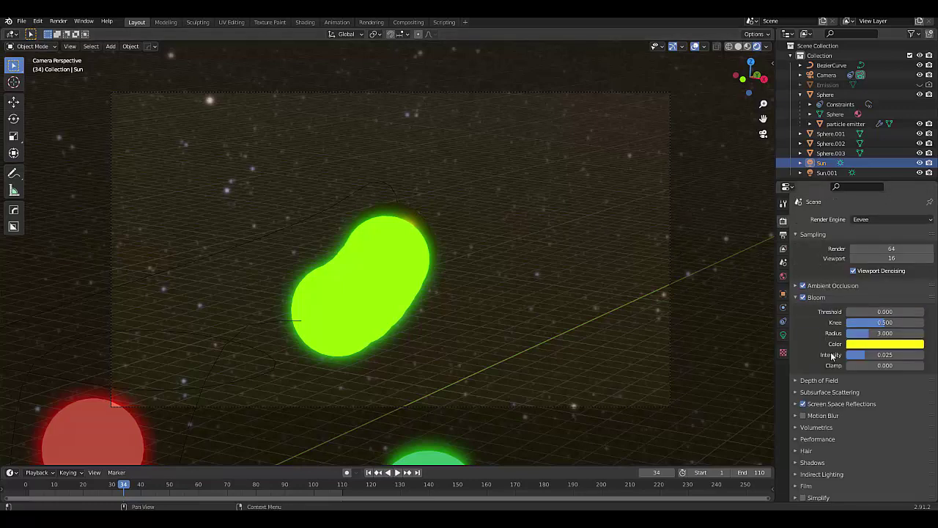
{"action": "left_click", "coordinate": [826, 404]}
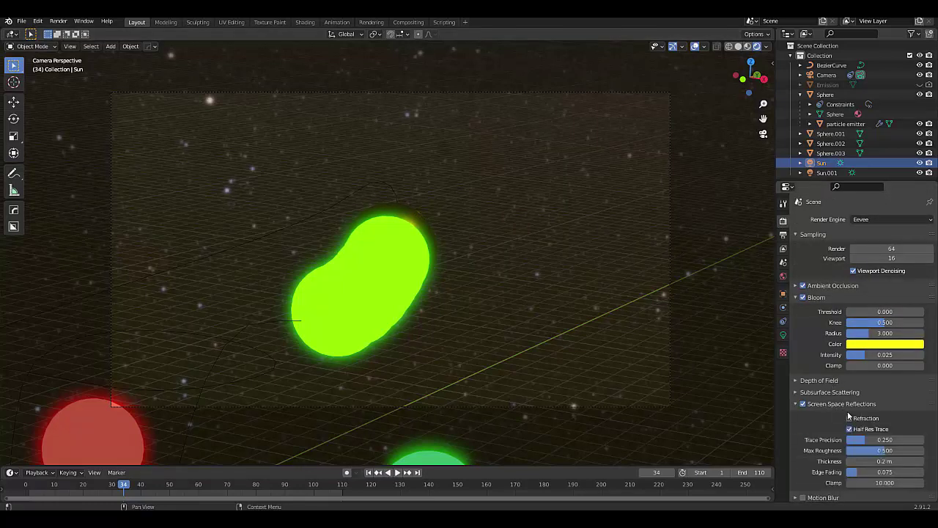
{"action": "left_click", "coordinate": [837, 404]}
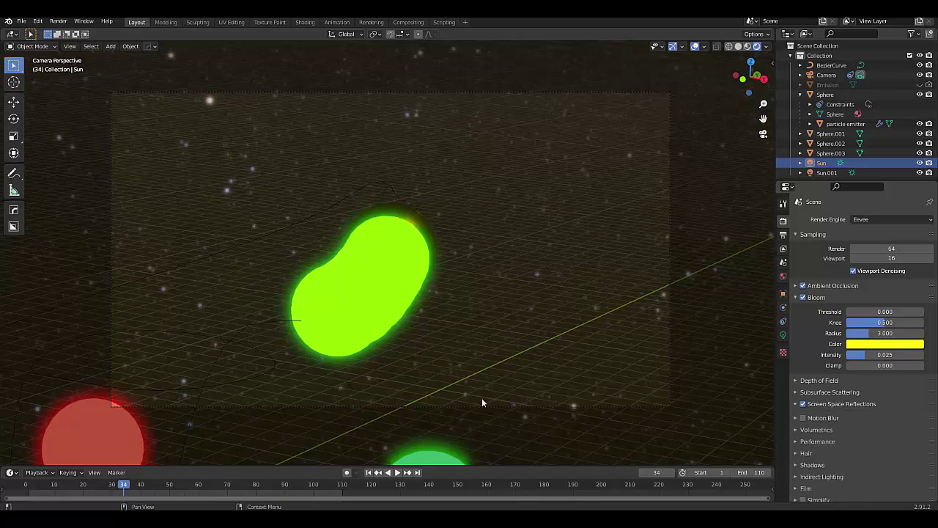
{"action": "left_click", "coordinate": [369, 472]}
{"action": "key", "text": "space"}
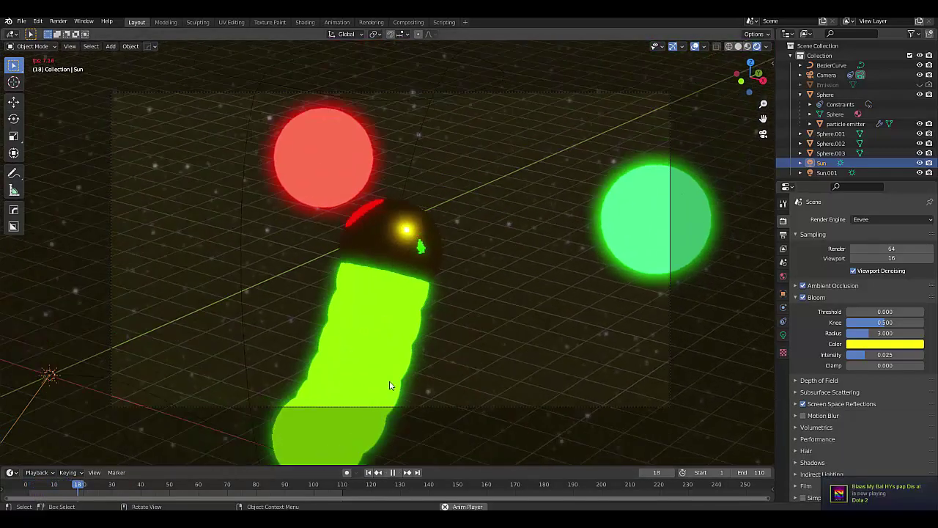
{"action": "key", "text": "space"}
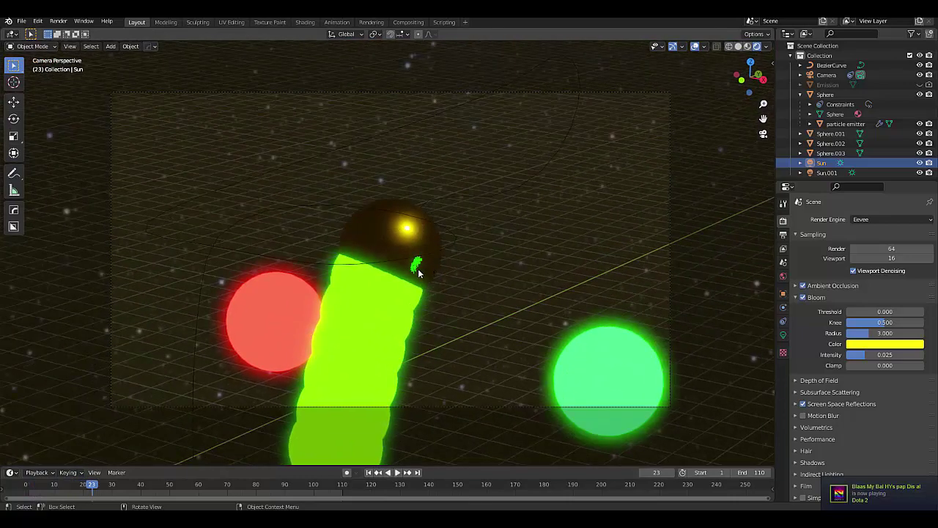
{"action": "scroll", "coordinate": [418, 272], "scroll_direction": "up", "scroll_amount": 4}
{"action": "scroll", "coordinate": [417, 273], "scroll_direction": "down", "scroll_amount": 4}
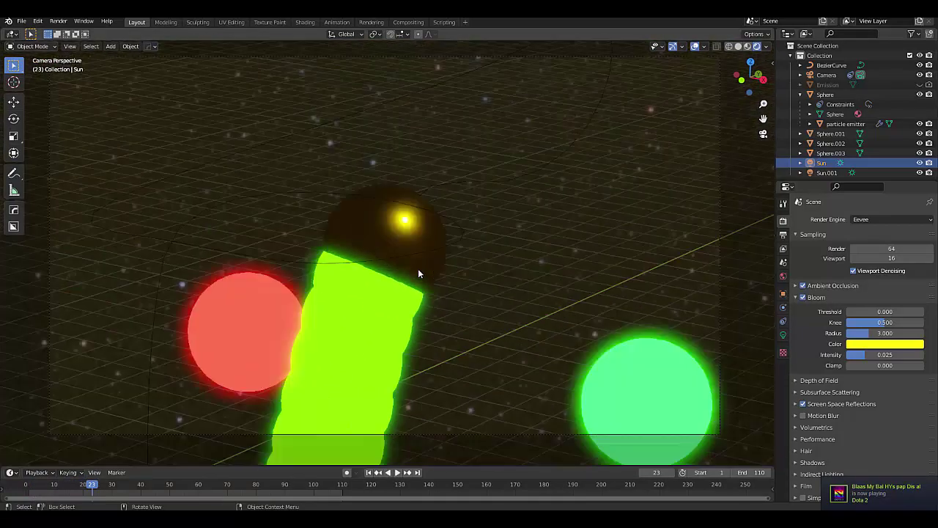
Step: Set volumetric tile size to 2 px, enable volumetric shadows, and replay from frame 1
{"action": "left_click", "coordinate": [822, 426]}
{"action": "left_click", "coordinate": [869, 464]}
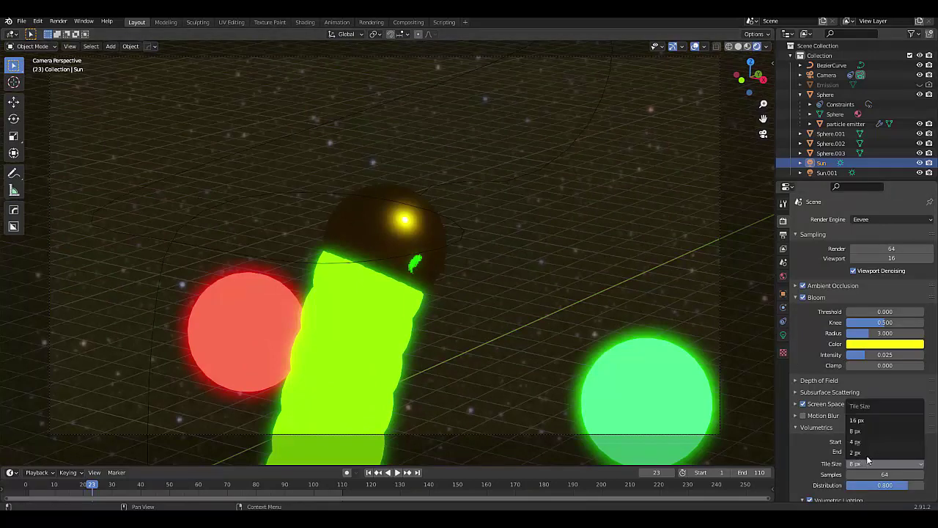
{"action": "left_click", "coordinate": [863, 452]}
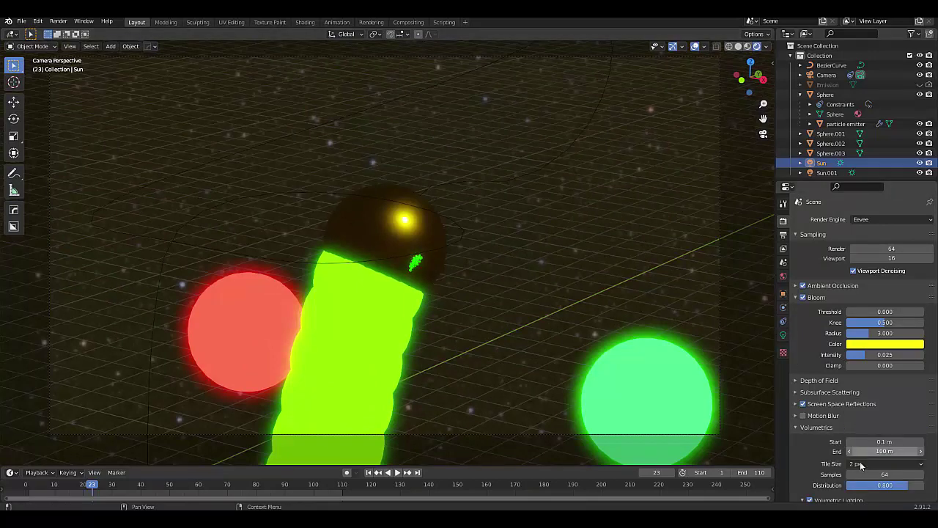
{"action": "scroll", "coordinate": [835, 487], "scroll_direction": "down", "scroll_amount": 2}
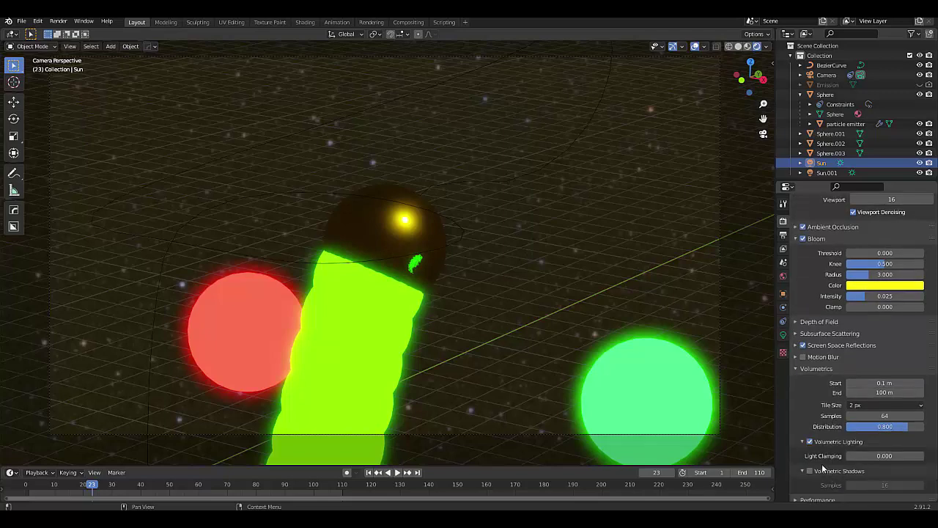
{"action": "left_click", "coordinate": [809, 470]}
{"action": "key", "text": "shift+Left"}
{"action": "key", "text": "space"}
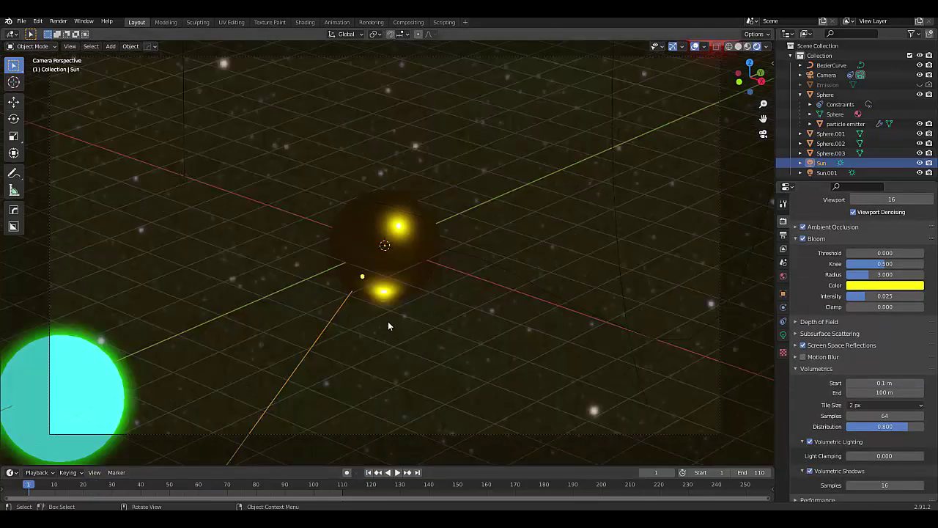